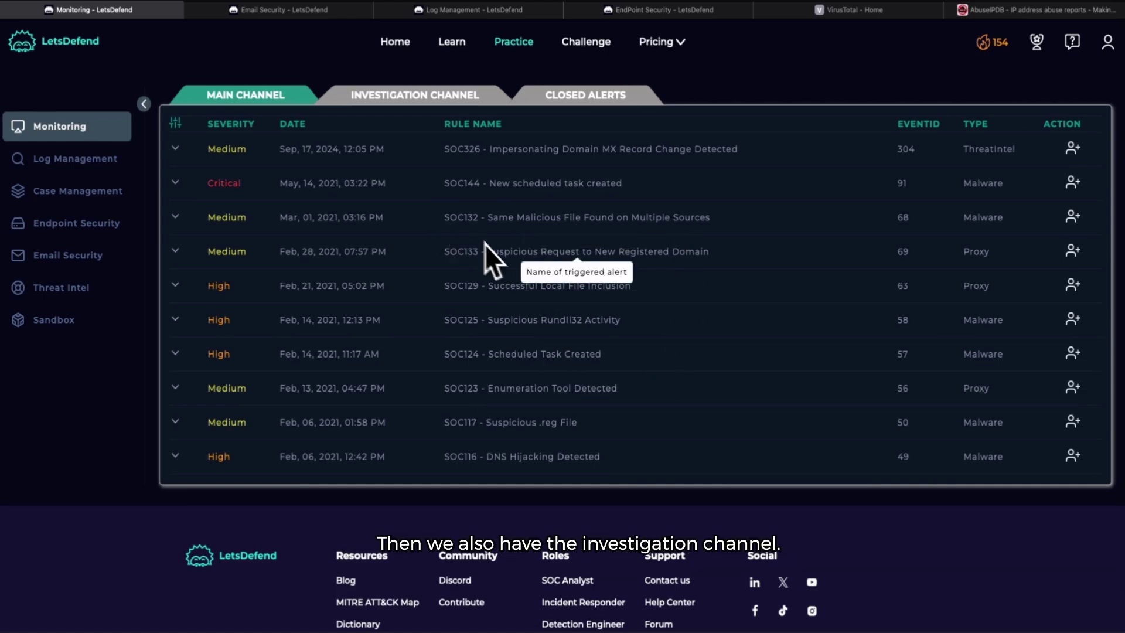
Step: Check the investigation and closed alert lists, then expand the SOC326 alert to show letsdefwnd[.]io and mail.mailerhost[.]net
left_click(425, 105)
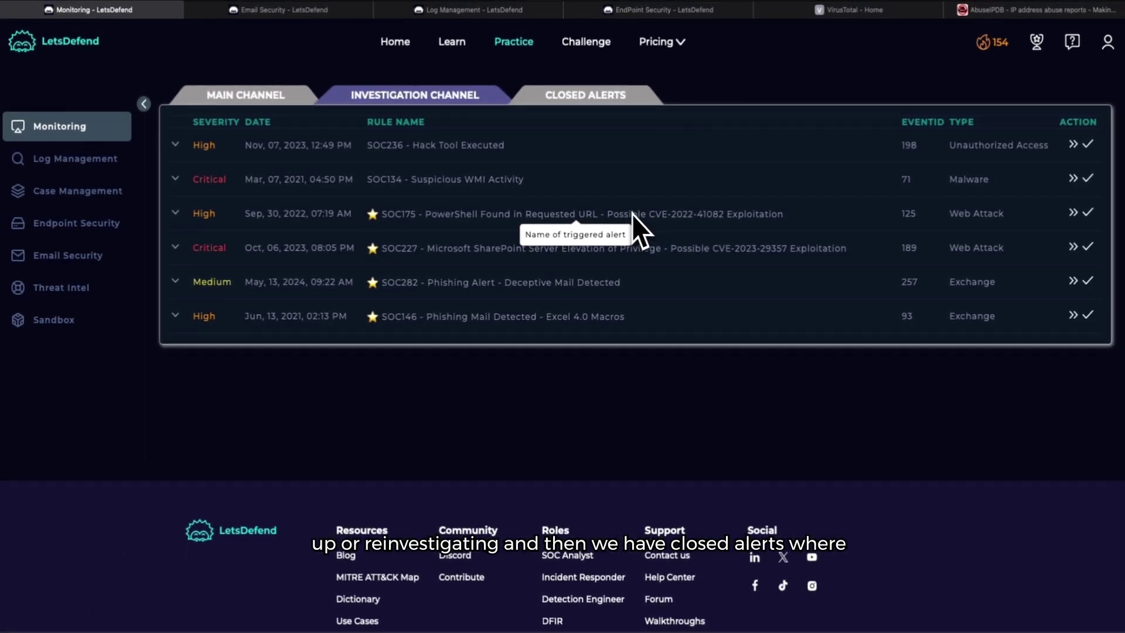
left_click(612, 99)
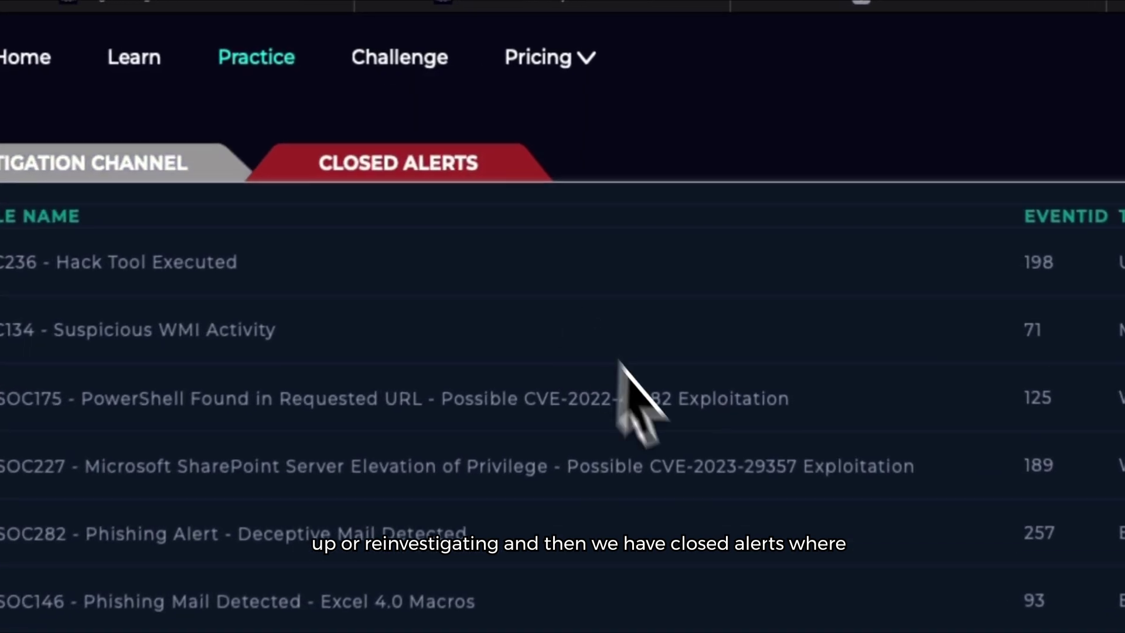
scroll(628, 439, "down", 8)
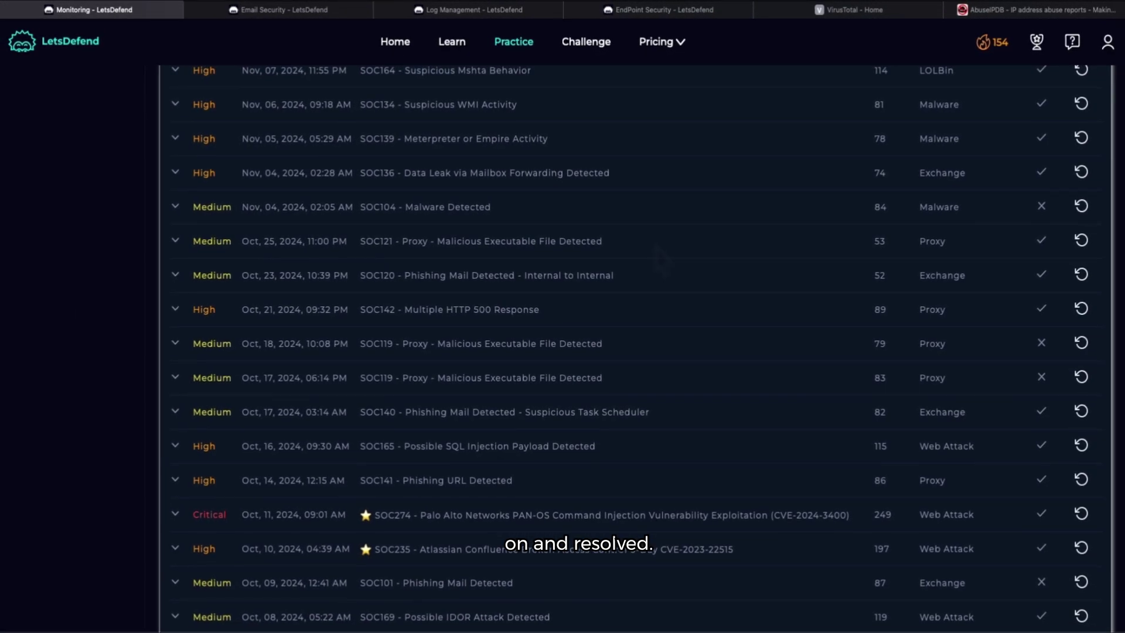
scroll(661, 259, "down", 8)
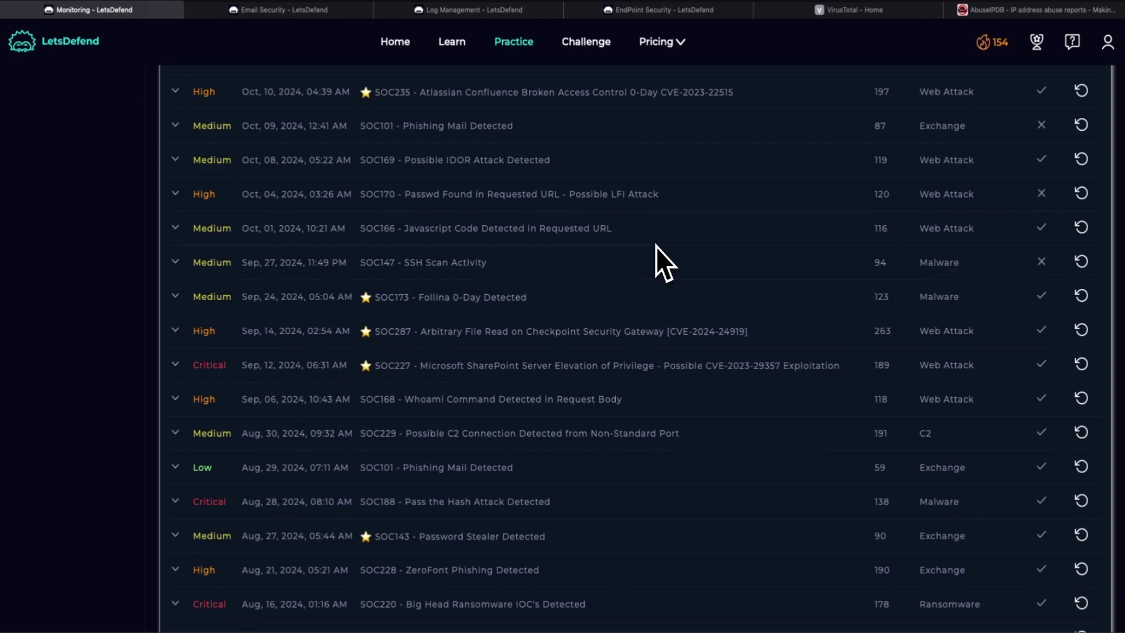
scroll(656, 249, "up", 15)
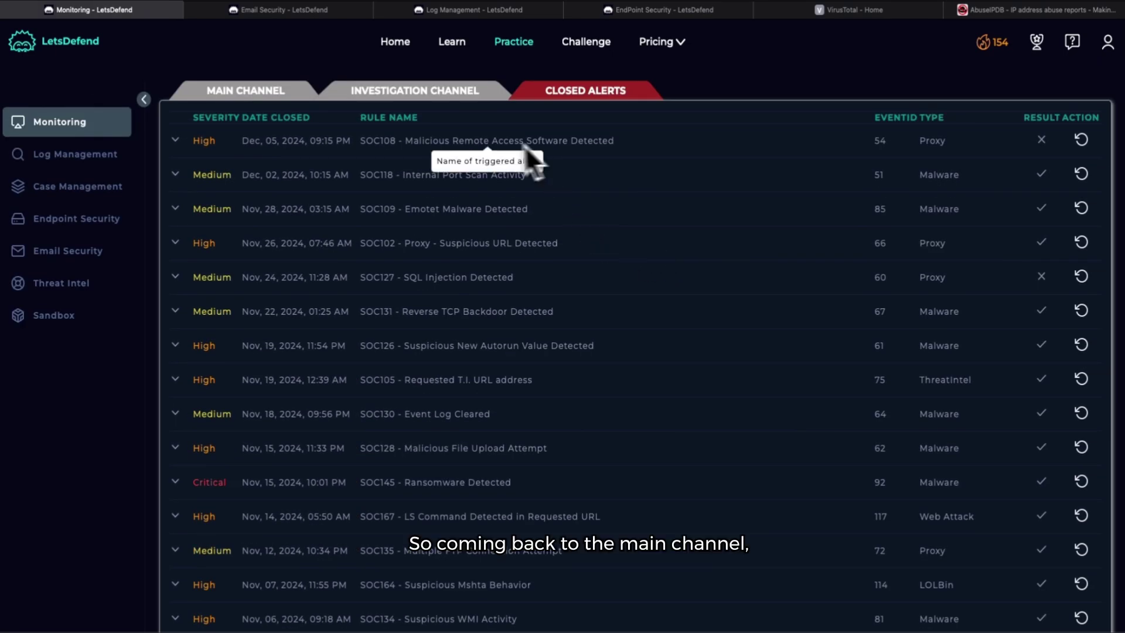
left_click(288, 92)
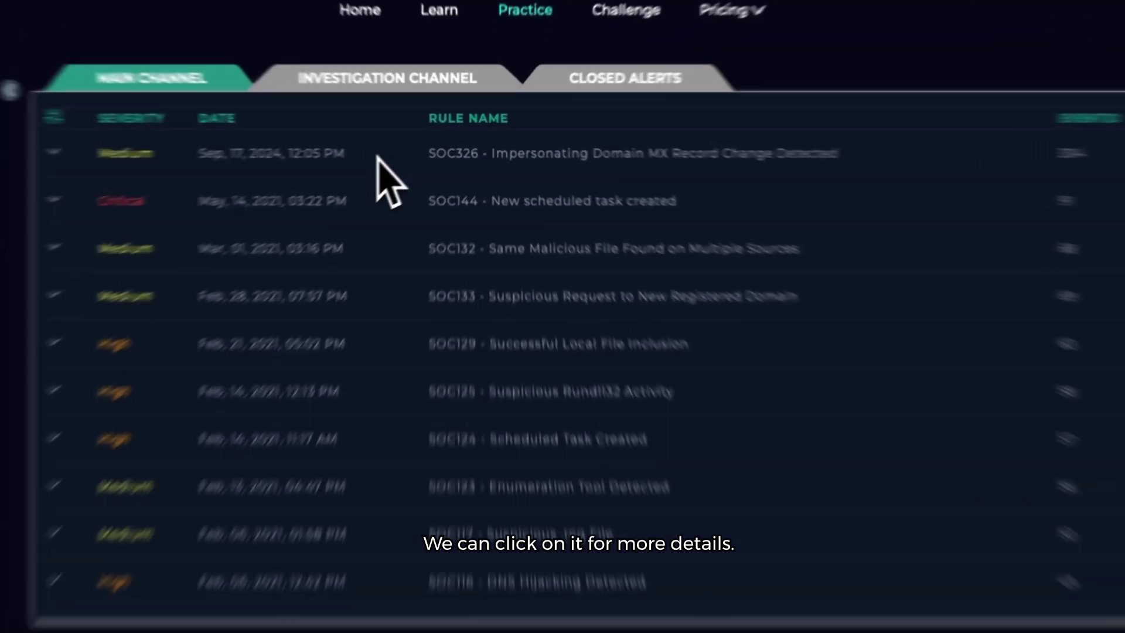
left_click(445, 148)
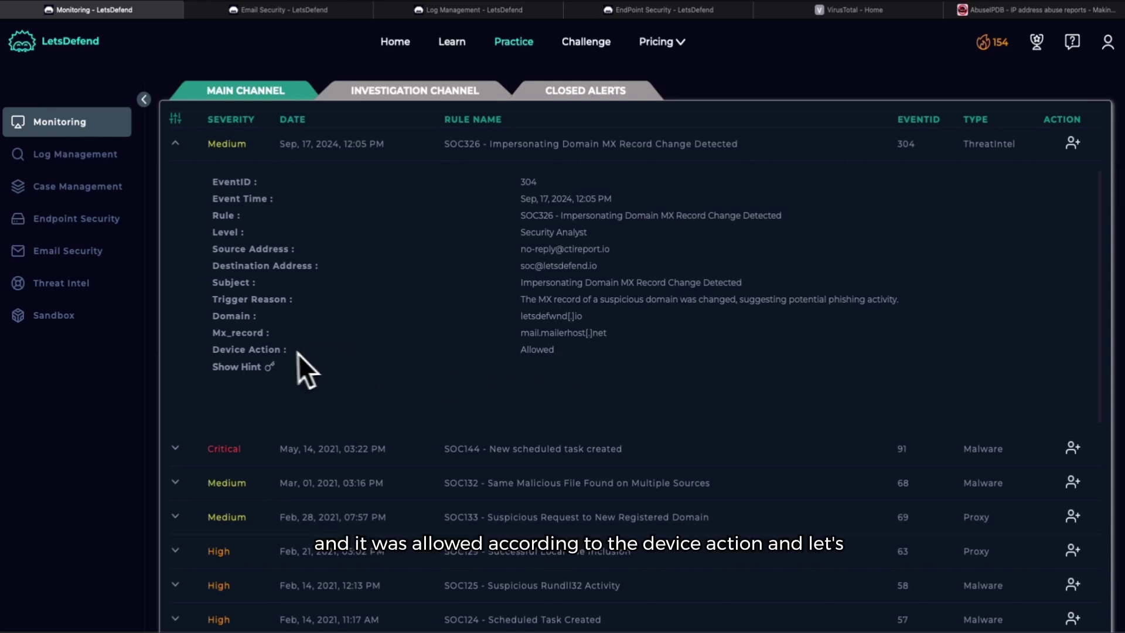
left_click(247, 371)
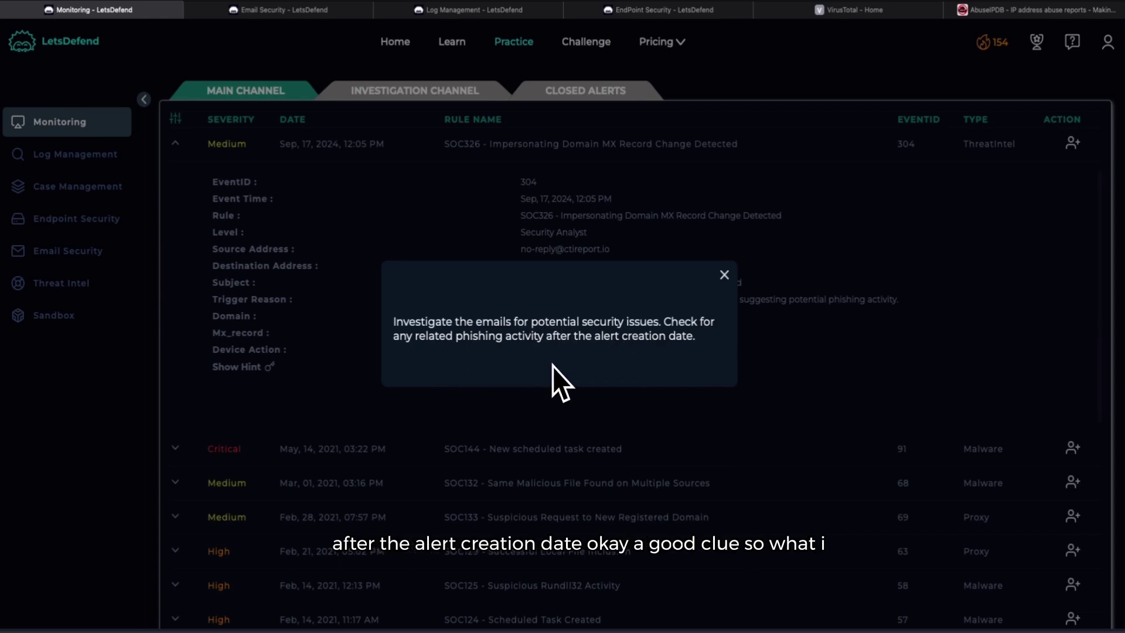
left_click(725, 275)
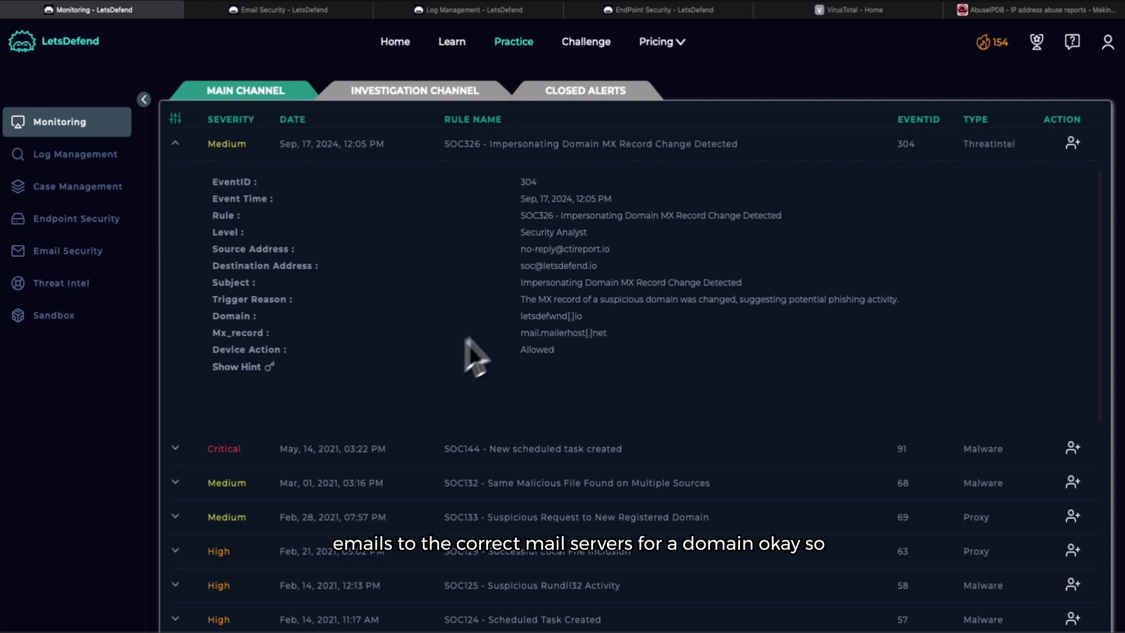
Step: Take ownership of the SOC326 alert and create a case for it, EventID 304
left_click(1072, 143)
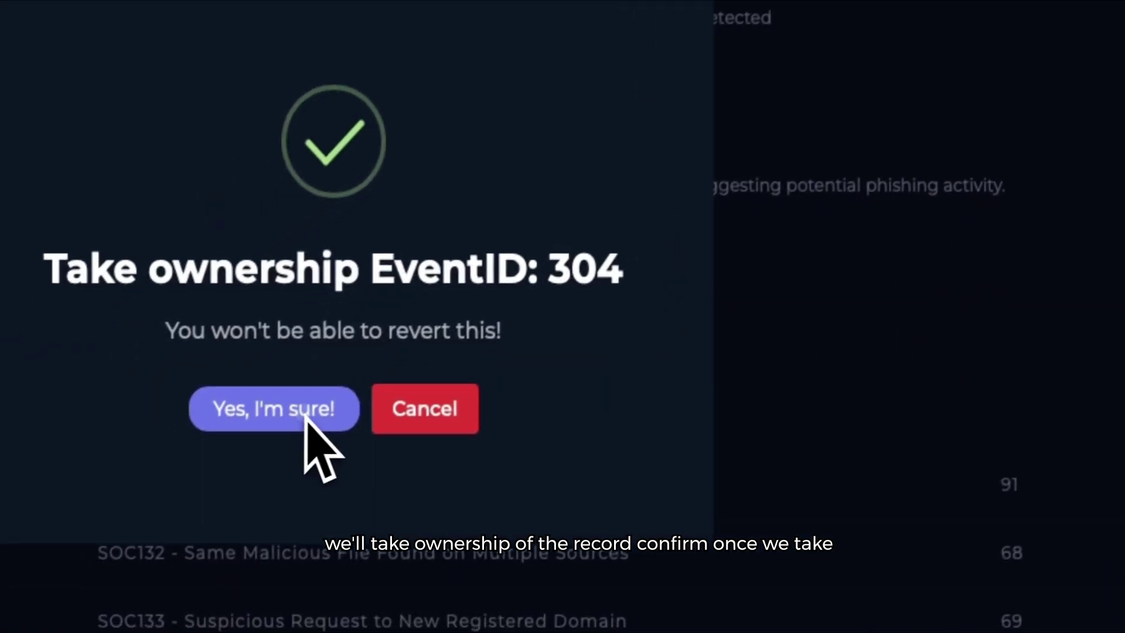
left_click(252, 443)
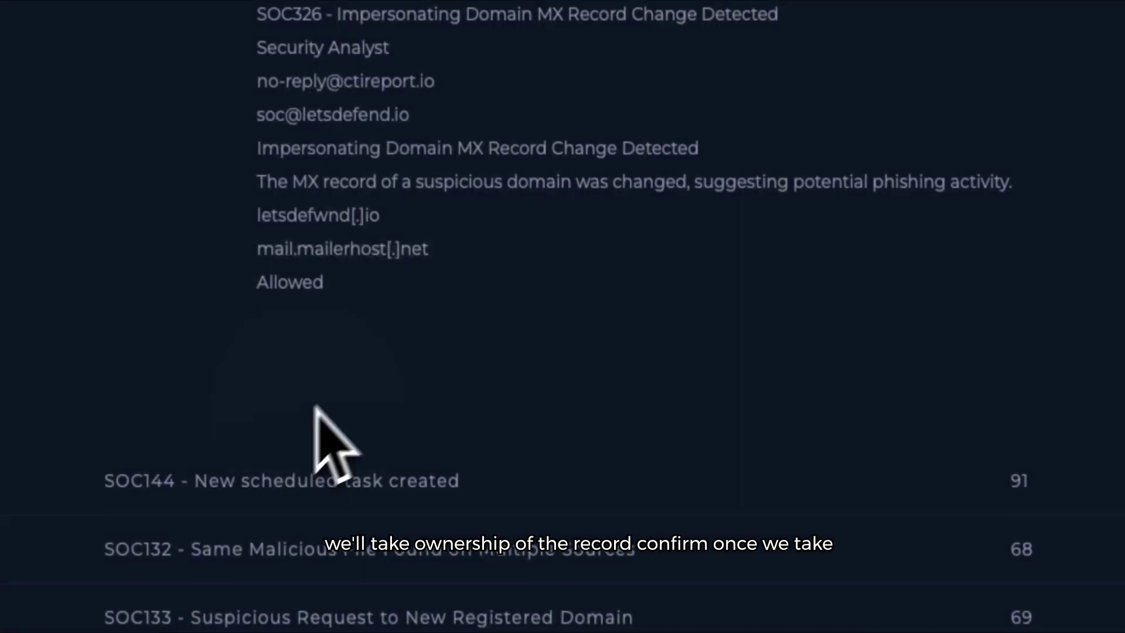
scroll(653, 316, "down", 5)
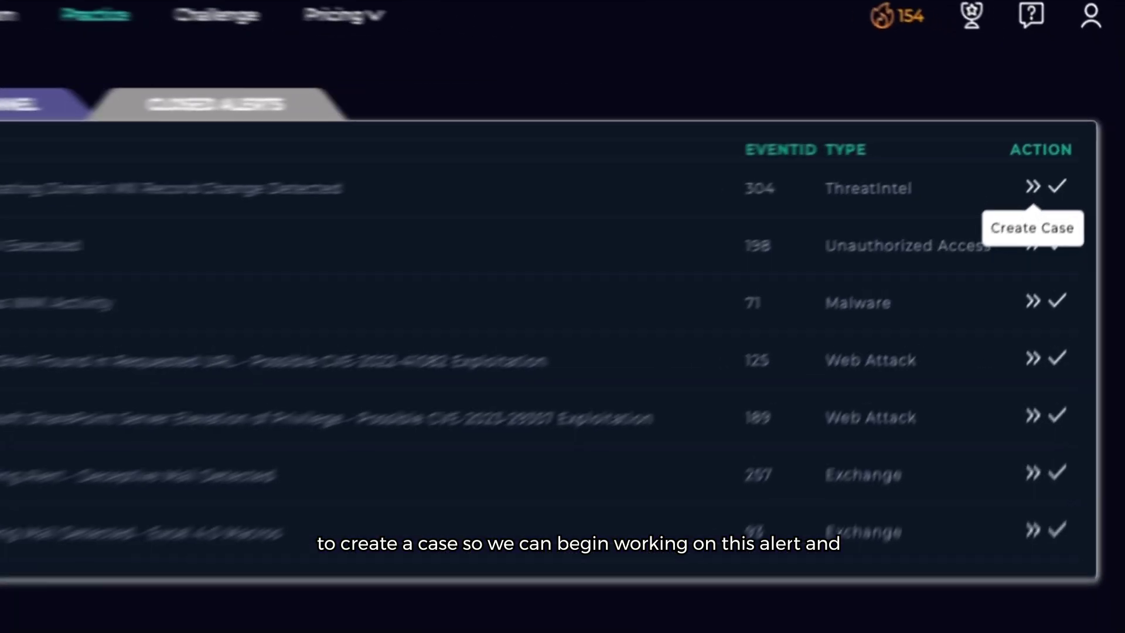
left_click(1073, 144)
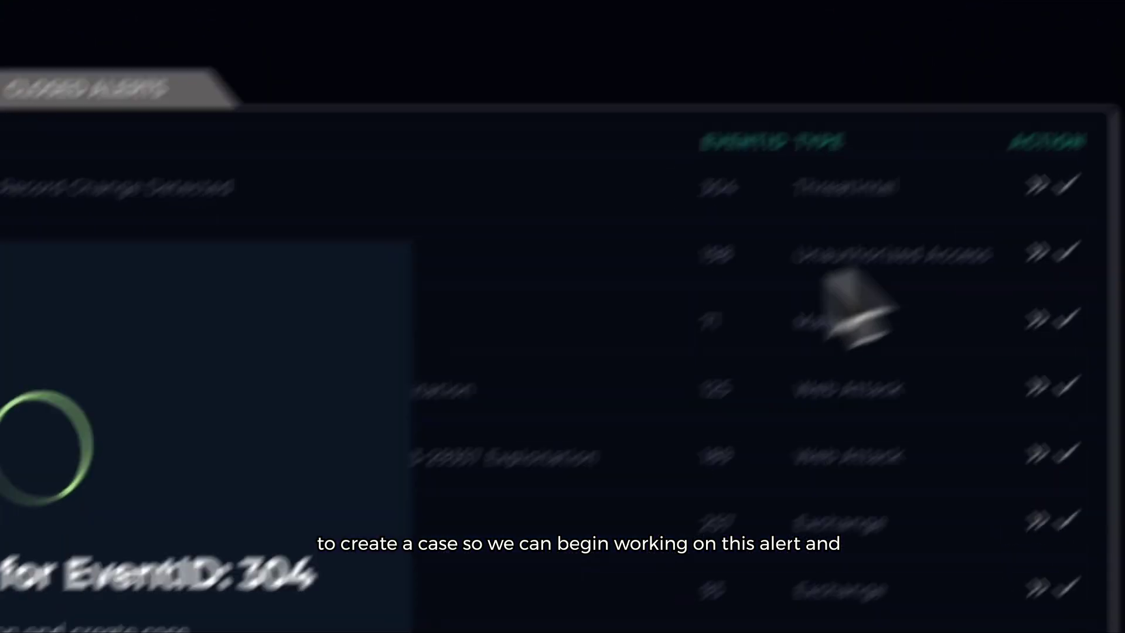
left_click(305, 474)
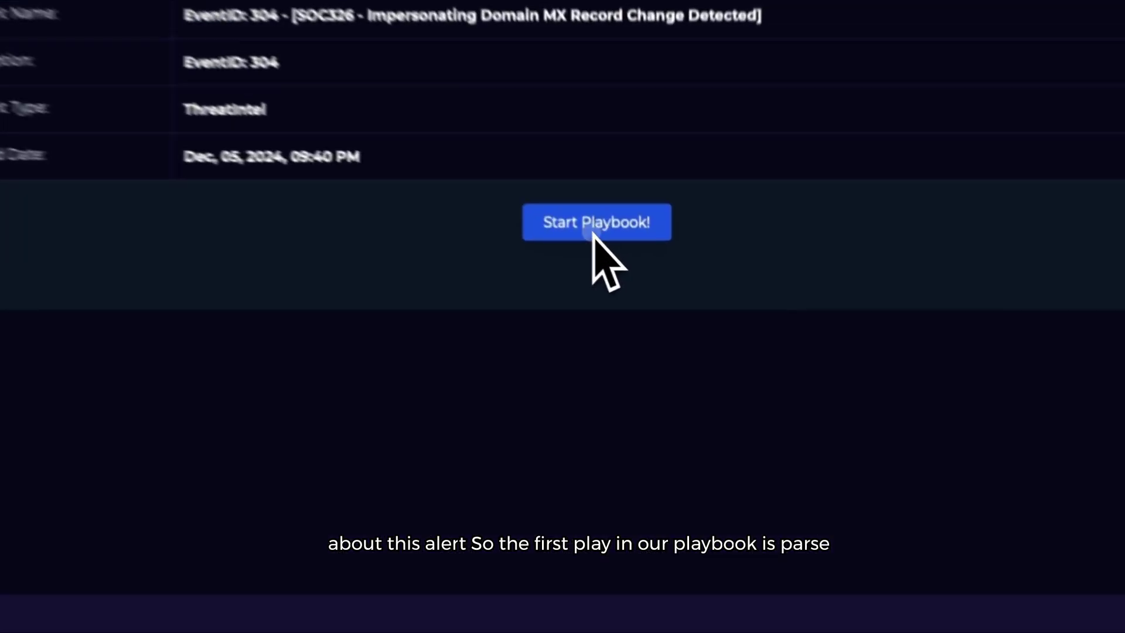
Step: Start the case playbook and advance past Parse Email to the attachments-or-URLs question
left_click(635, 272)
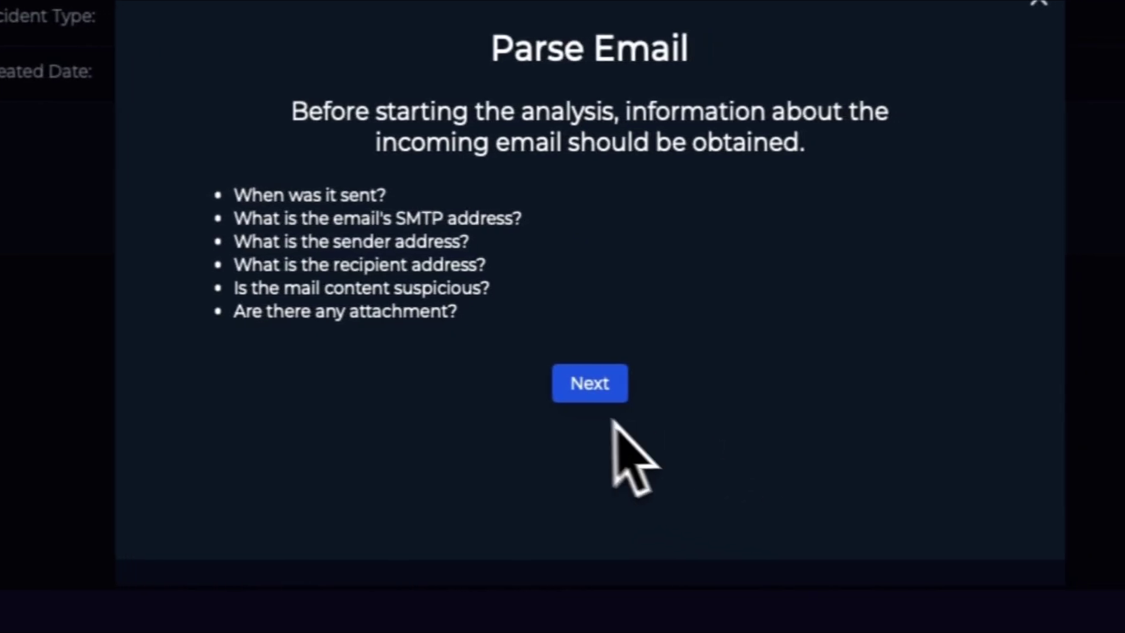
left_click(1089, 595)
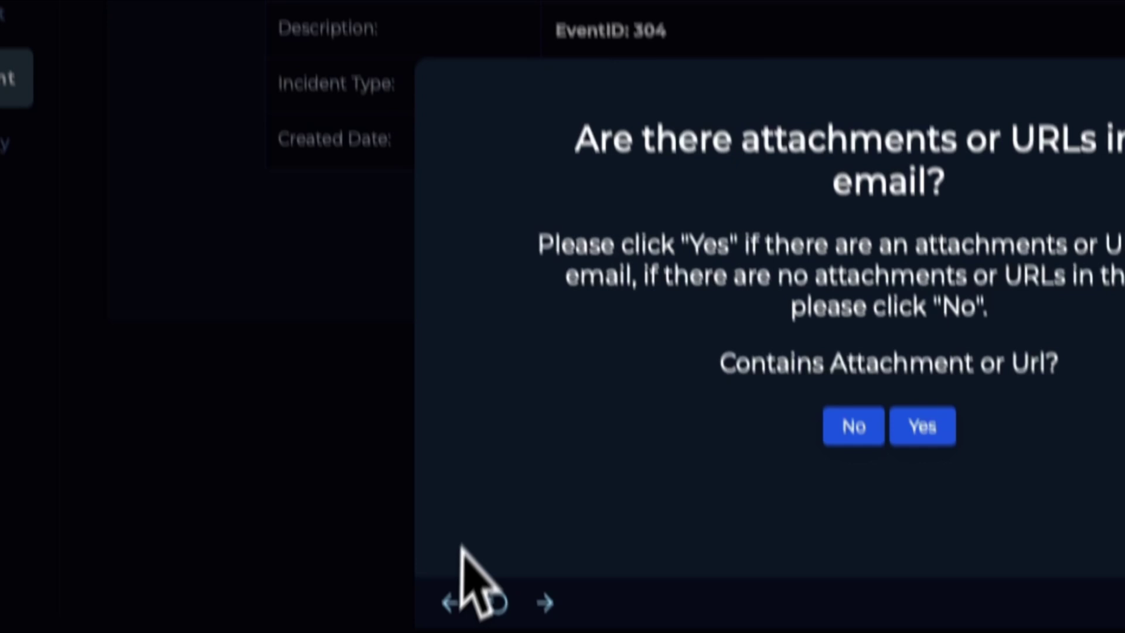
left_click(495, 630)
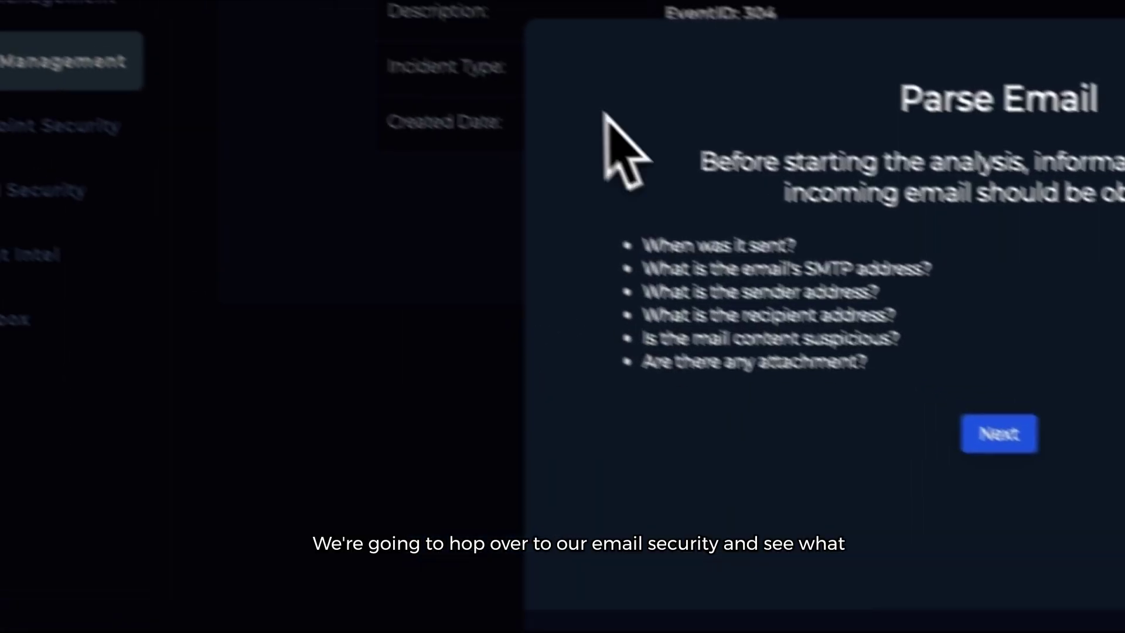
left_click(1080, 470)
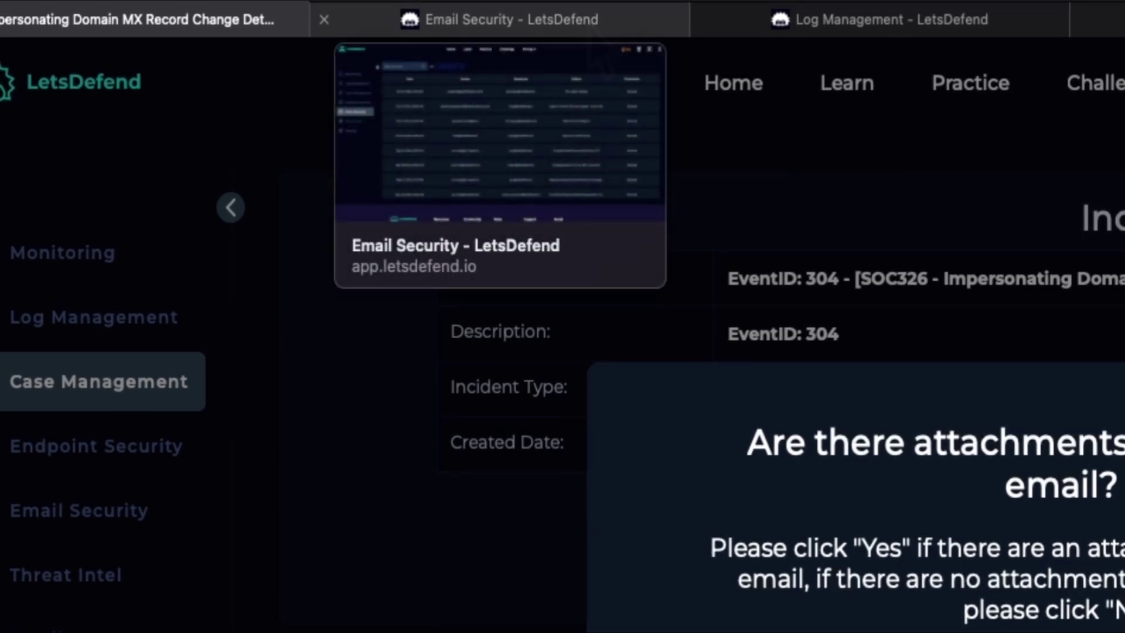
left_click(589, 22)
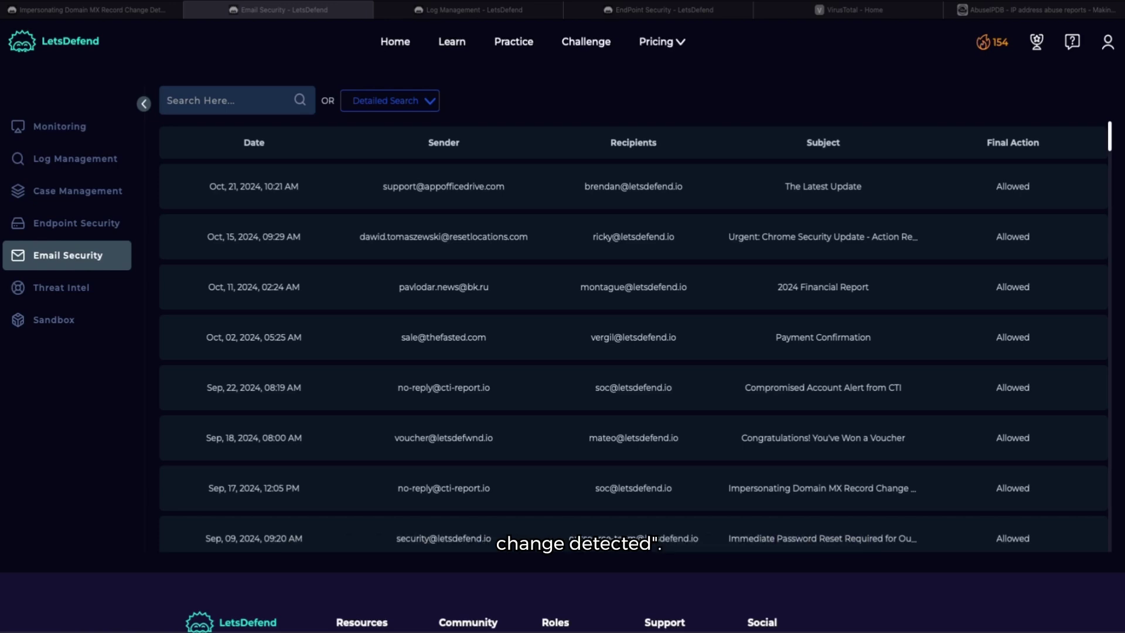
left_click(235, 104)
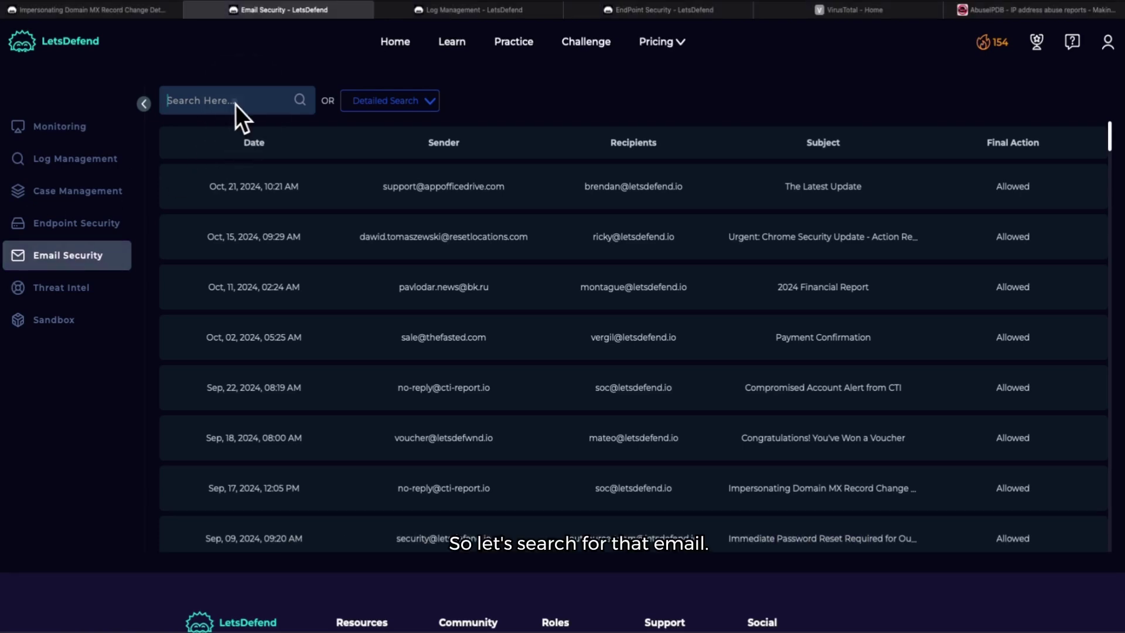
key("ctrl+v")
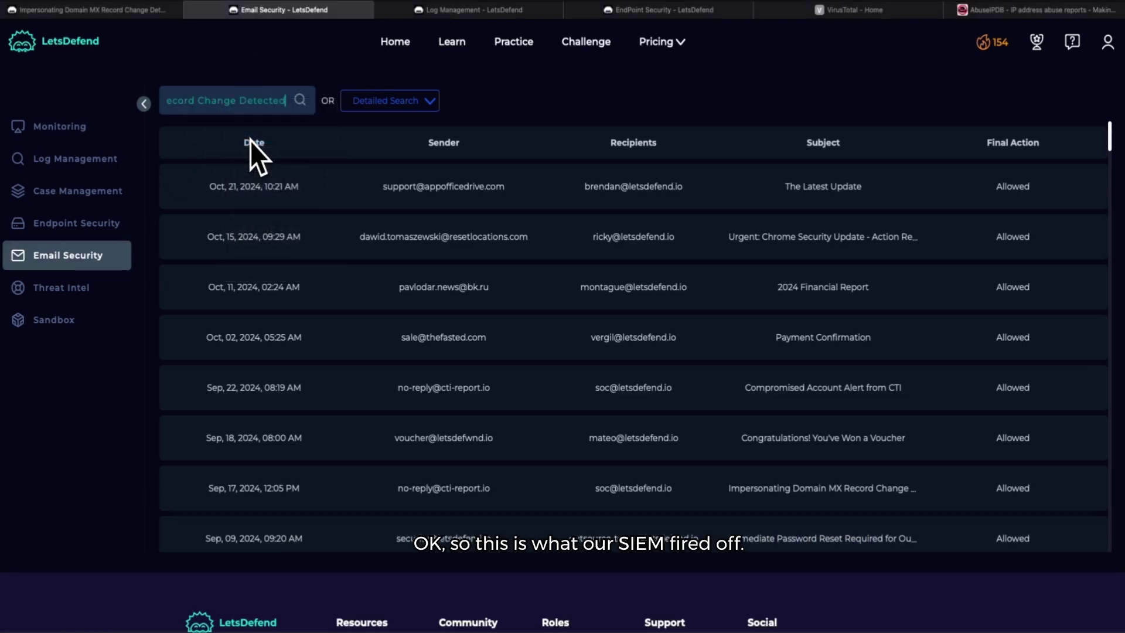
key("Return")
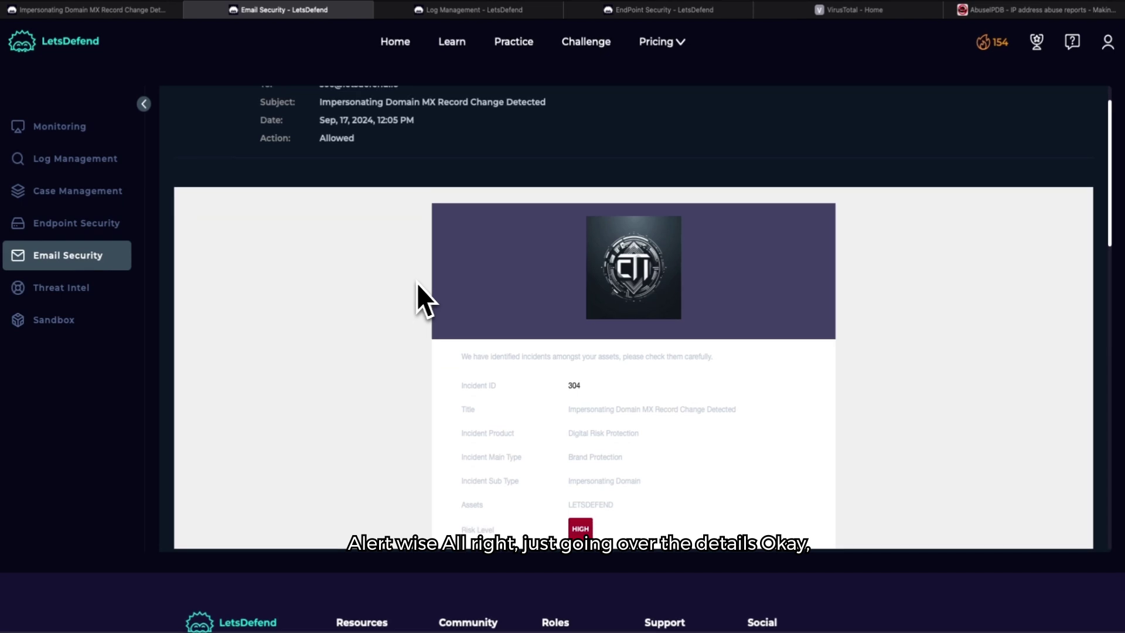
scroll(534, 420, "down", 1)
scroll(534, 420, "down", 1)
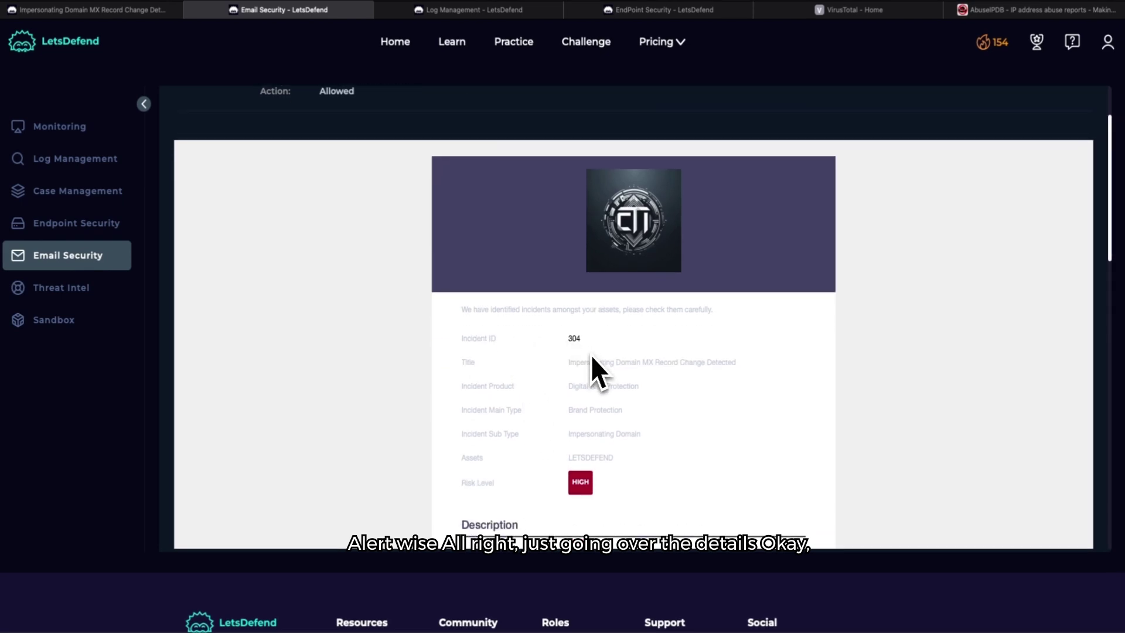
scroll(590, 355, "down", 3)
scroll(590, 355, "down", 5)
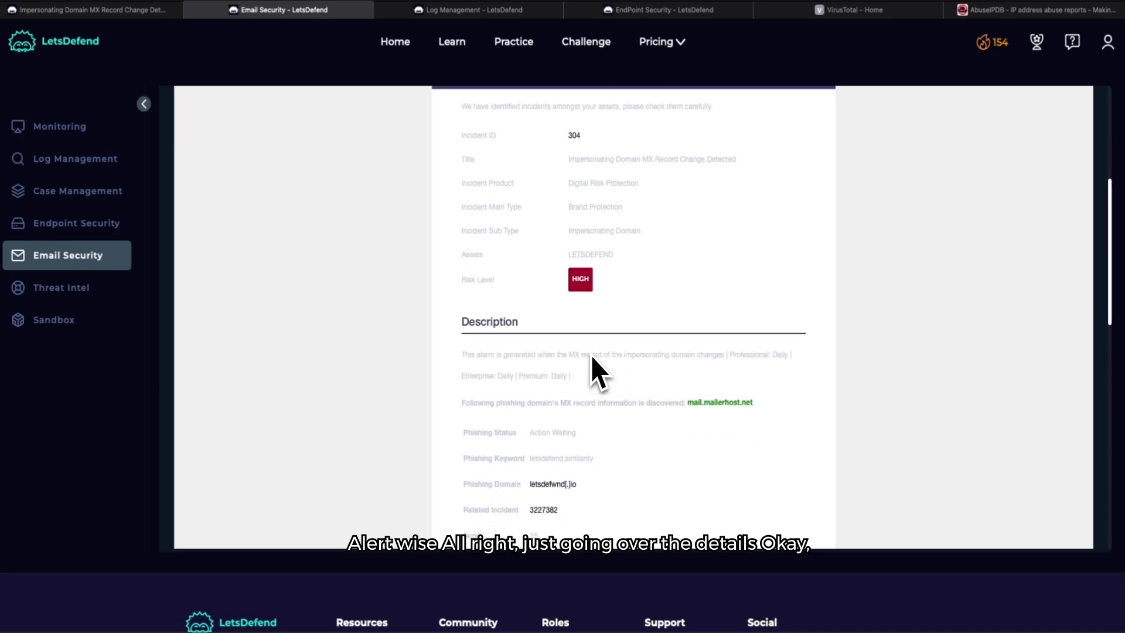
scroll(590, 355, "down", 1)
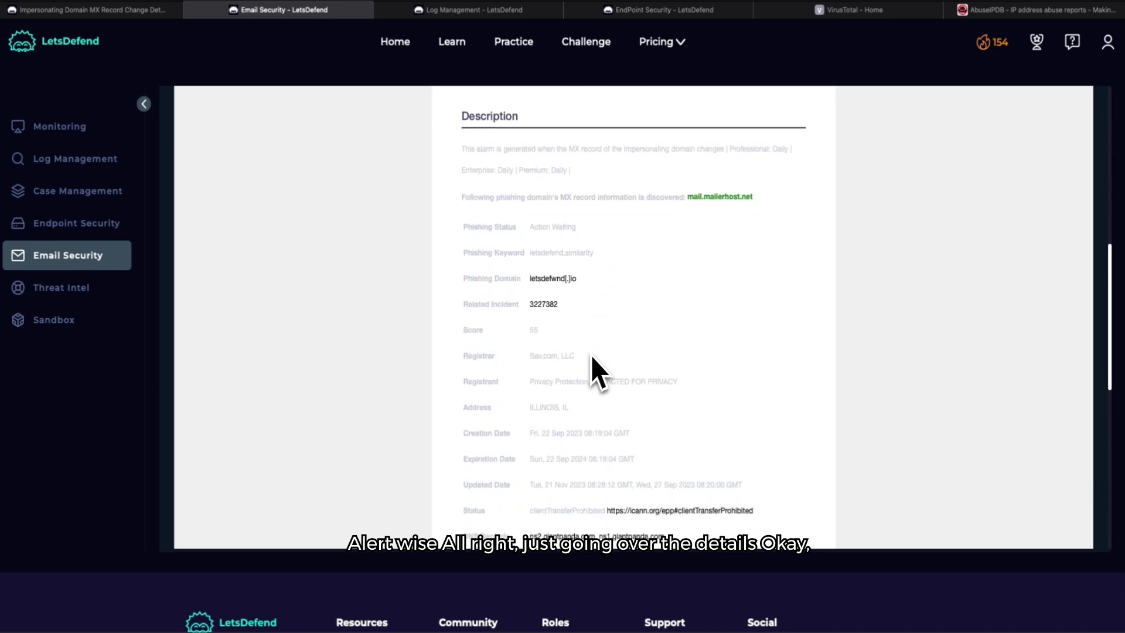
scroll(590, 356, "down", 3)
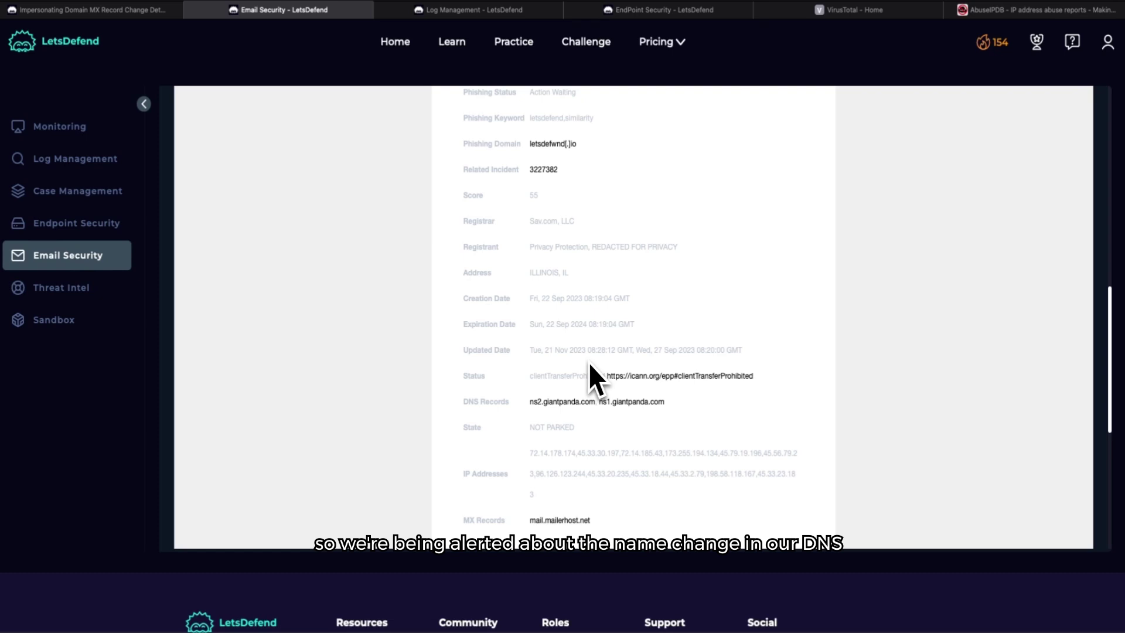
scroll(589, 363, "up", 4)
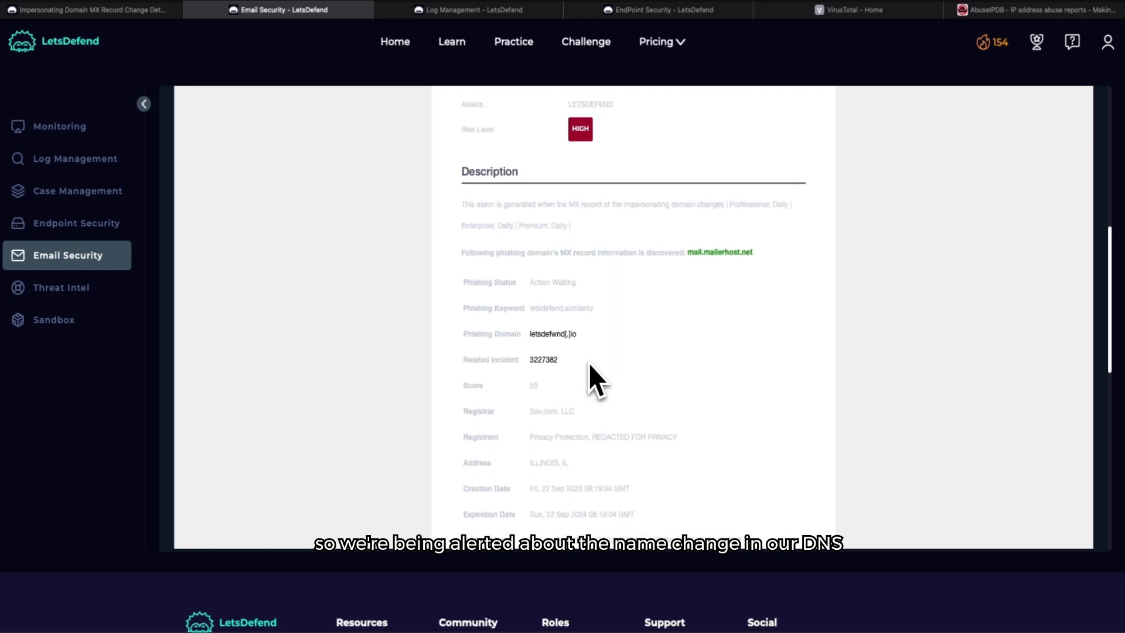
scroll(588, 364, "up", 5)
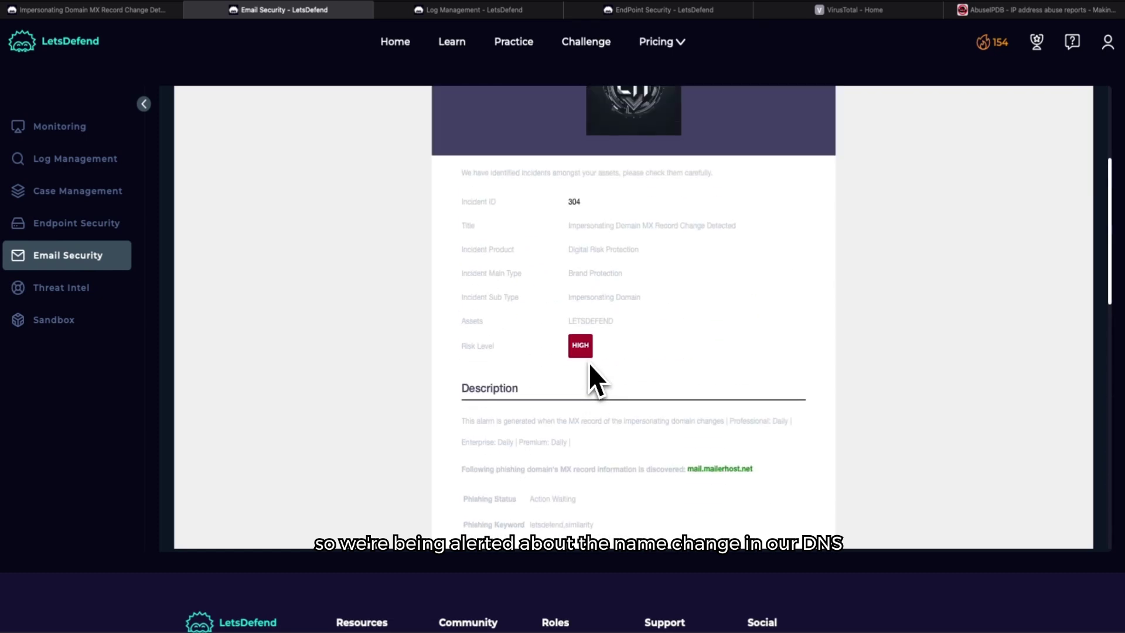
scroll(588, 363, "down", 1)
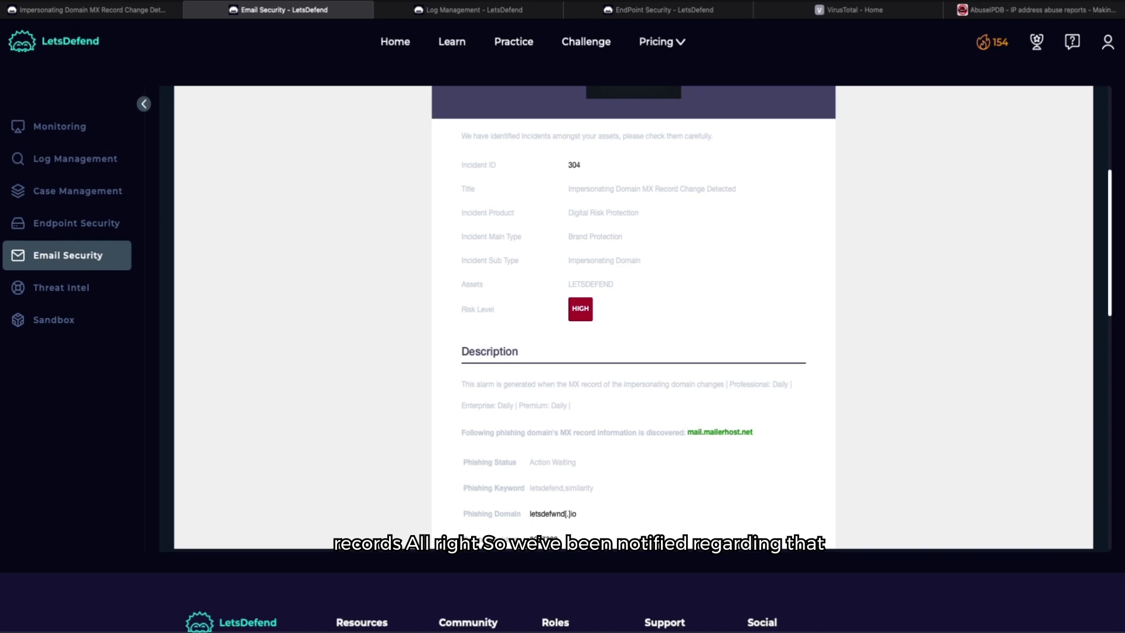
scroll(589, 363, "down", 1)
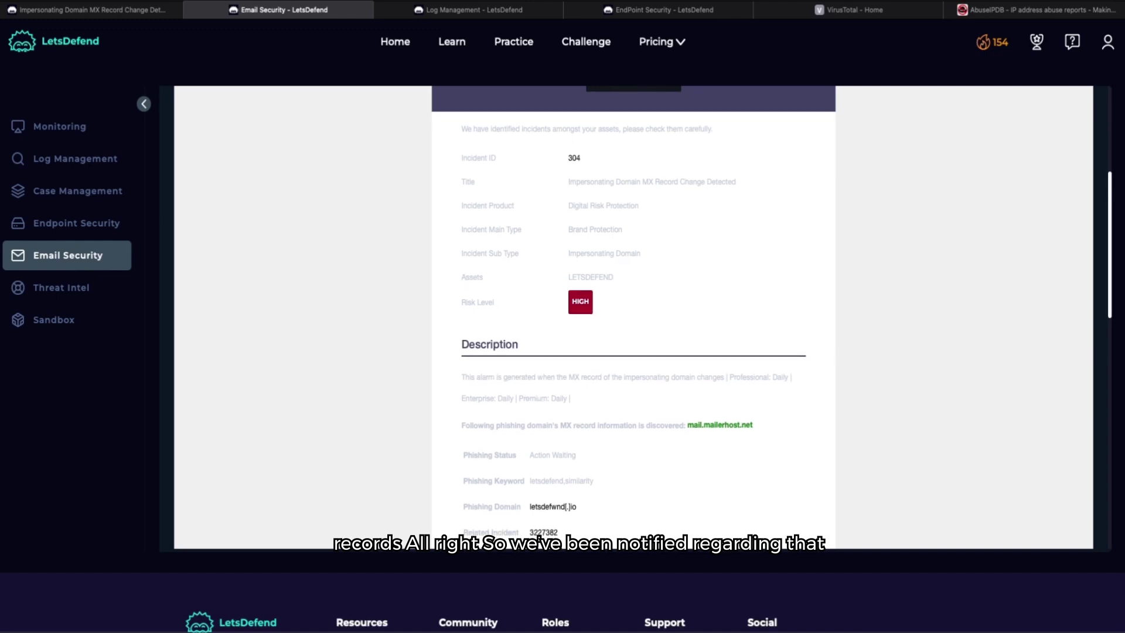
scroll(588, 375, "down", 3)
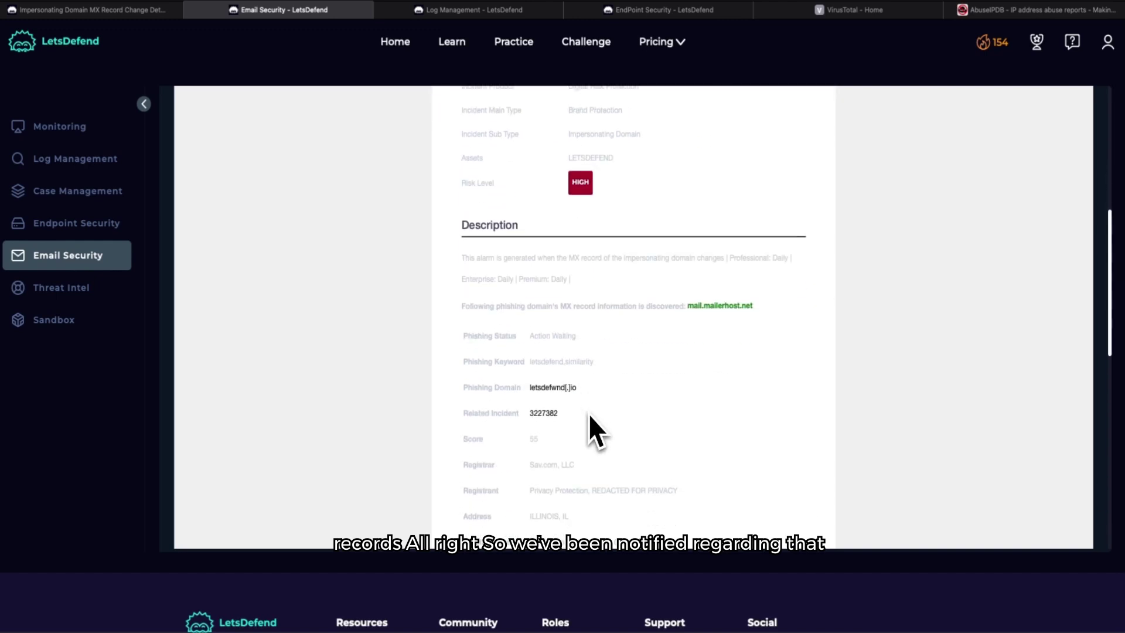
scroll(588, 414, "down", 1)
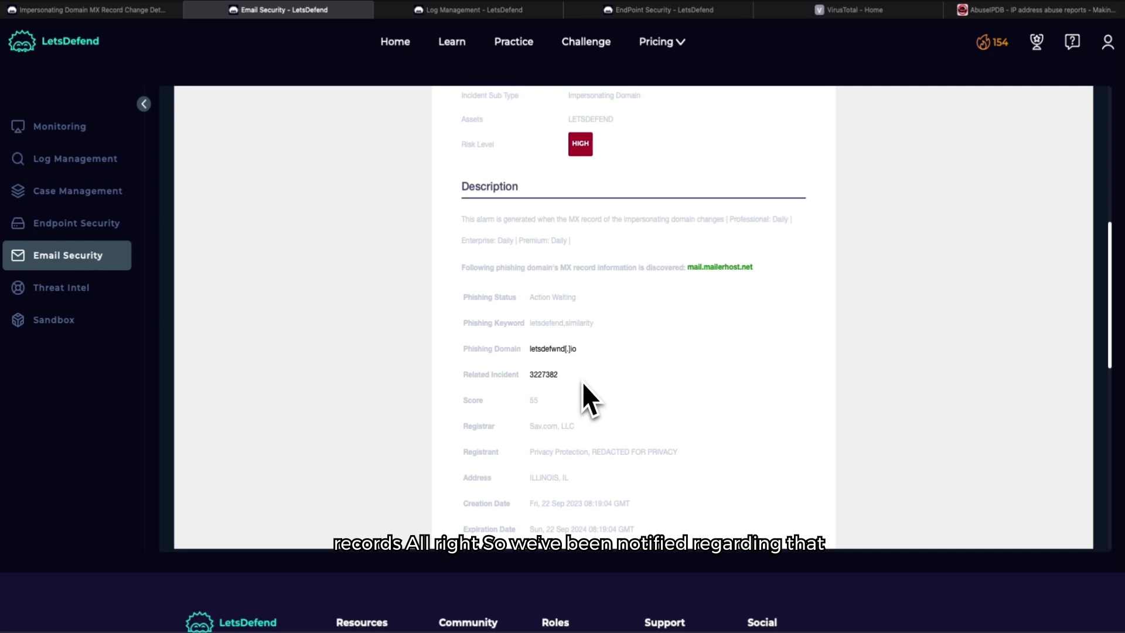
scroll(583, 439, "down", 2)
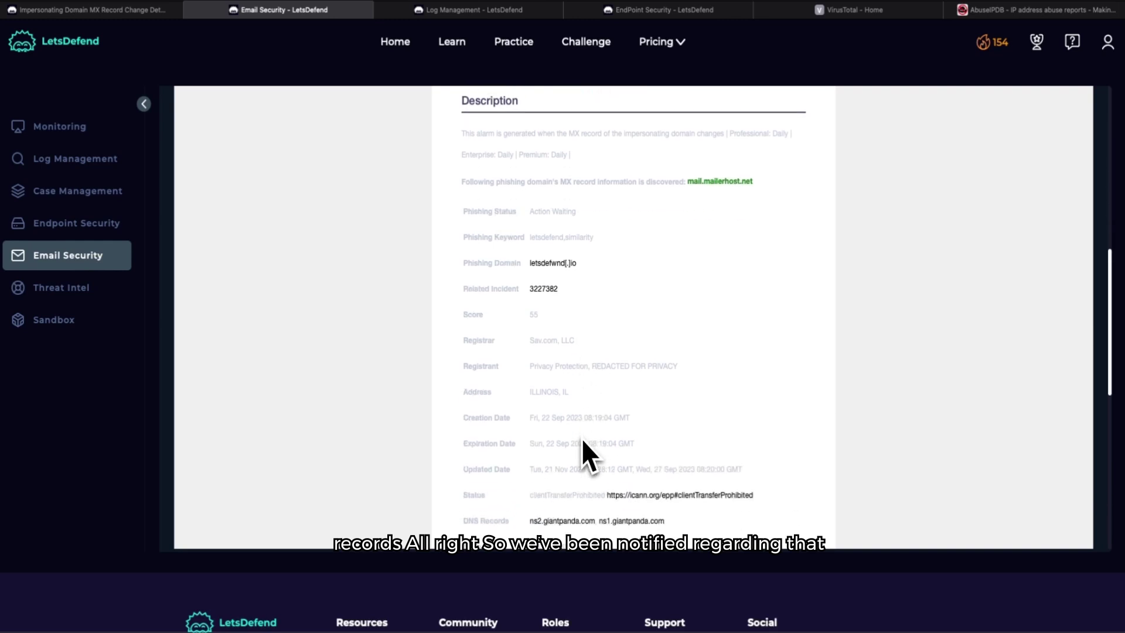
scroll(583, 440, "down", 2)
scroll(583, 441, "down", 4)
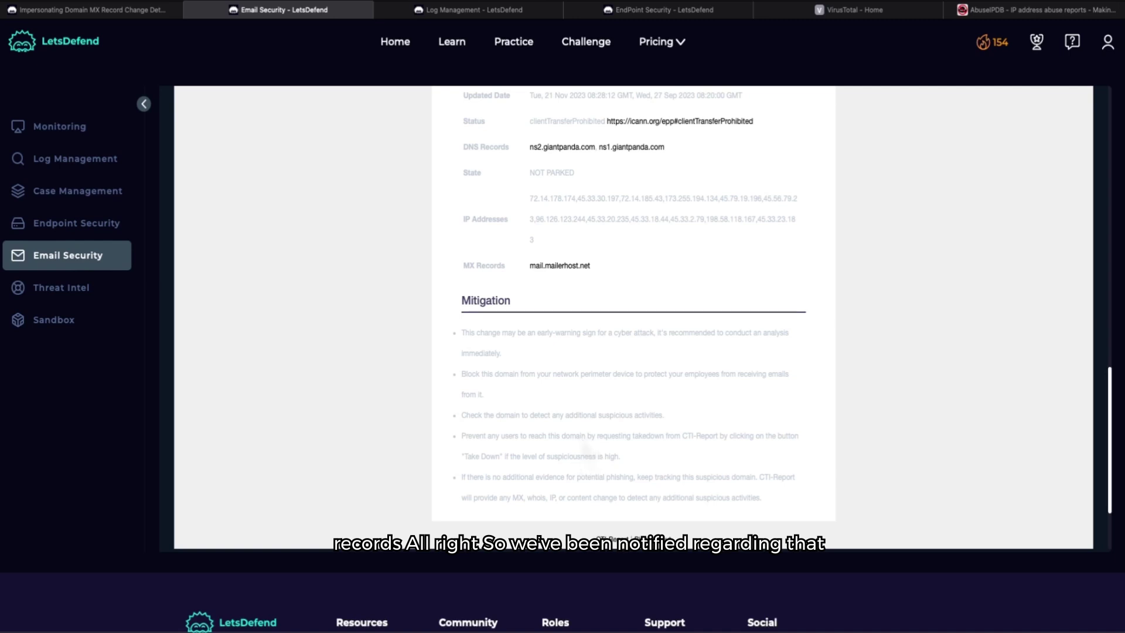
scroll(581, 438, "up", 10)
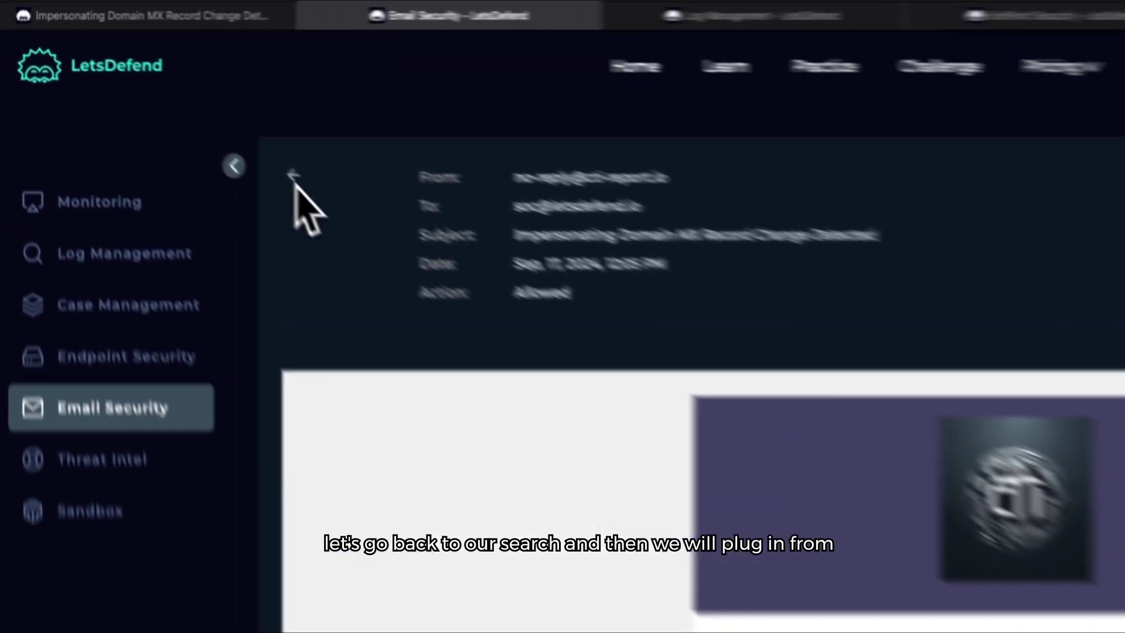
Step: Return to the email search and replace the old query with the defanged domain letsdefwnd[.]io
left_click(182, 112)
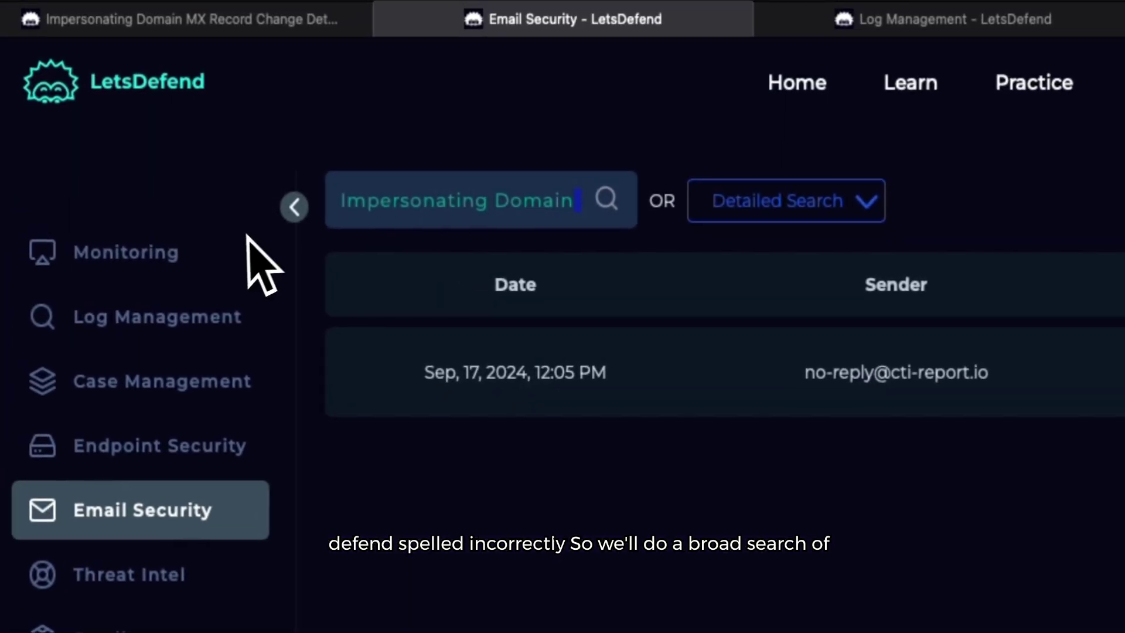
type("MX Record Change Detected")
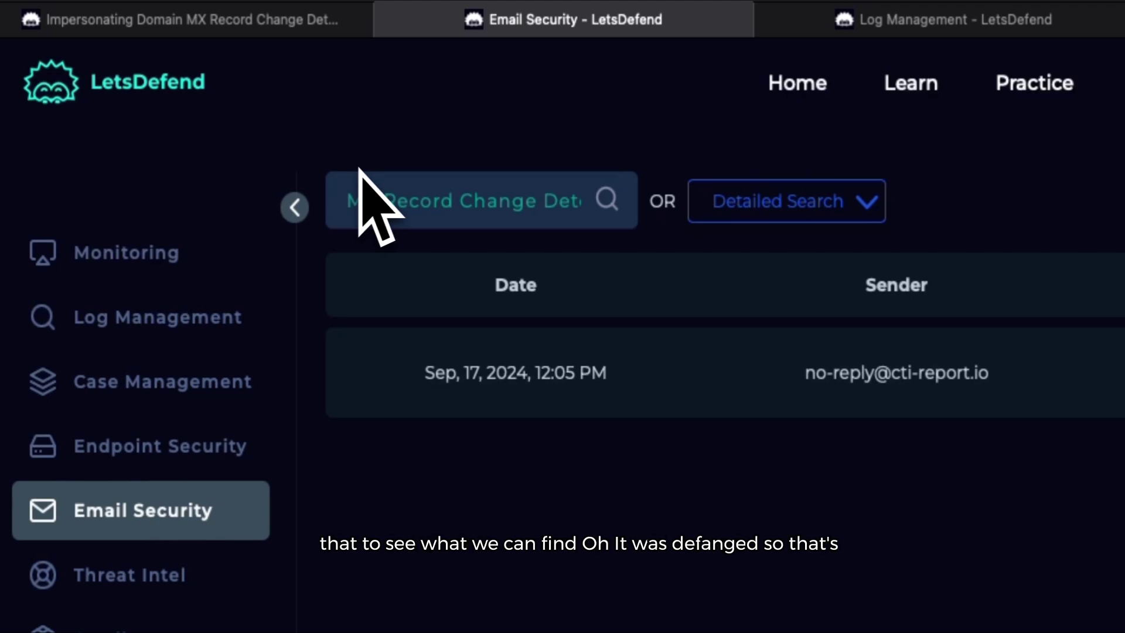
type("letsdefend[.]io")
key("ctrl+a")
key("BackSpace")
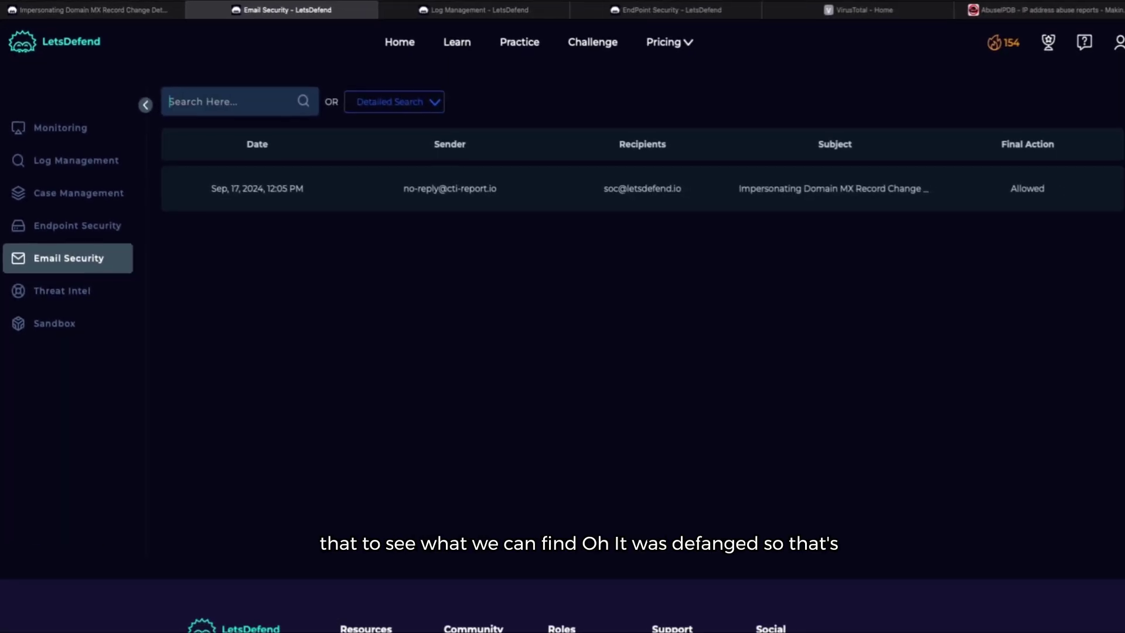
type("letsdefwnd[.]io")
key("Return")
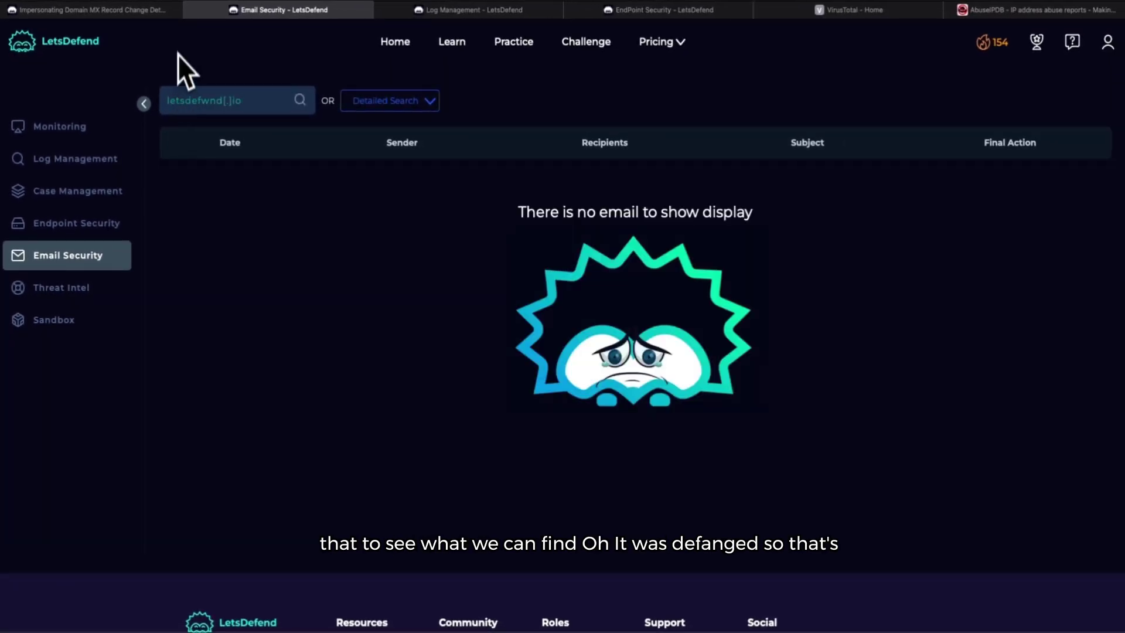
Step: Remove the brackets and rerun the search for letsdefwnd.io, revealing the voucher email
left_click(233, 103)
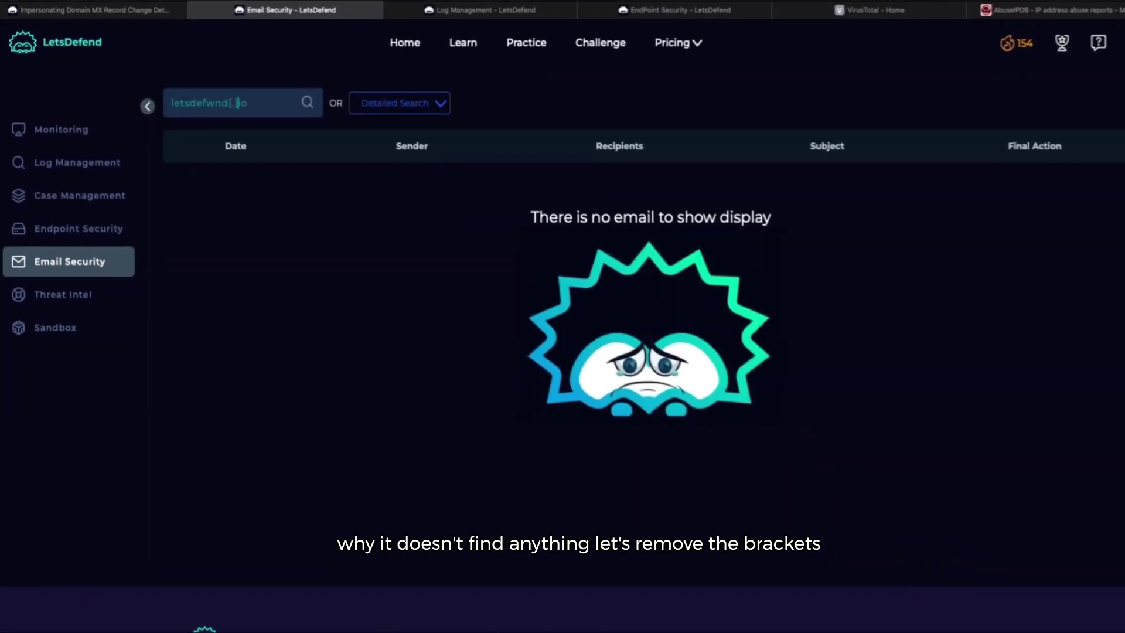
key("BackSpace")
key("Left")
key("BackSpace")
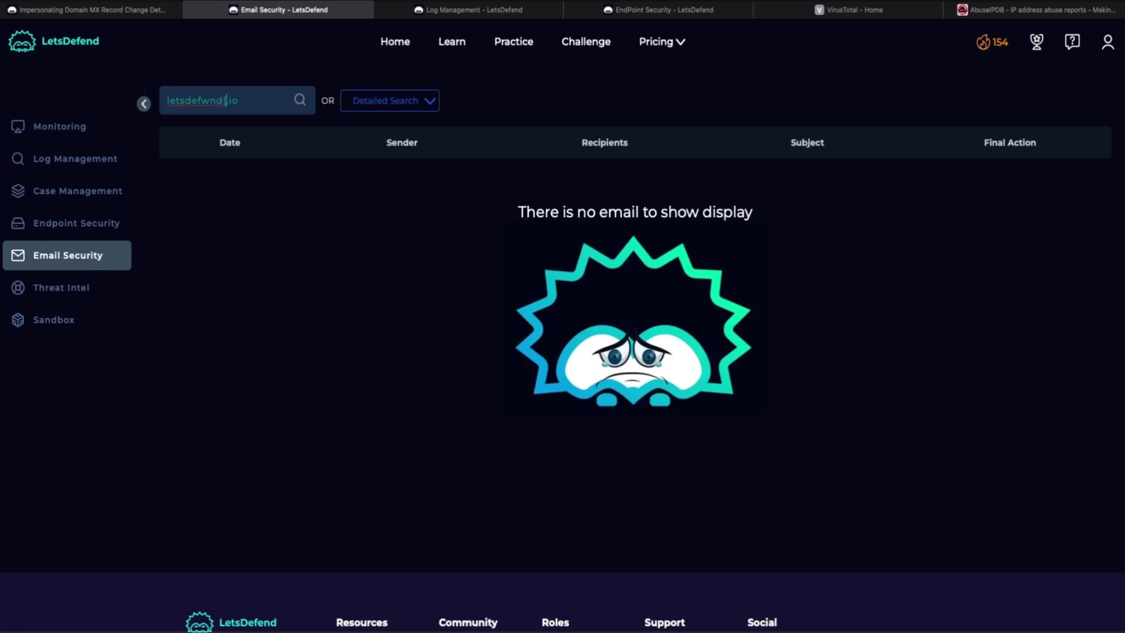
key("BackSpace")
key("Return")
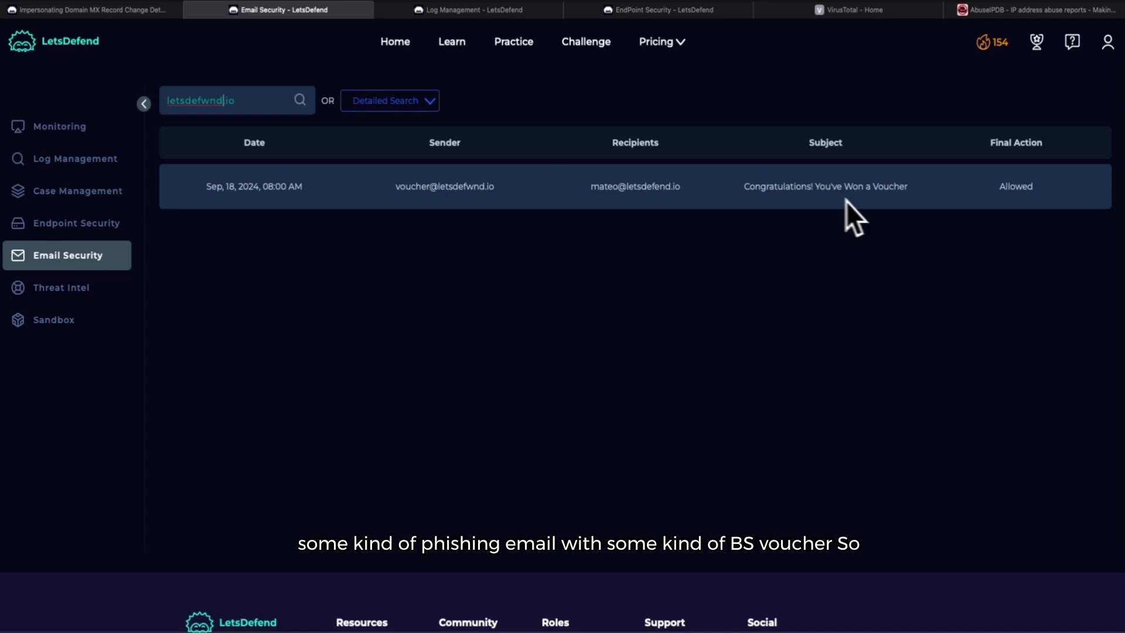
left_click(561, 199)
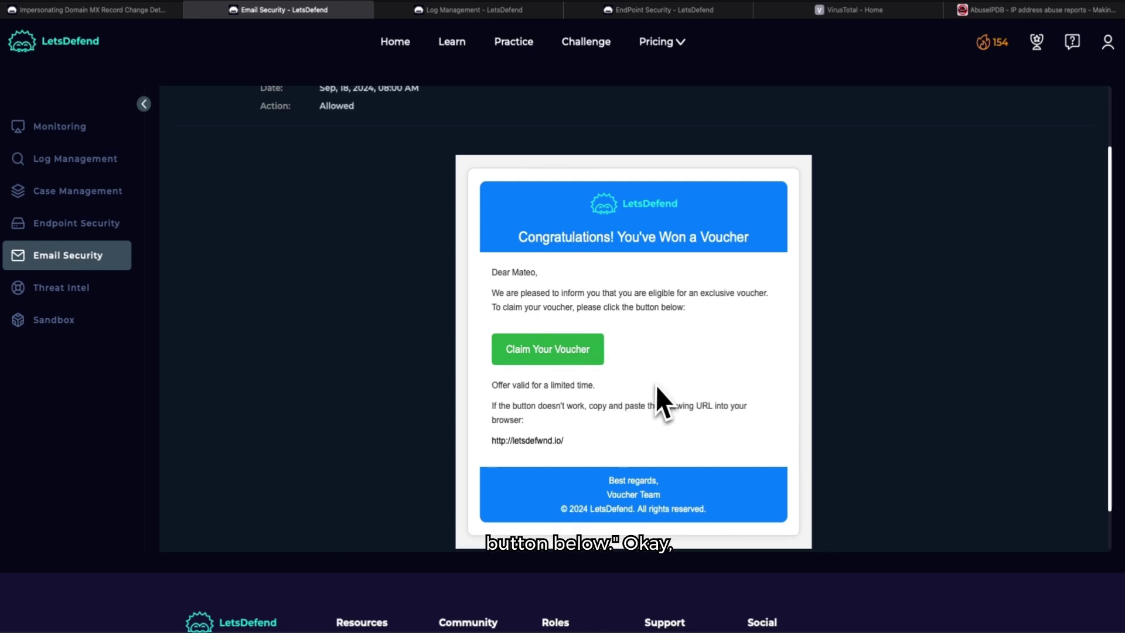
scroll(562, 433, "down", 2)
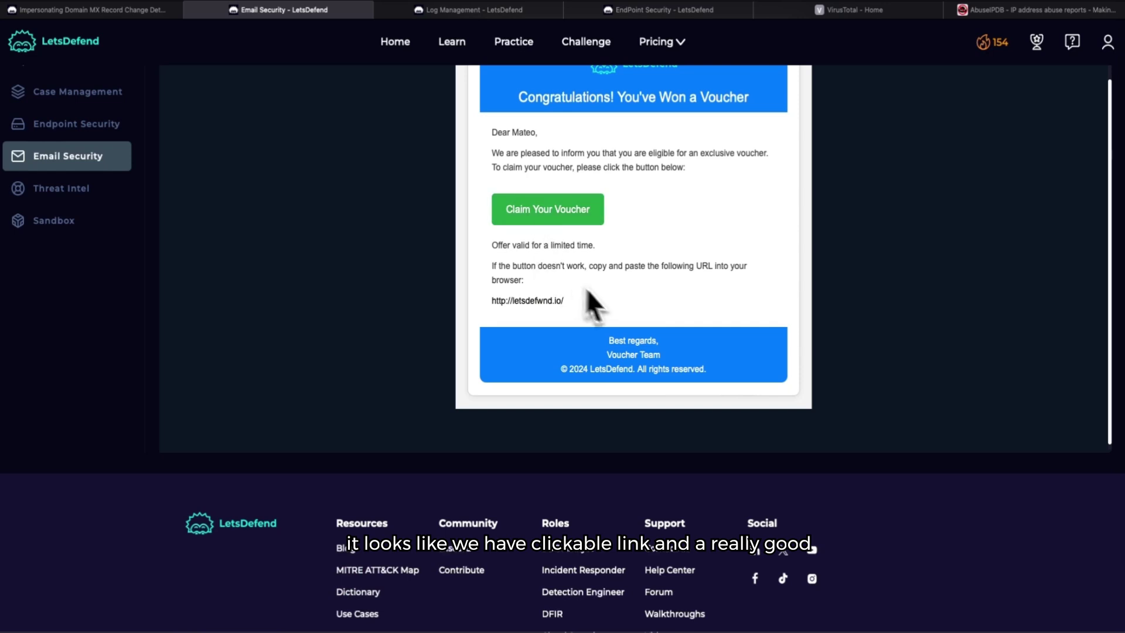
scroll(595, 301, "up", 3)
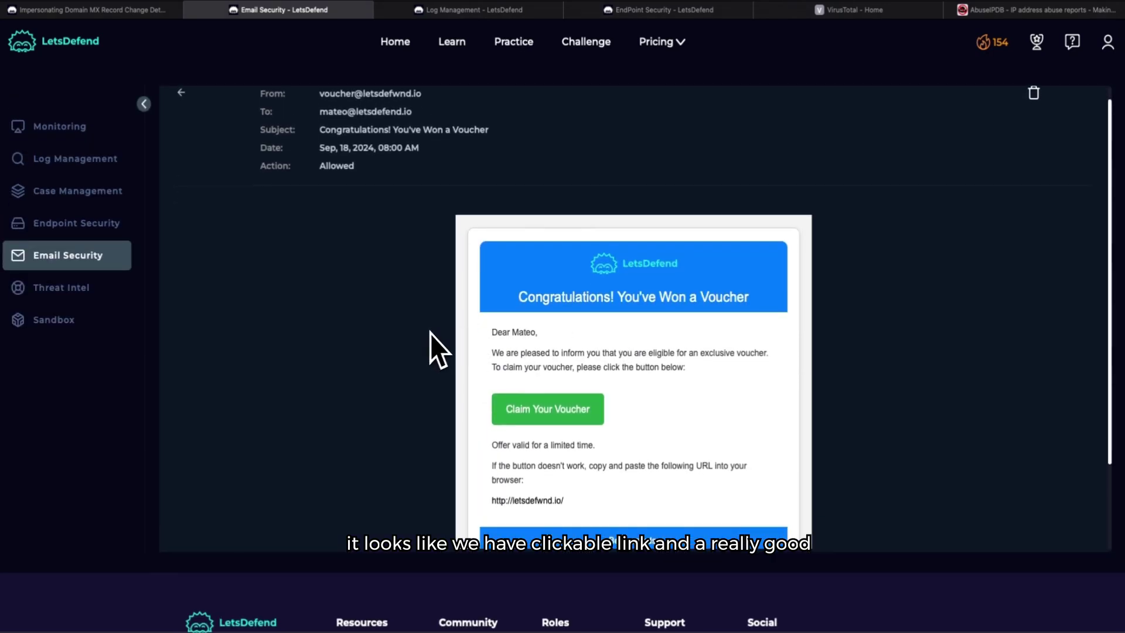
scroll(430, 333, "down", 1)
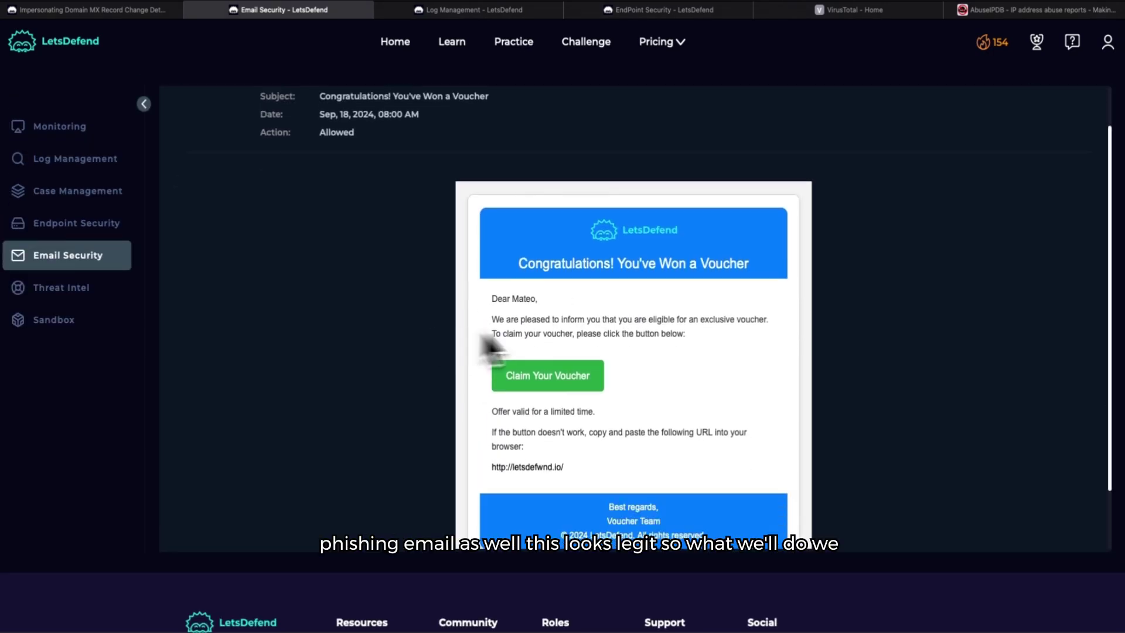
scroll(709, 346, "down", 1)
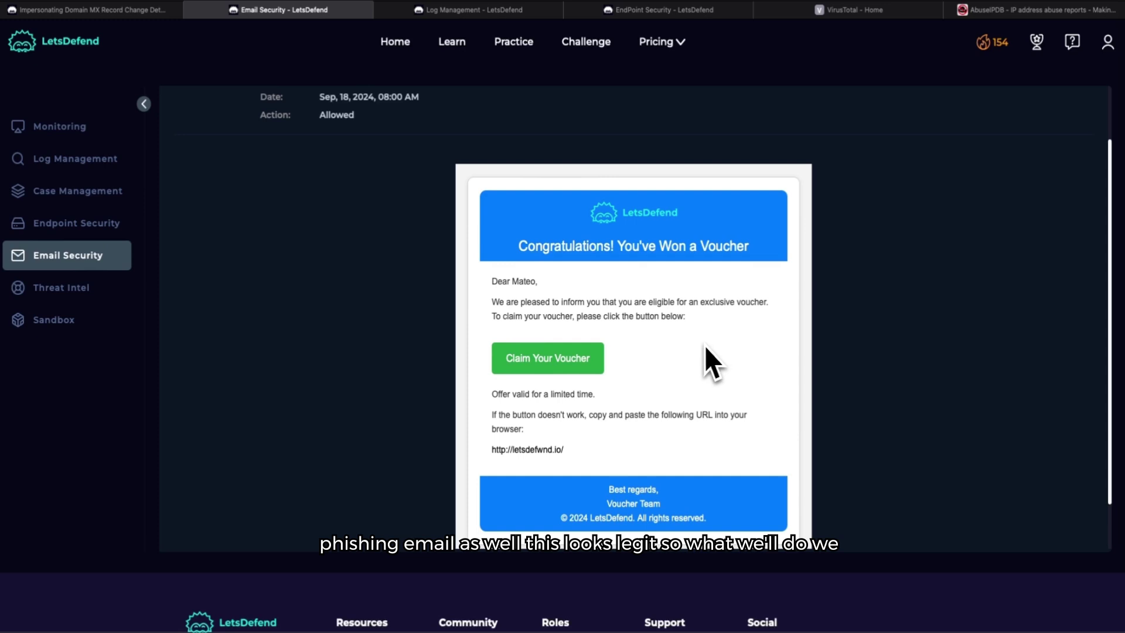
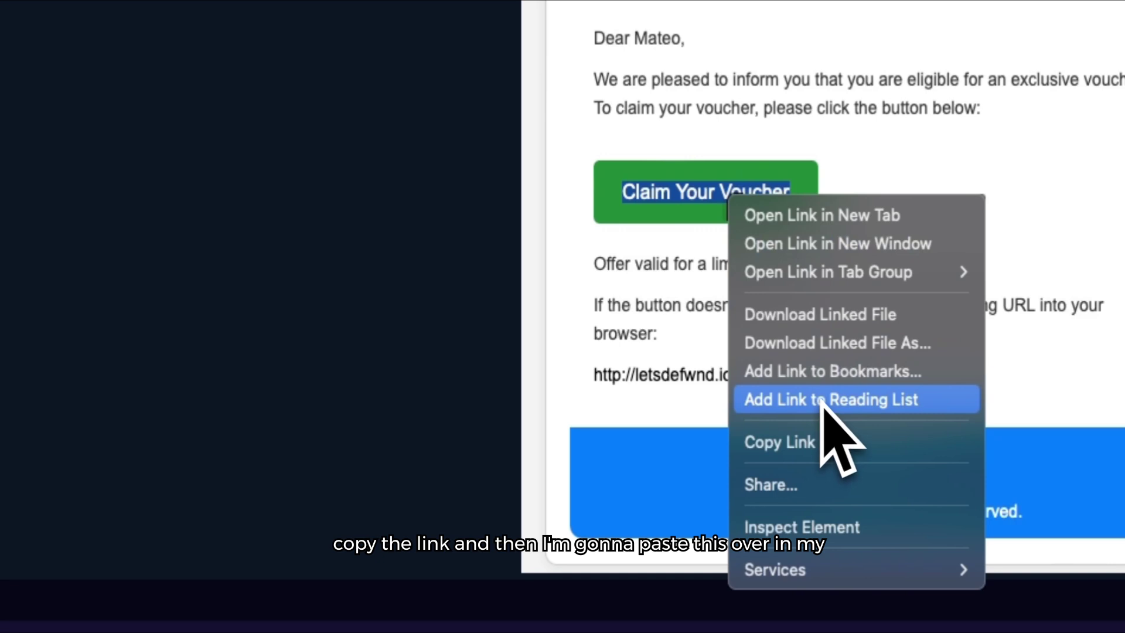
left_click(816, 448)
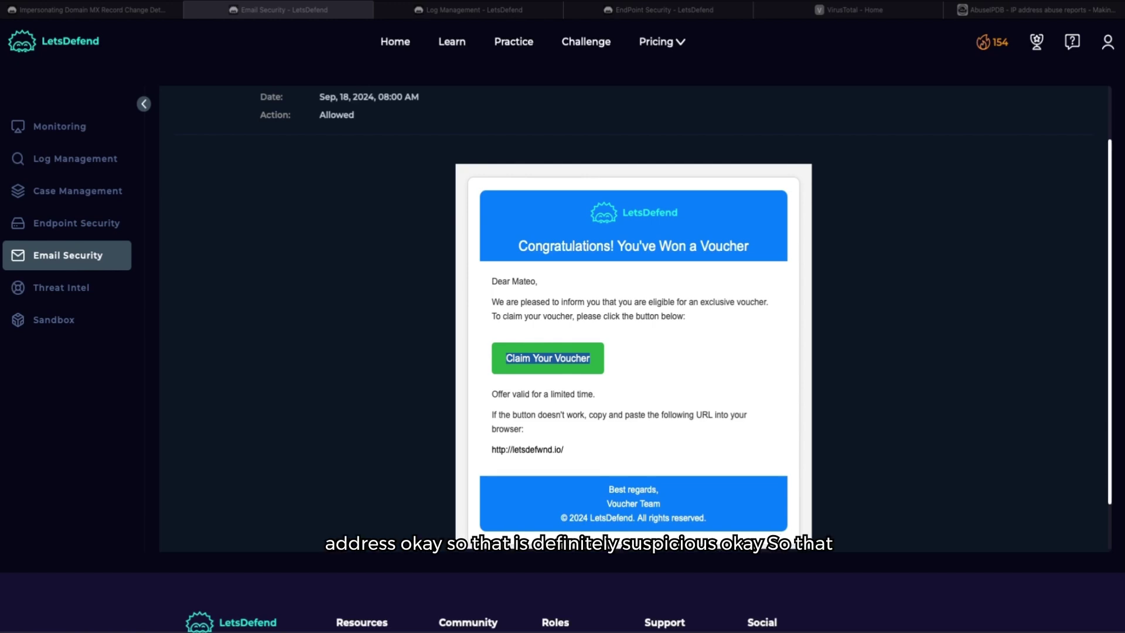
scroll(233, 497, "up", 2)
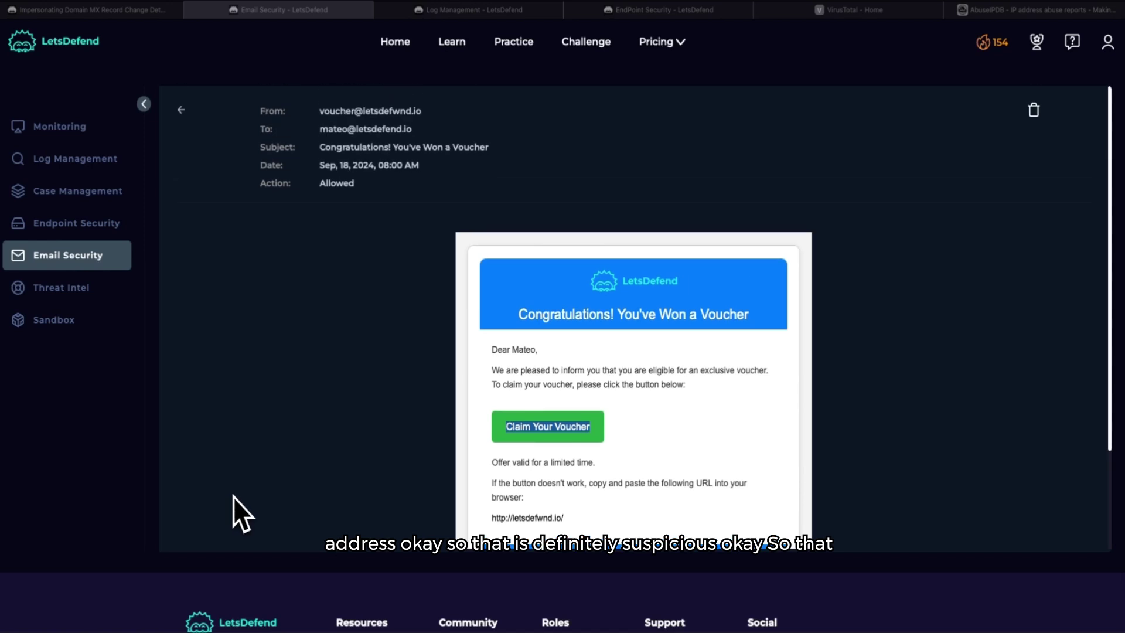
scroll(297, 345, "down", 4)
scroll(297, 346, "up", 4)
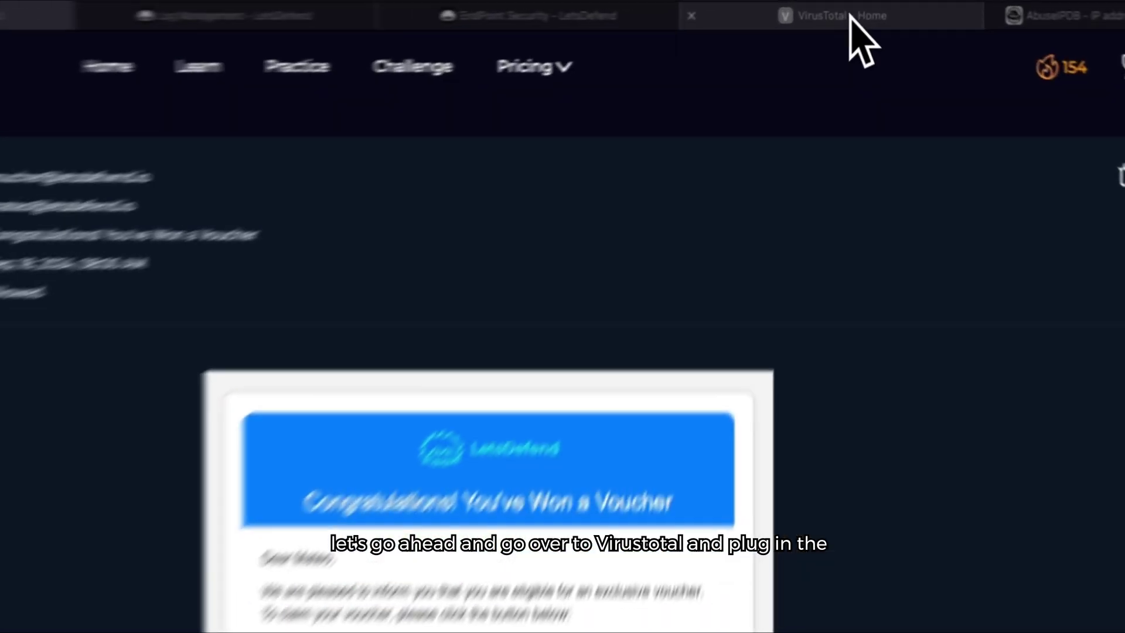
left_click(864, 12)
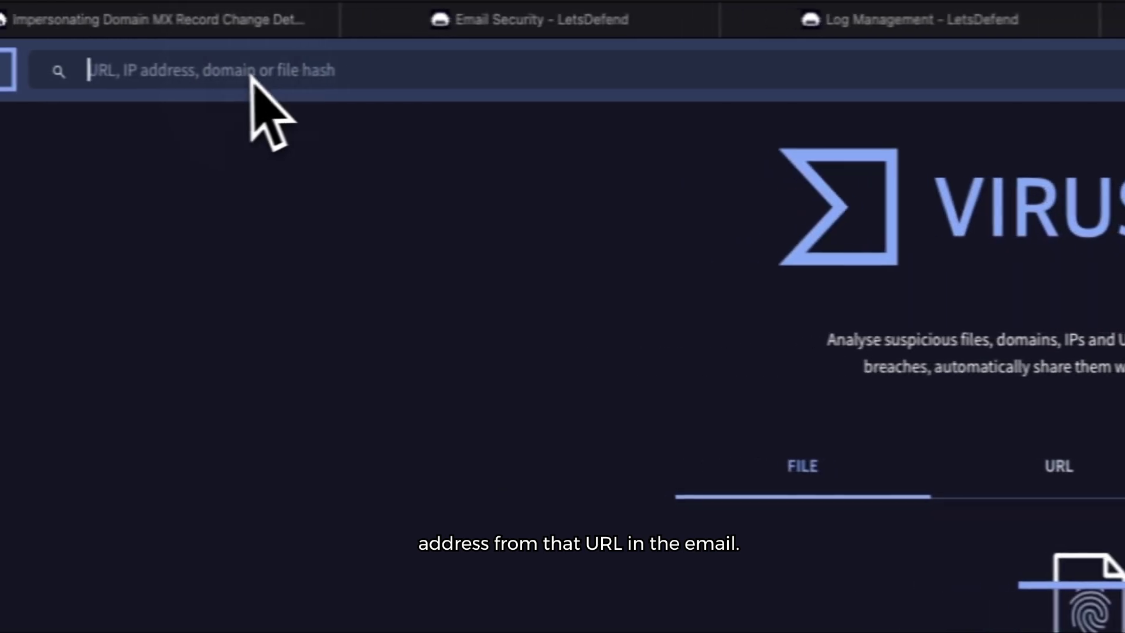
right_click(205, 78)
left_click(243, 144)
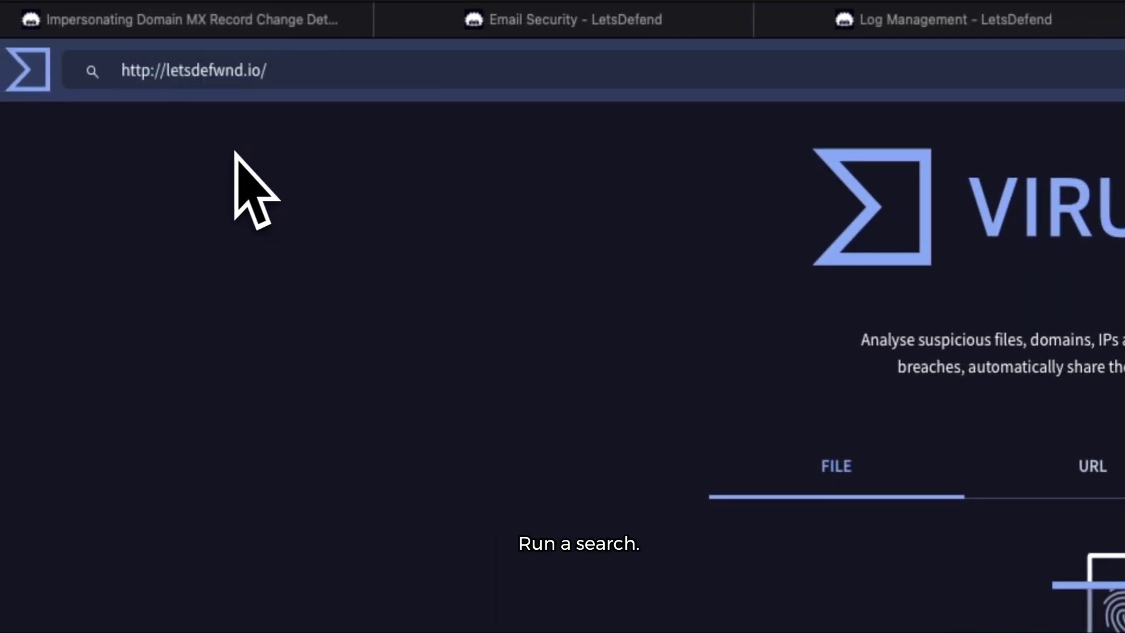
key("Return")
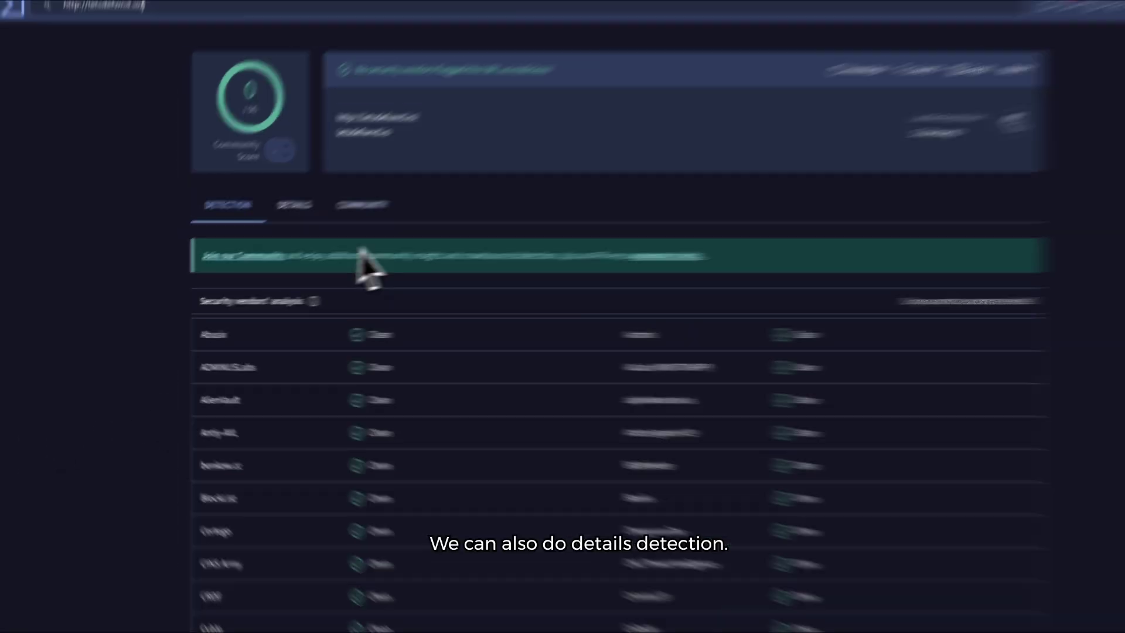
Step: Review the URL's Details, Community and Detection results, showing 0/96 vendors flagging it
left_click(263, 219)
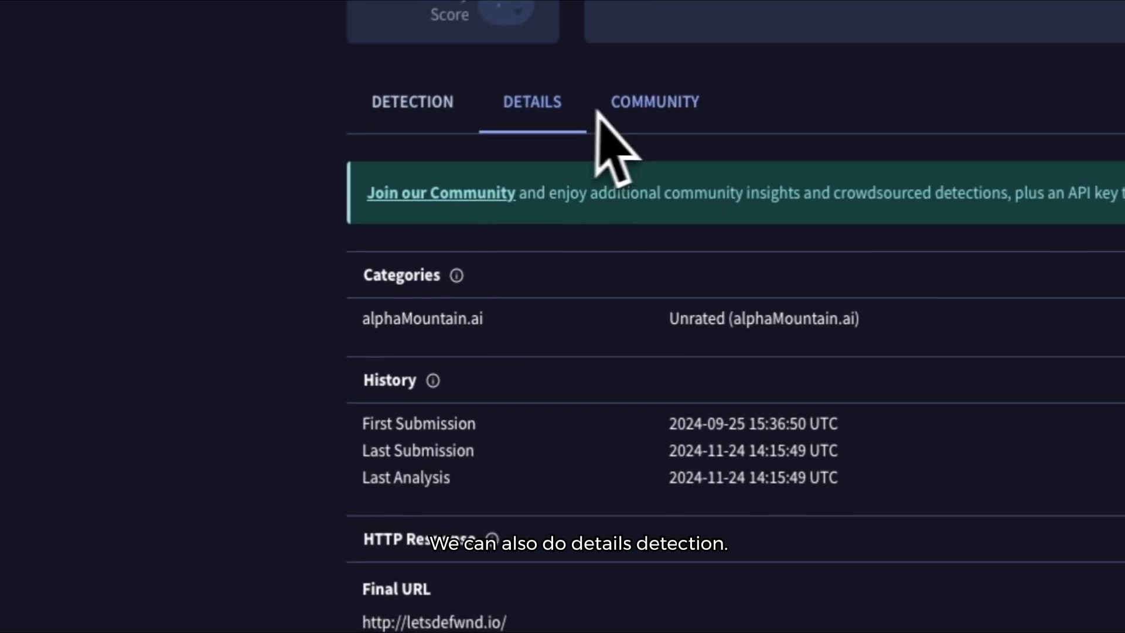
left_click(693, 117)
left_click(452, 97)
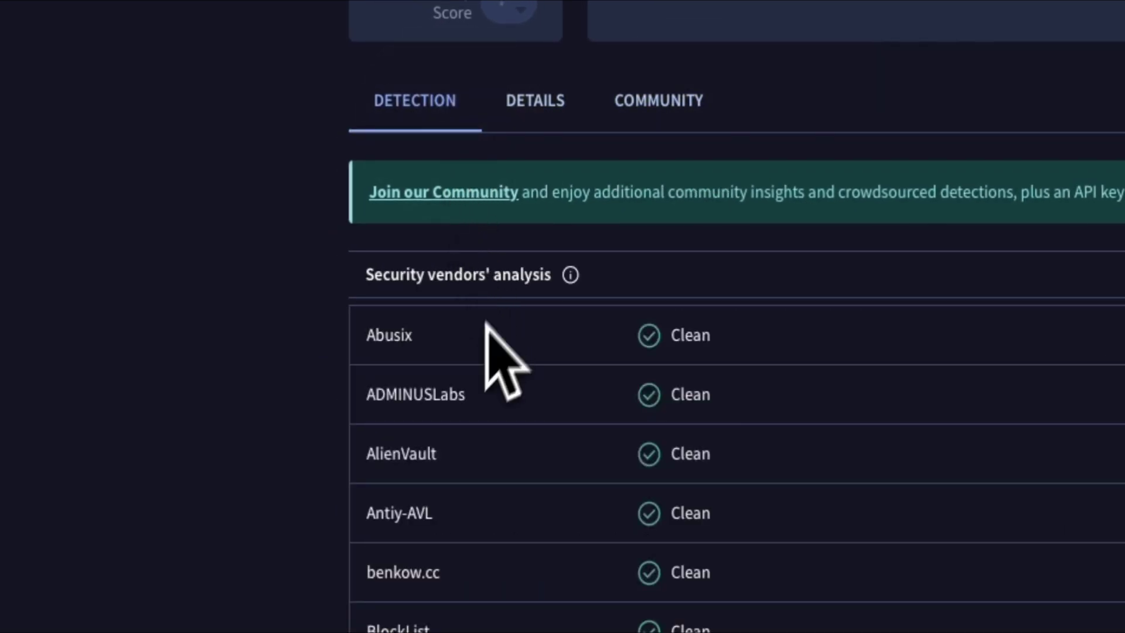
scroll(489, 318, "down", 5)
scroll(301, 450, "down", 5)
scroll(301, 450, "up", 15)
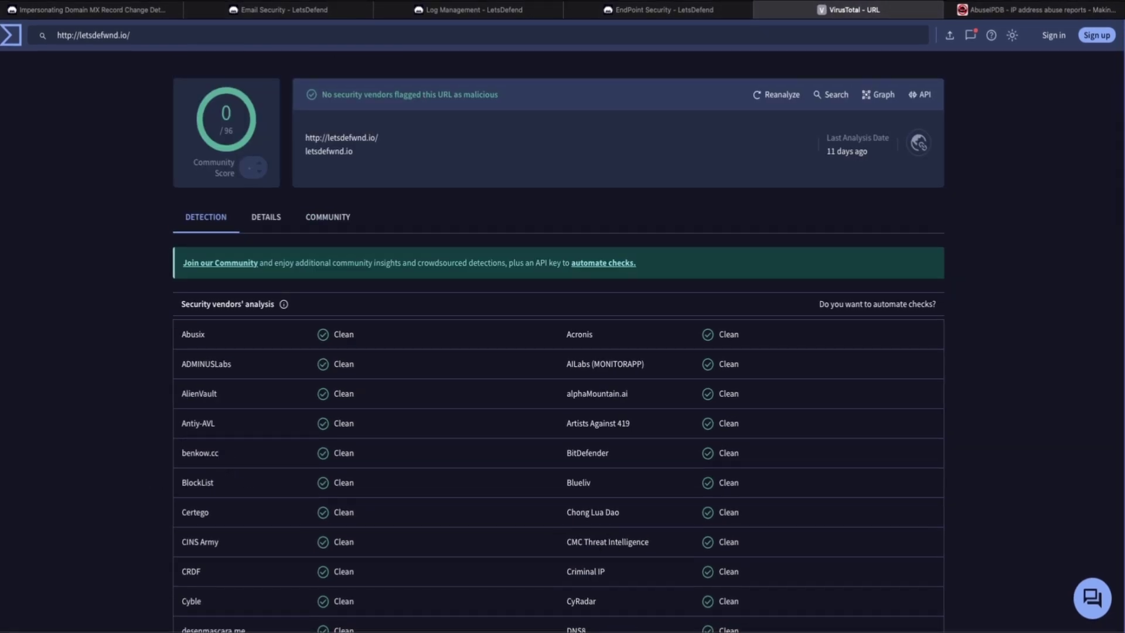
left_click(987, 16)
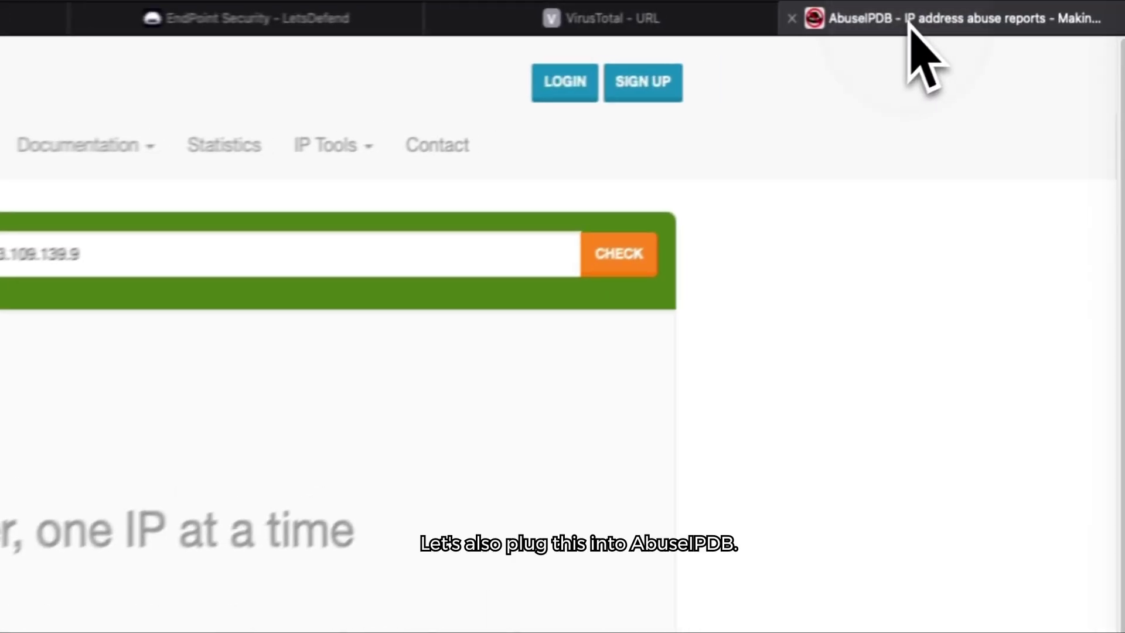
left_click(135, 263)
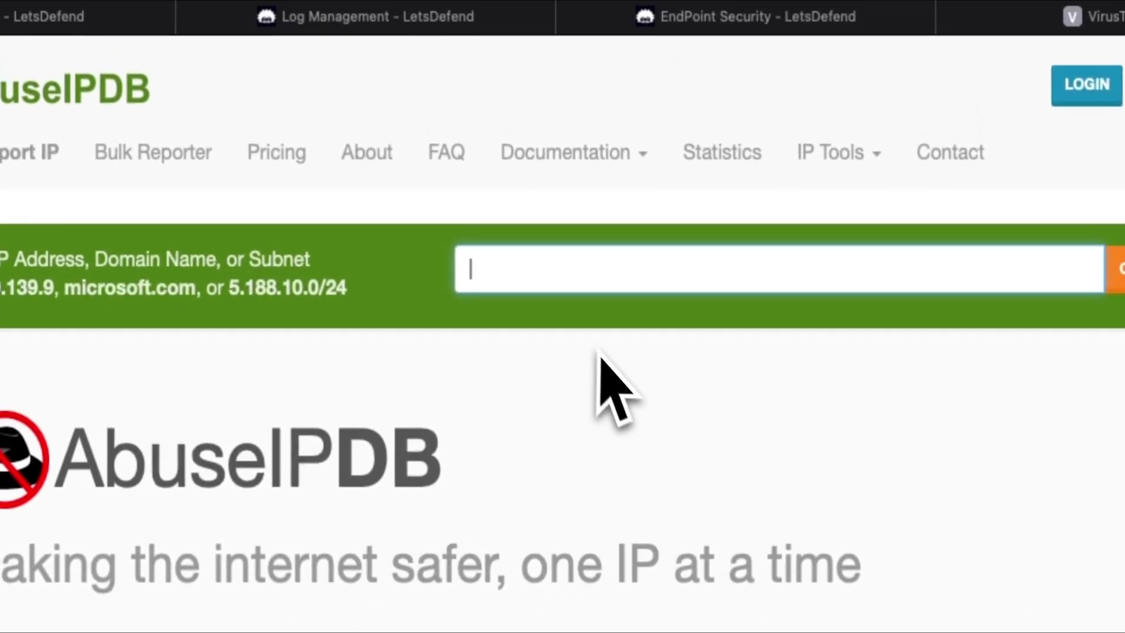
key("super+v")
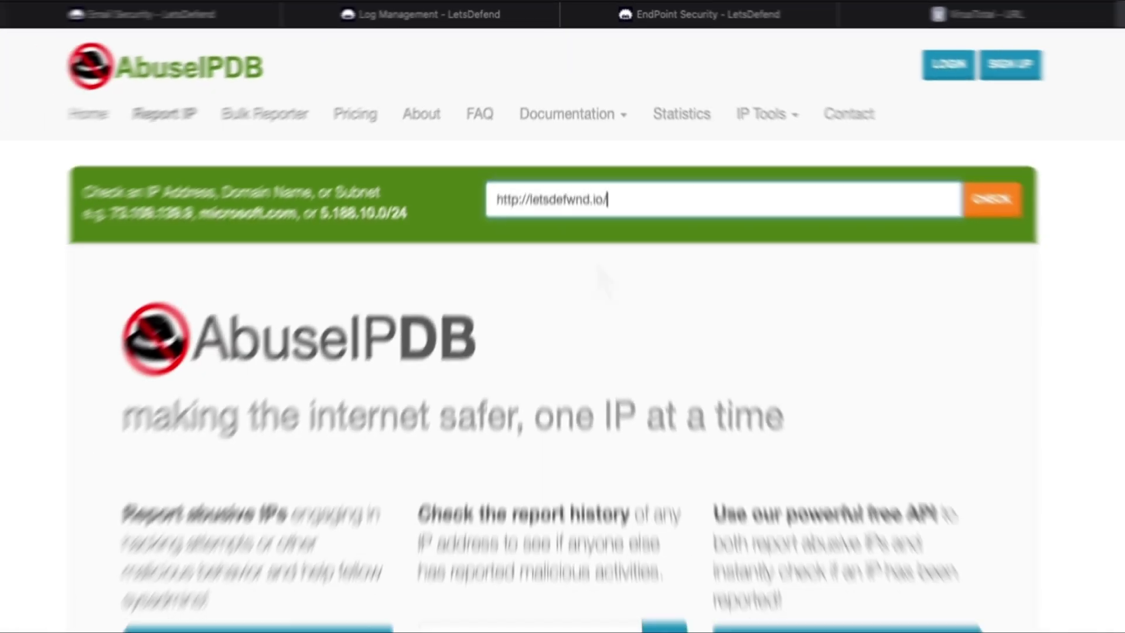
key("Return")
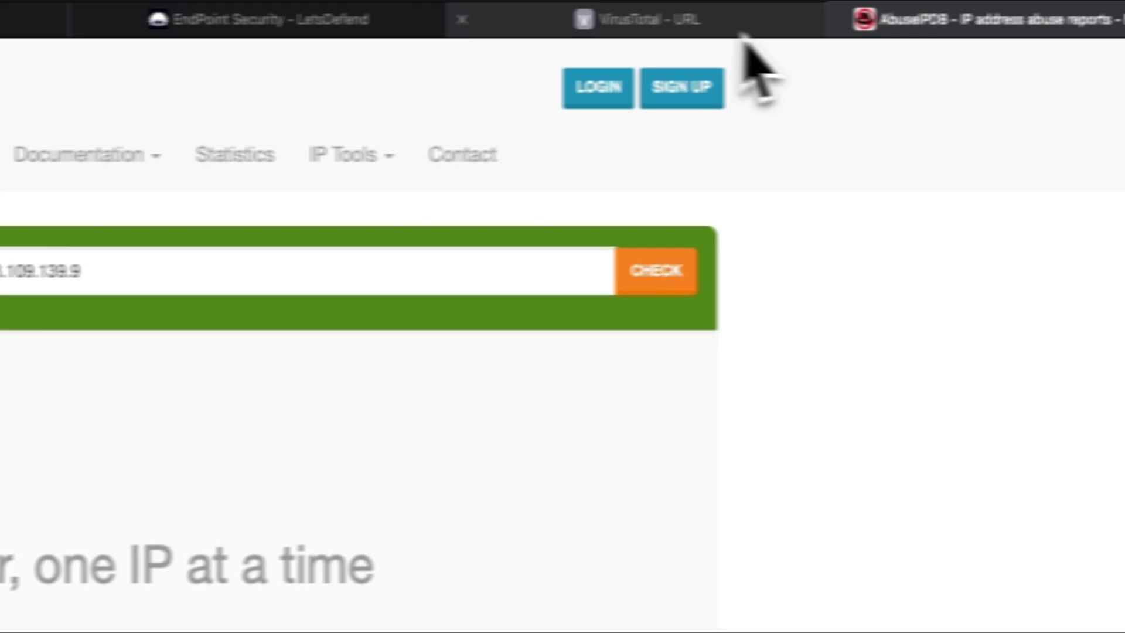
left_click(885, 11)
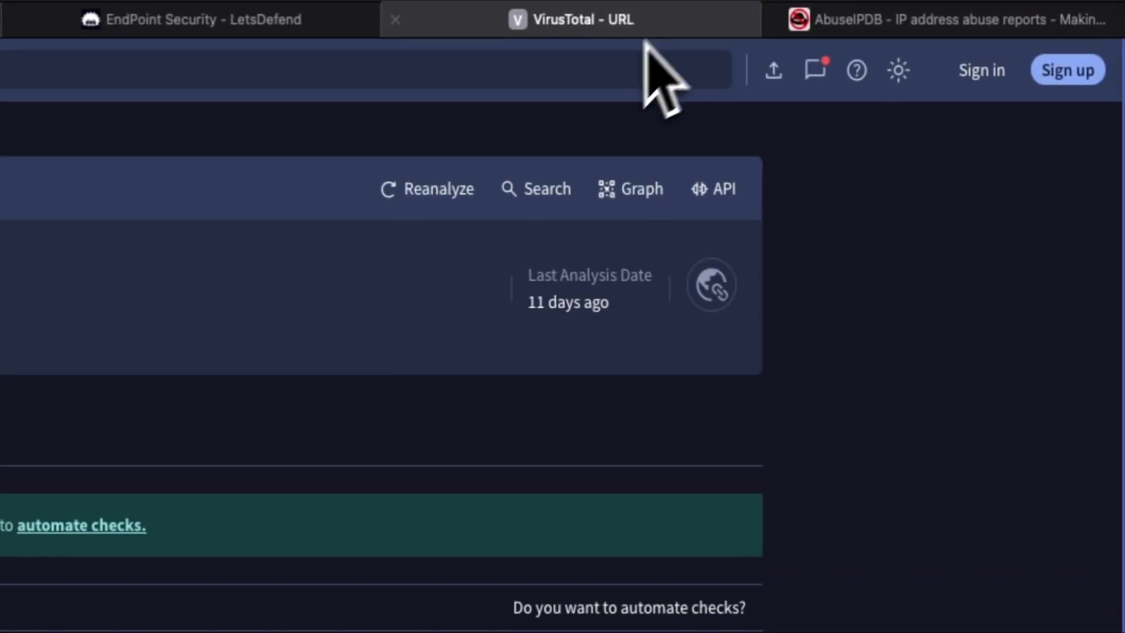
Step: Search Endpoint Security for the recipient's username and review host 172.16.17.162's processes
left_click(203, 19)
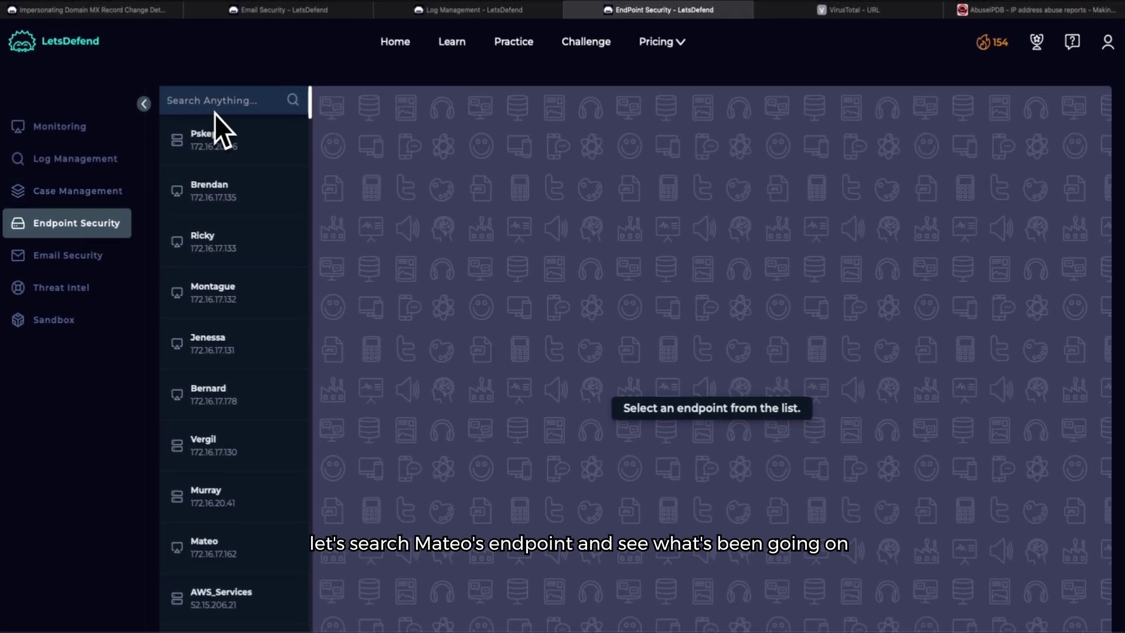
type("mateo")
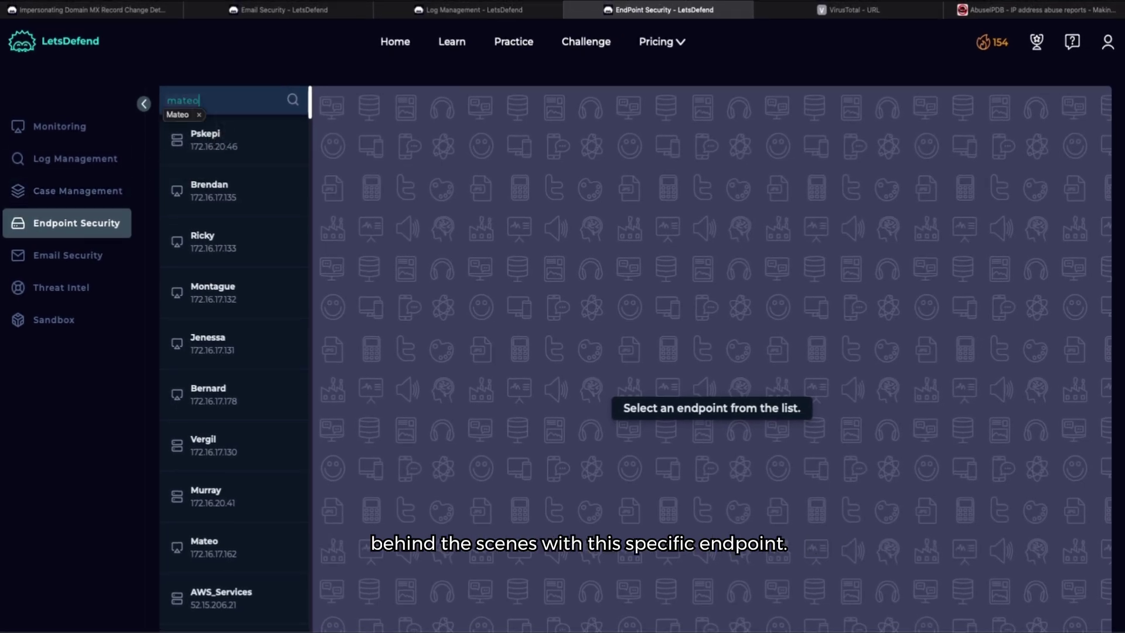
key("Return")
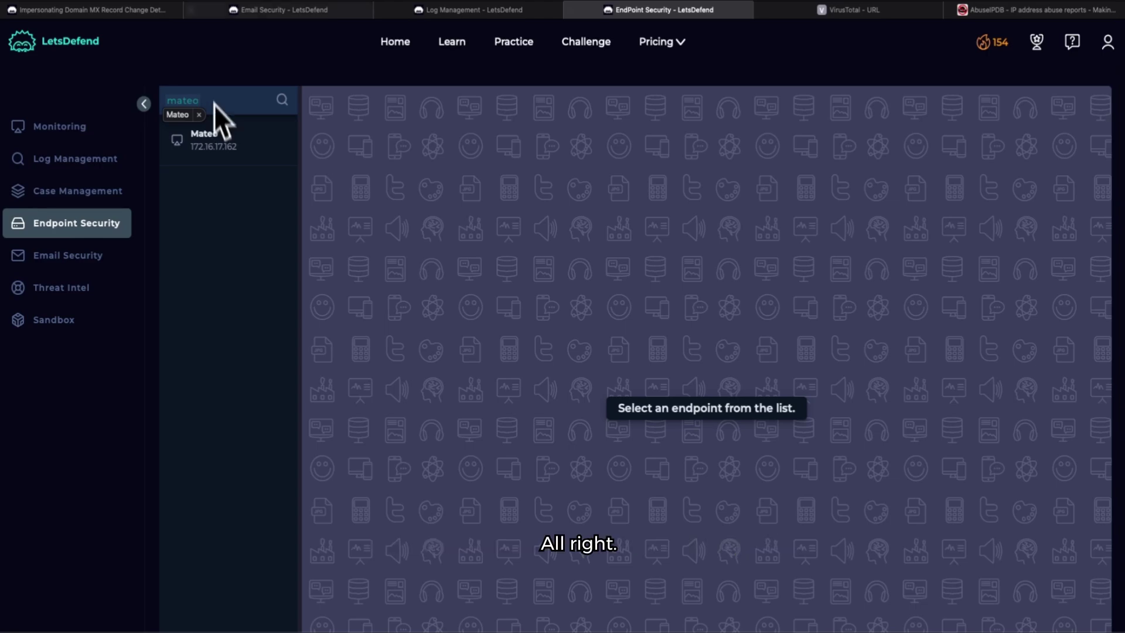
left_click(245, 150)
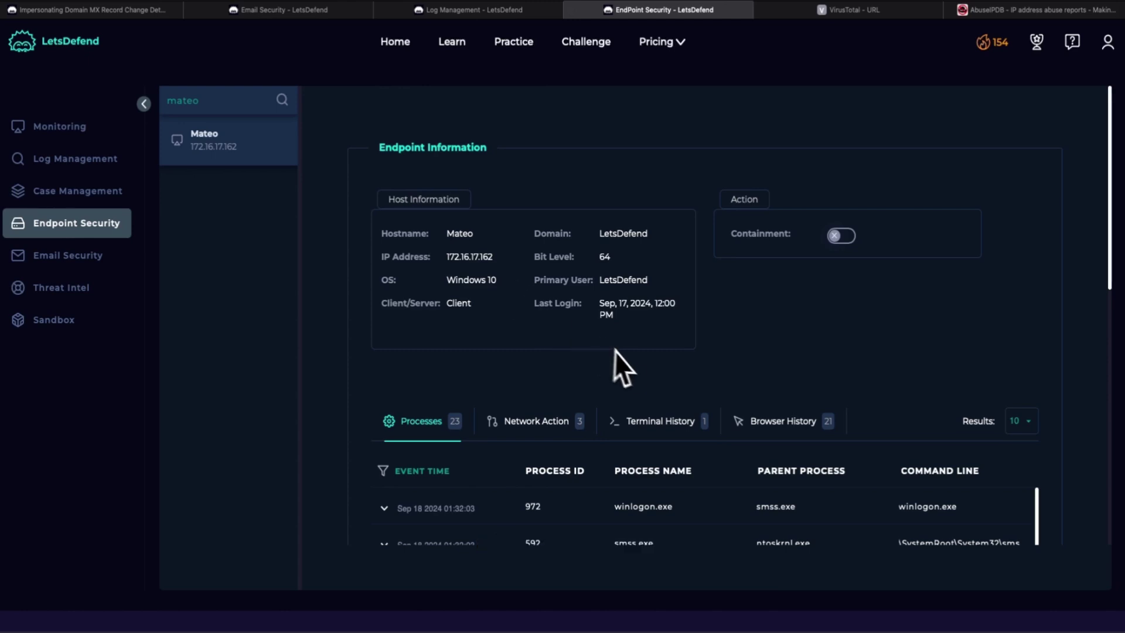
scroll(615, 349, "down", 2)
scroll(564, 372, "down", 2)
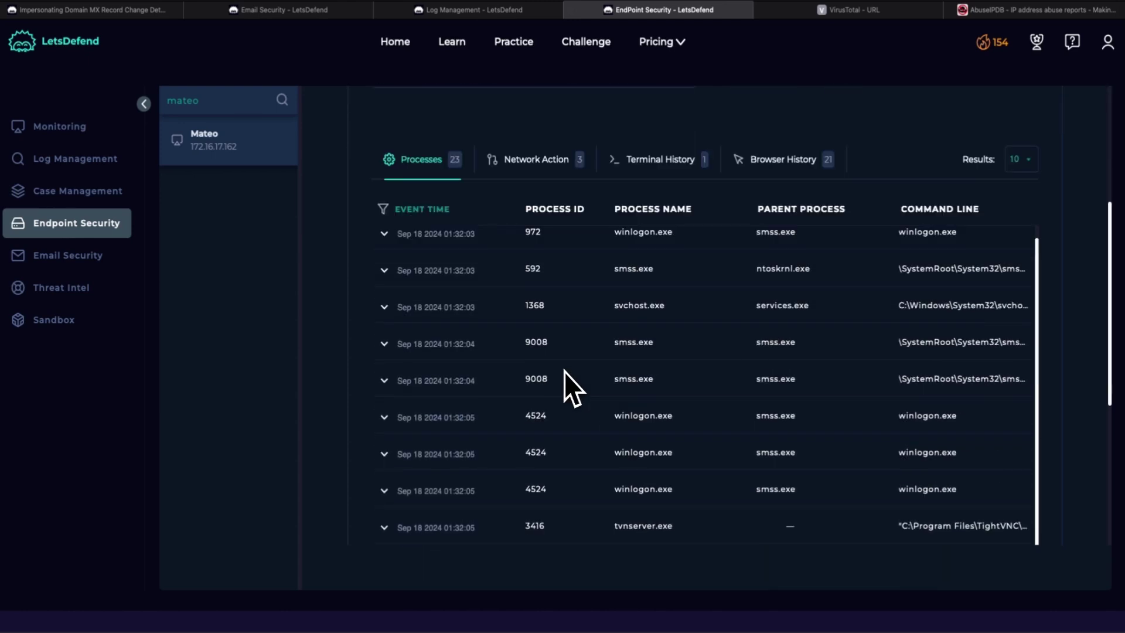
scroll(514, 206, "up", 2)
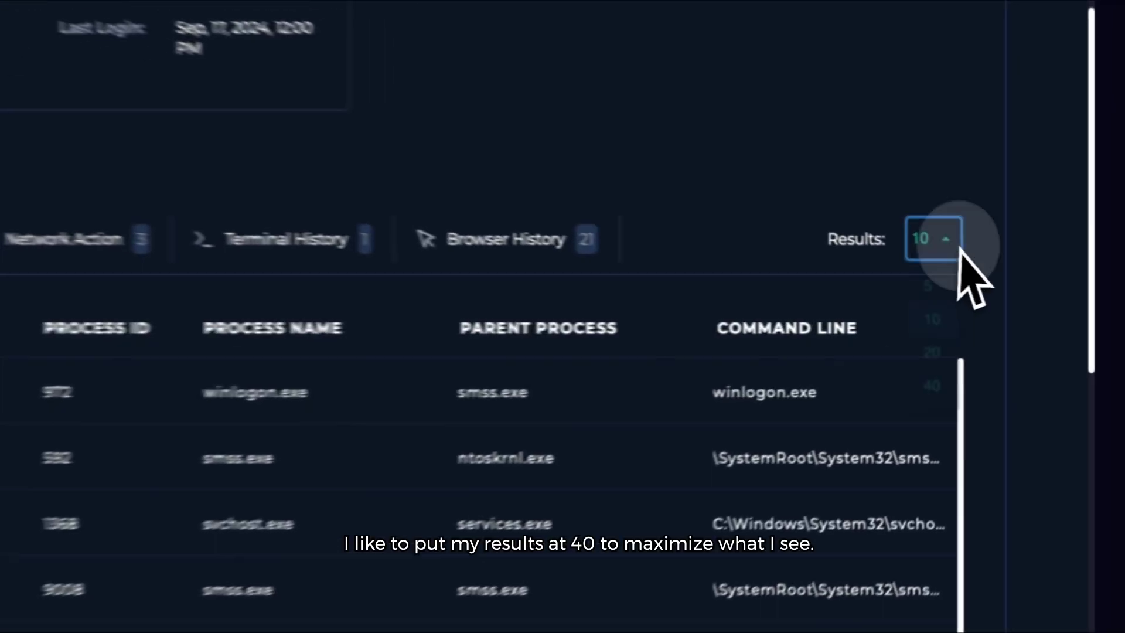
Step: Show 40 rows of the host's browser history and locate the letsdefwnd.io visit
left_click(1021, 278)
left_click(912, 423)
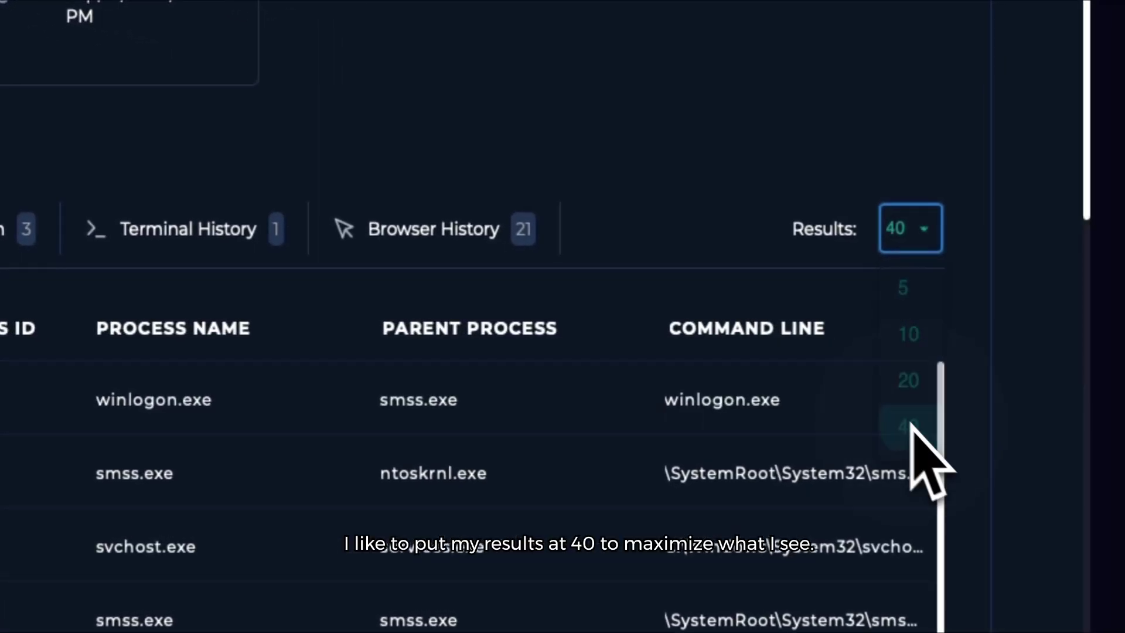
left_click(476, 226)
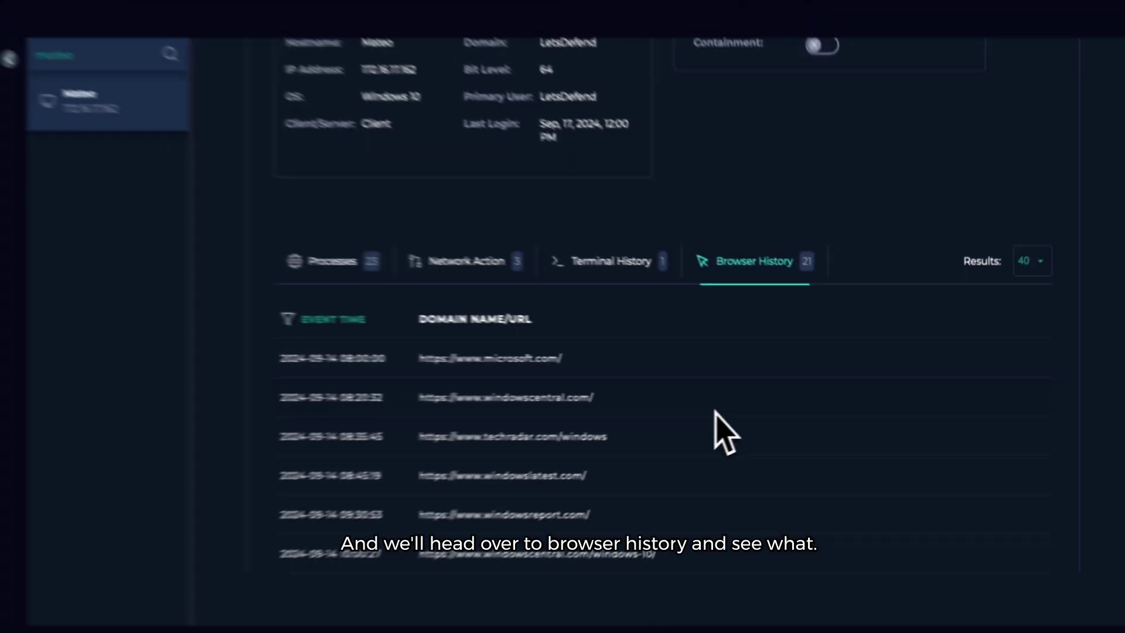
scroll(748, 409, "down", 5)
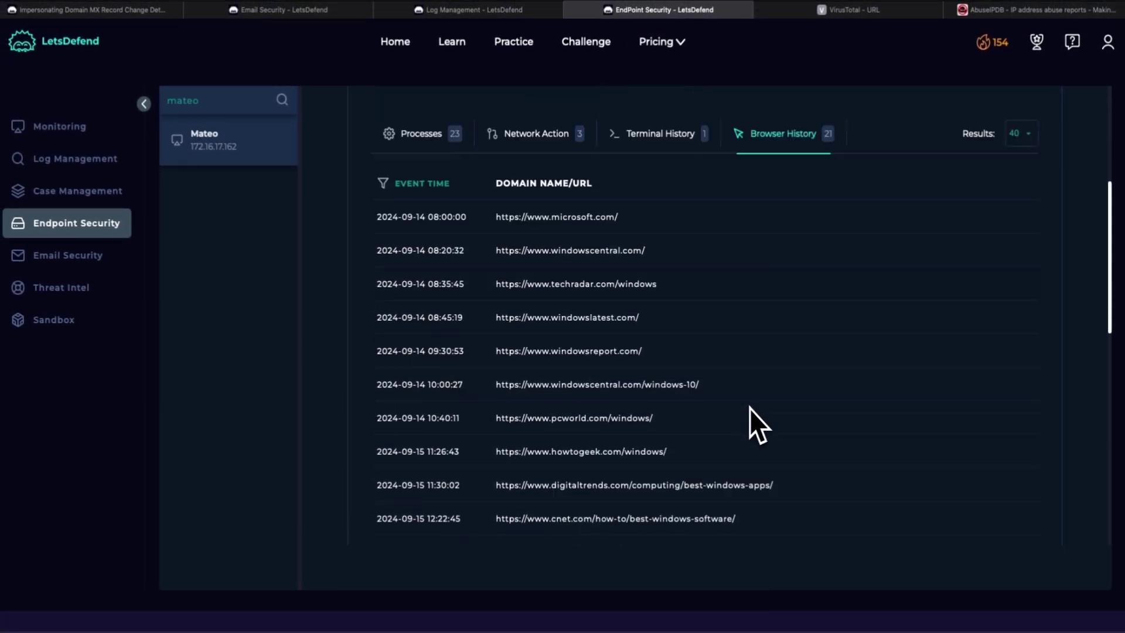
scroll(750, 409, "down", 2)
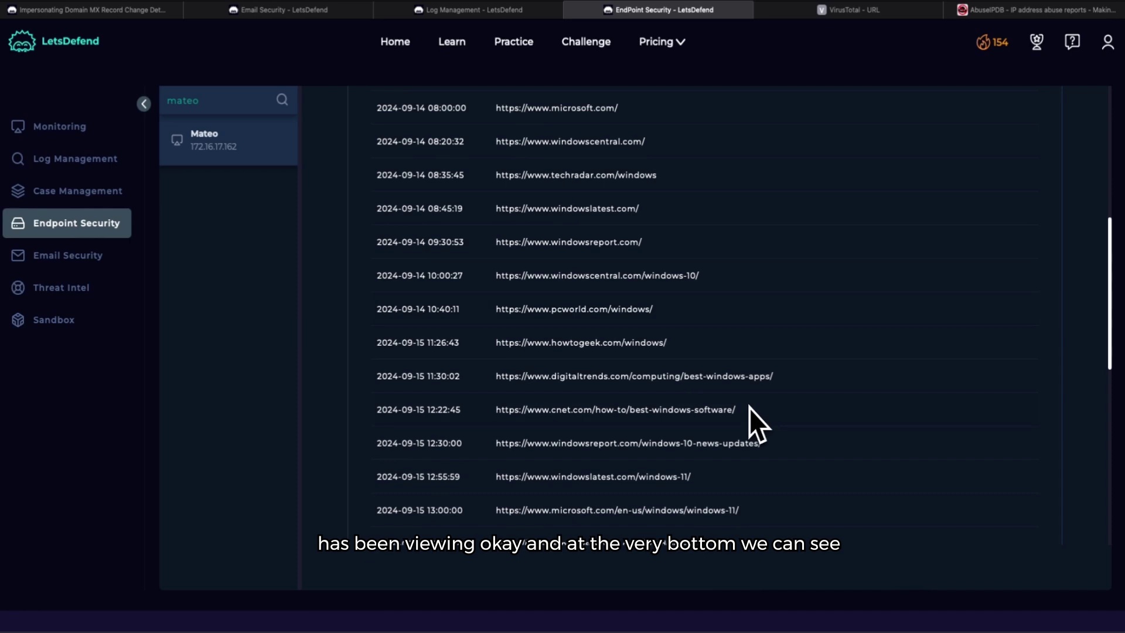
scroll(750, 408, "down", 2)
scroll(750, 408, "down", 4)
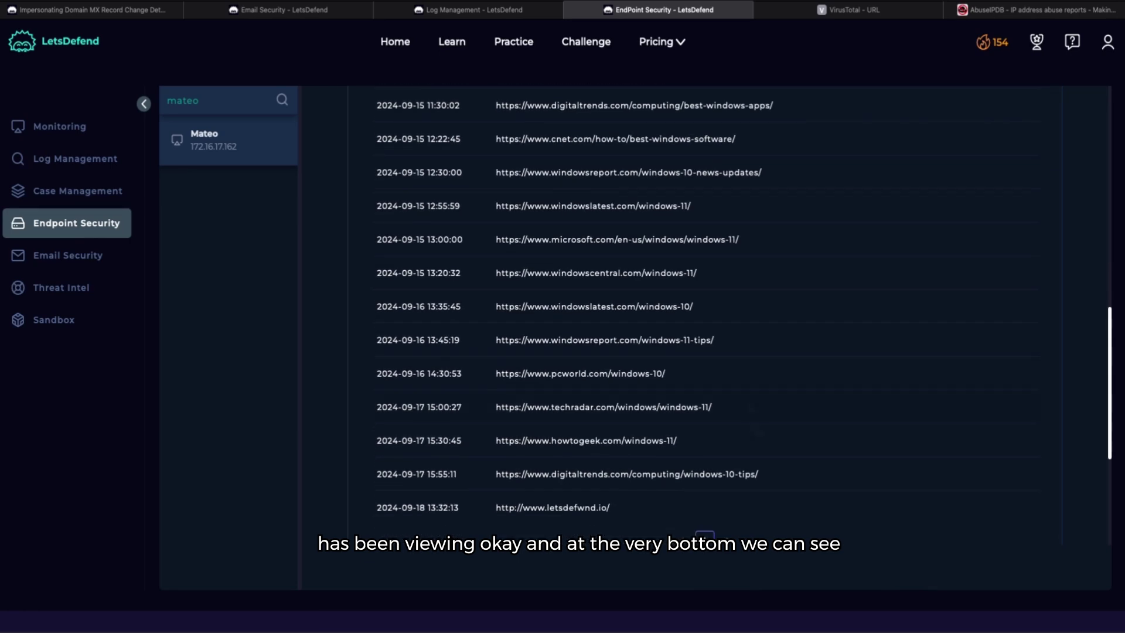
scroll(749, 408, "down", 1)
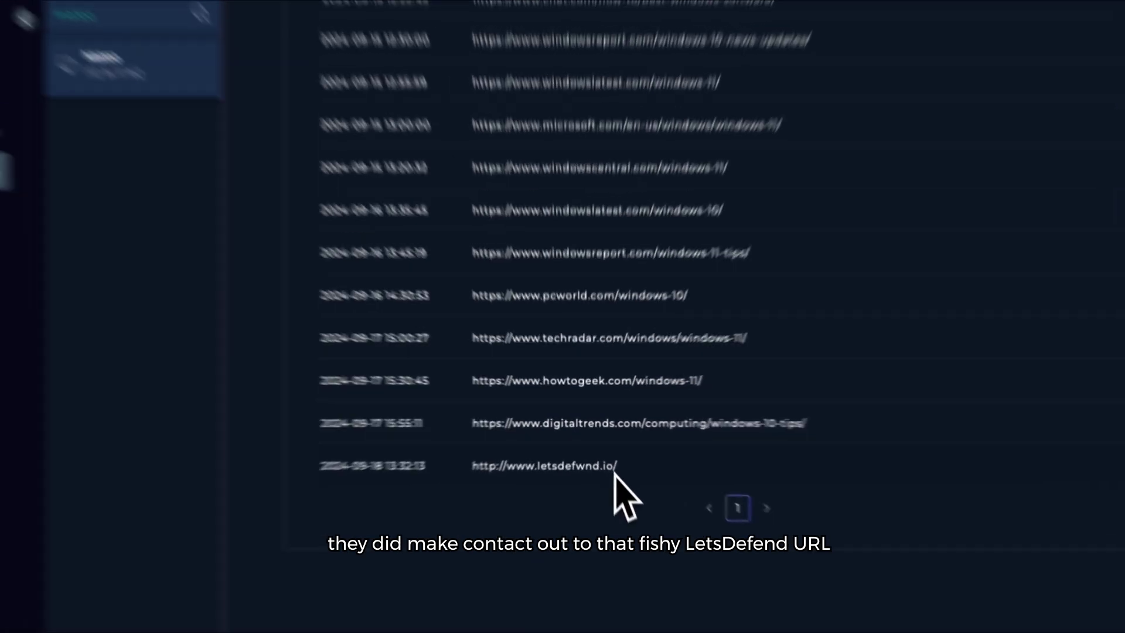
left_click_drag(609, 456, 494, 456)
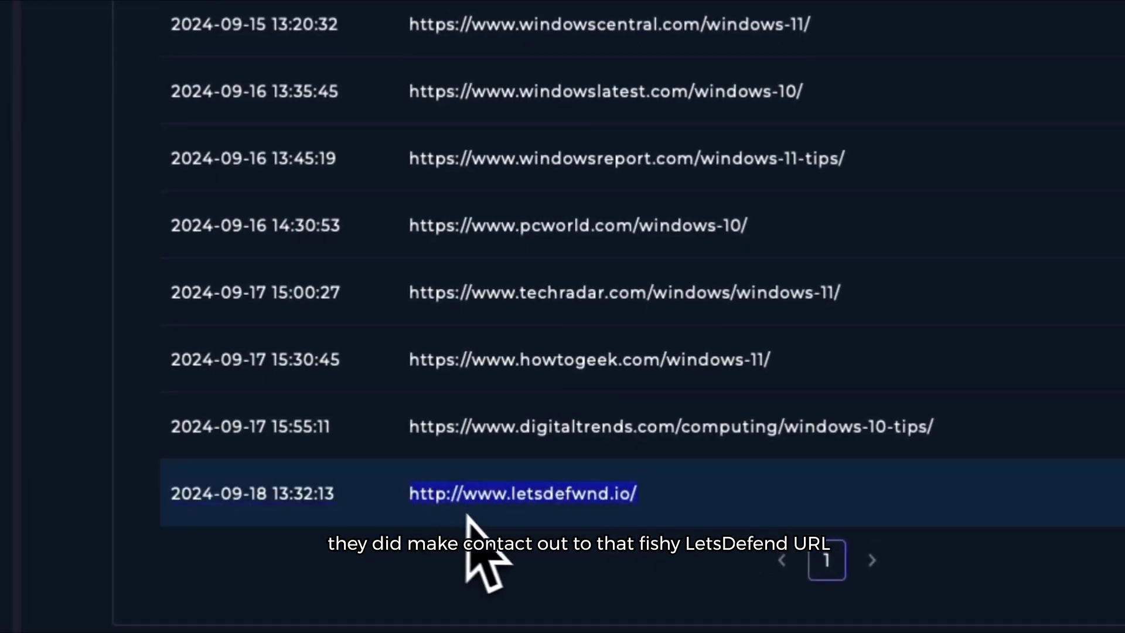
left_click(498, 571)
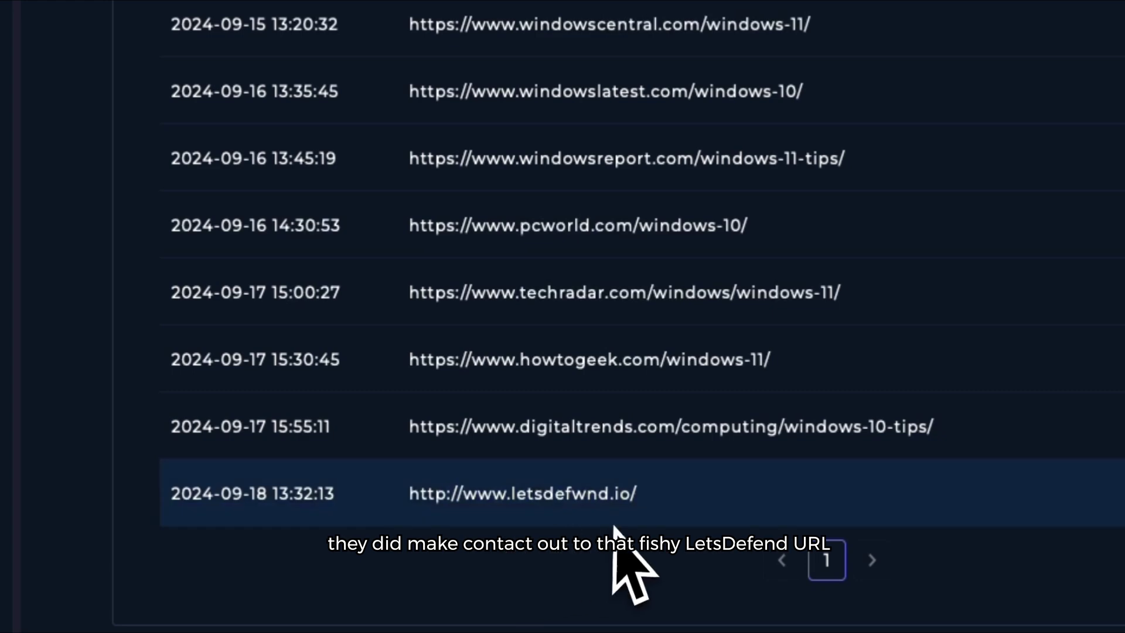
scroll(532, 535, "up", 10)
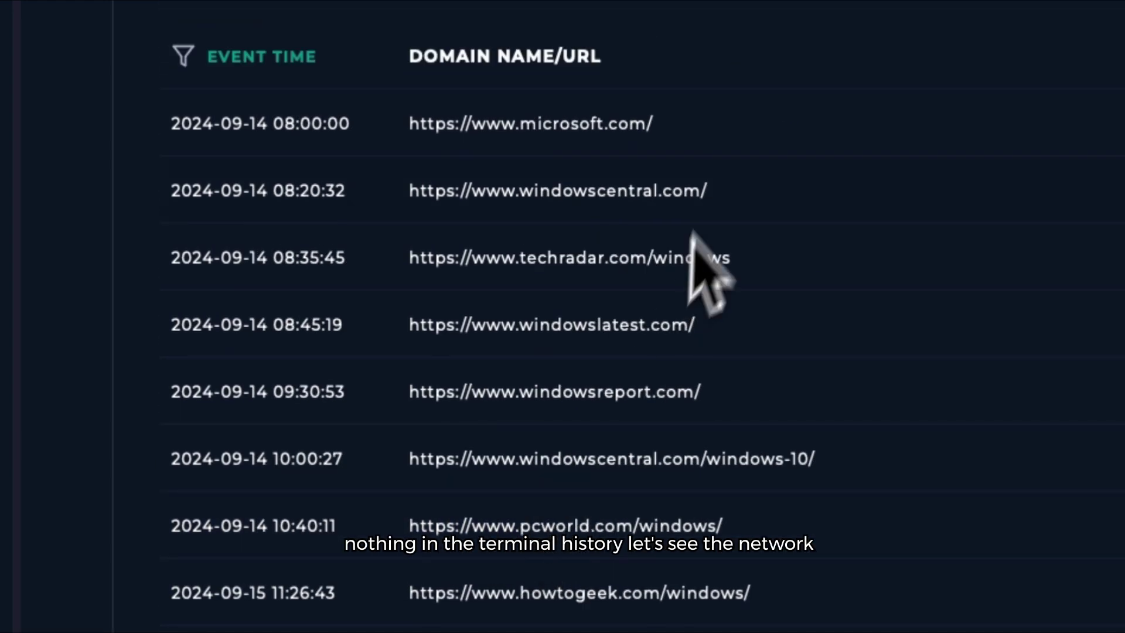
Step: Check terminal history, then select 23.44.17.219 in the network connections
left_click(706, 234)
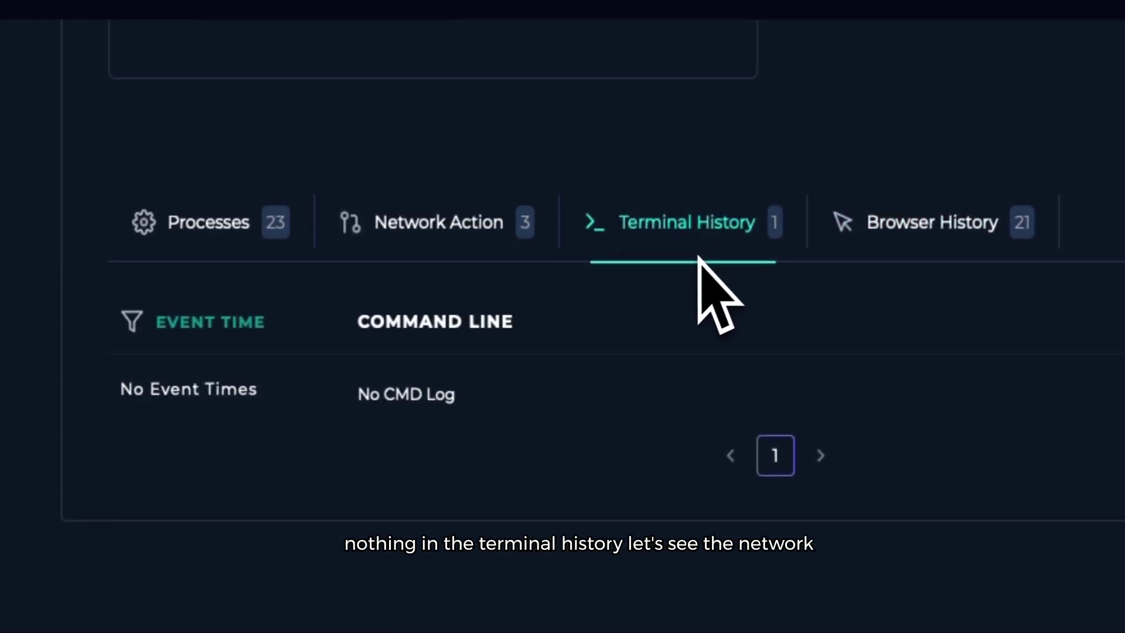
left_click(431, 233)
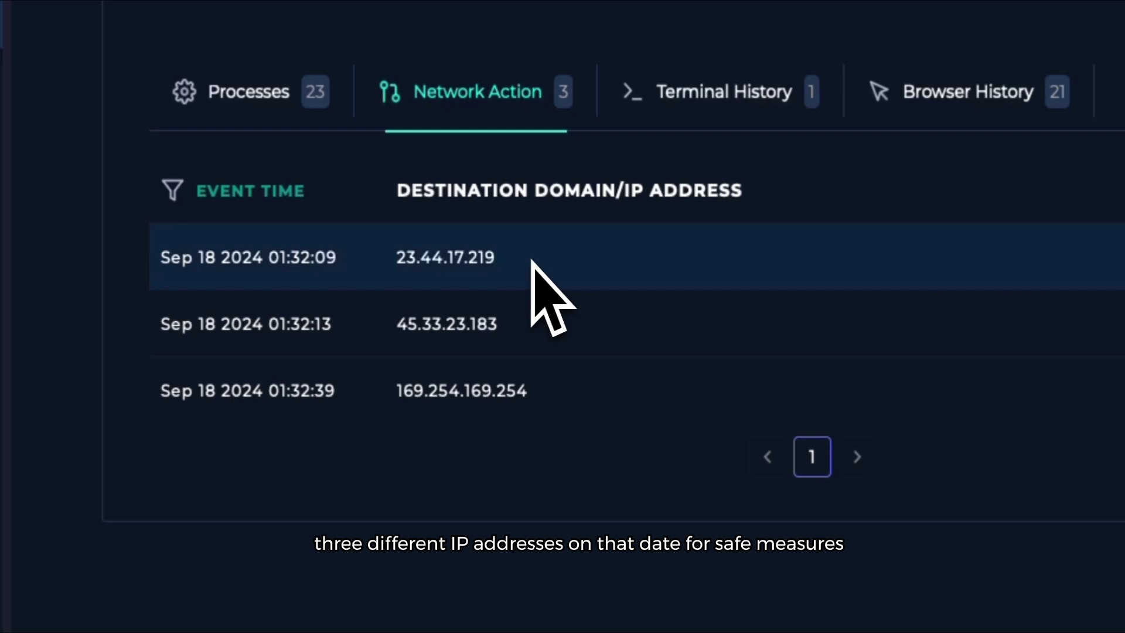
left_click_drag(531, 260, 402, 258)
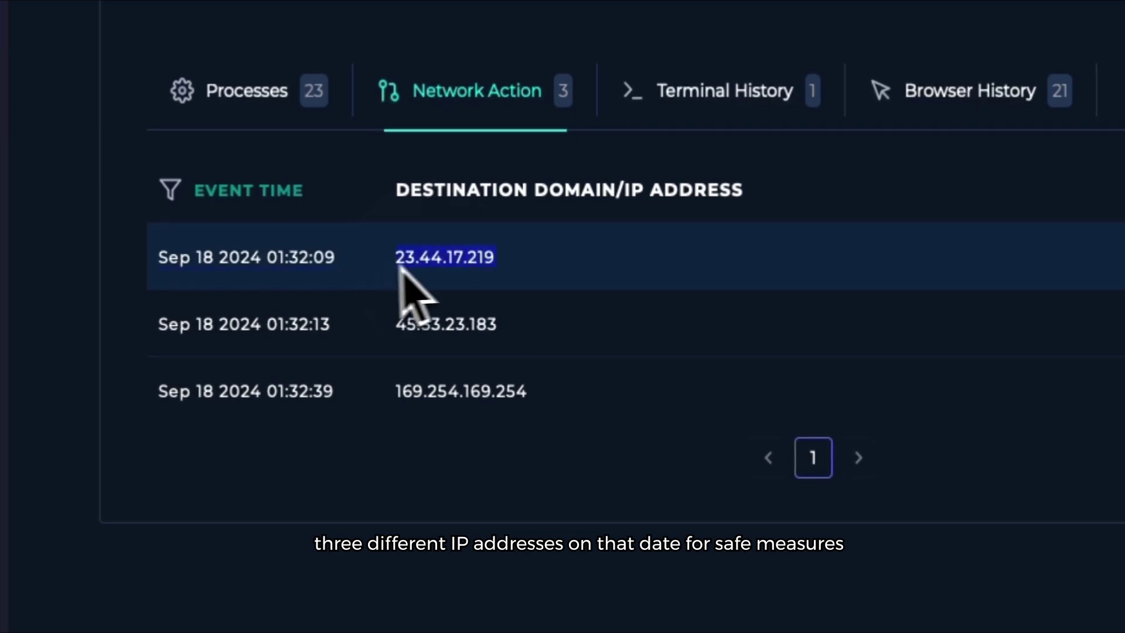
right_click(486, 359)
Step: Look up 23.44.17.219 on VirusTotal, which scores 0/94
left_click(486, 359)
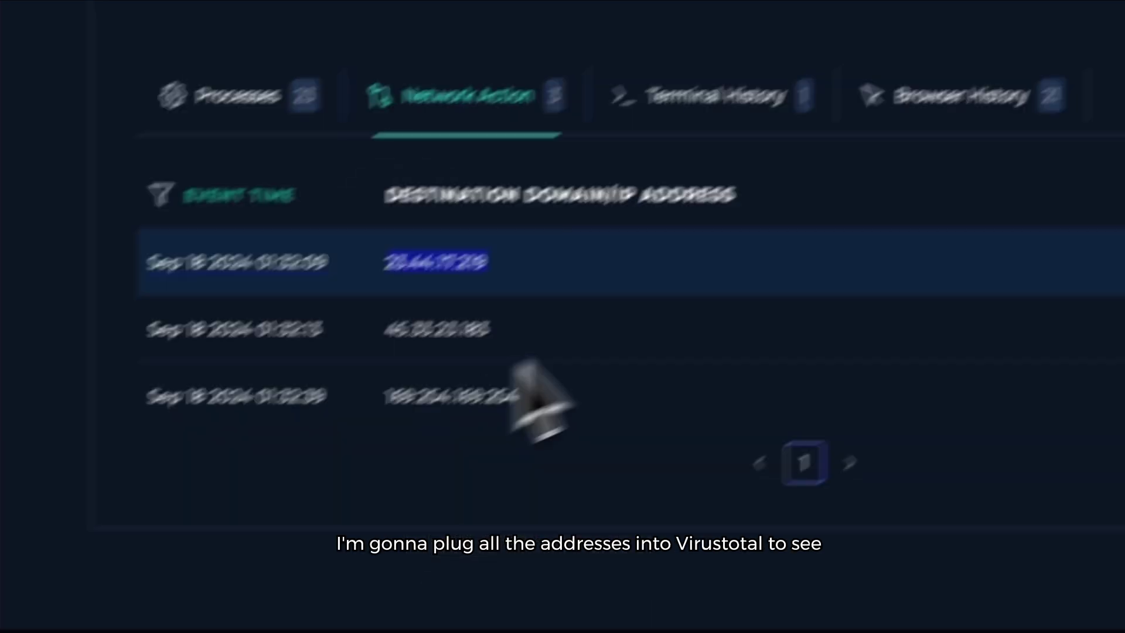
left_click(654, 31)
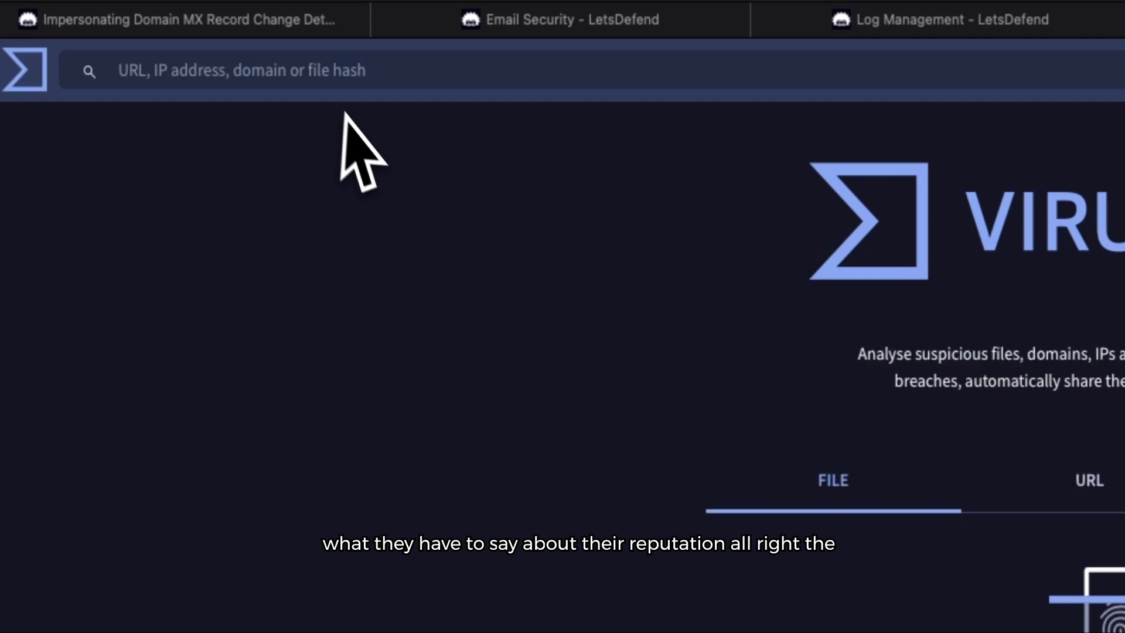
left_click(334, 82)
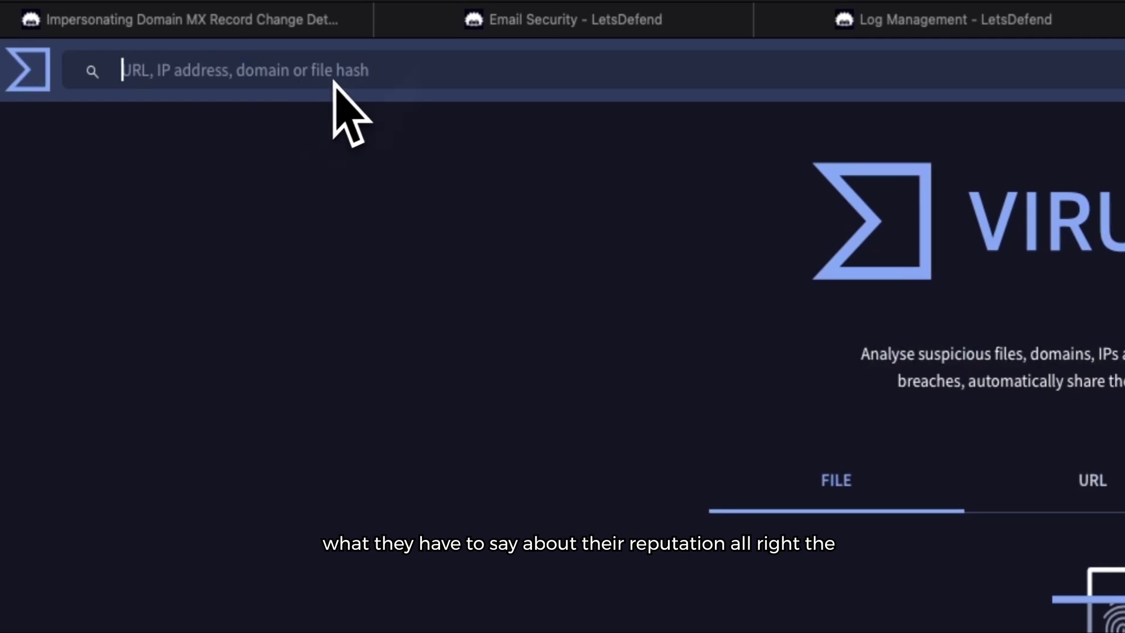
right_click(347, 69)
left_click(378, 145)
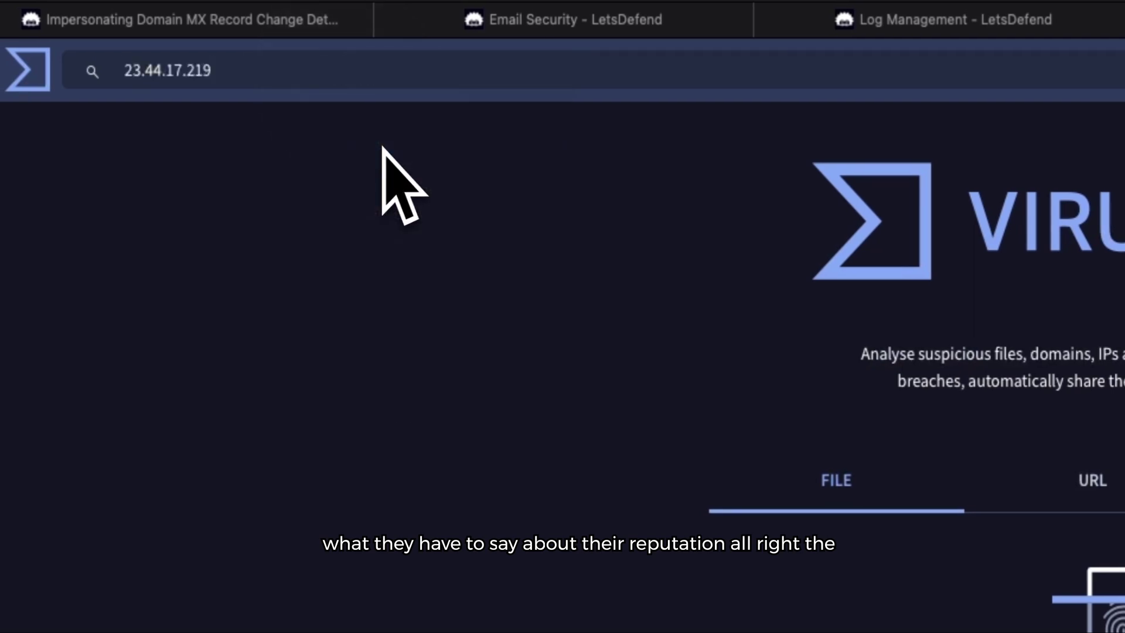
key("Return")
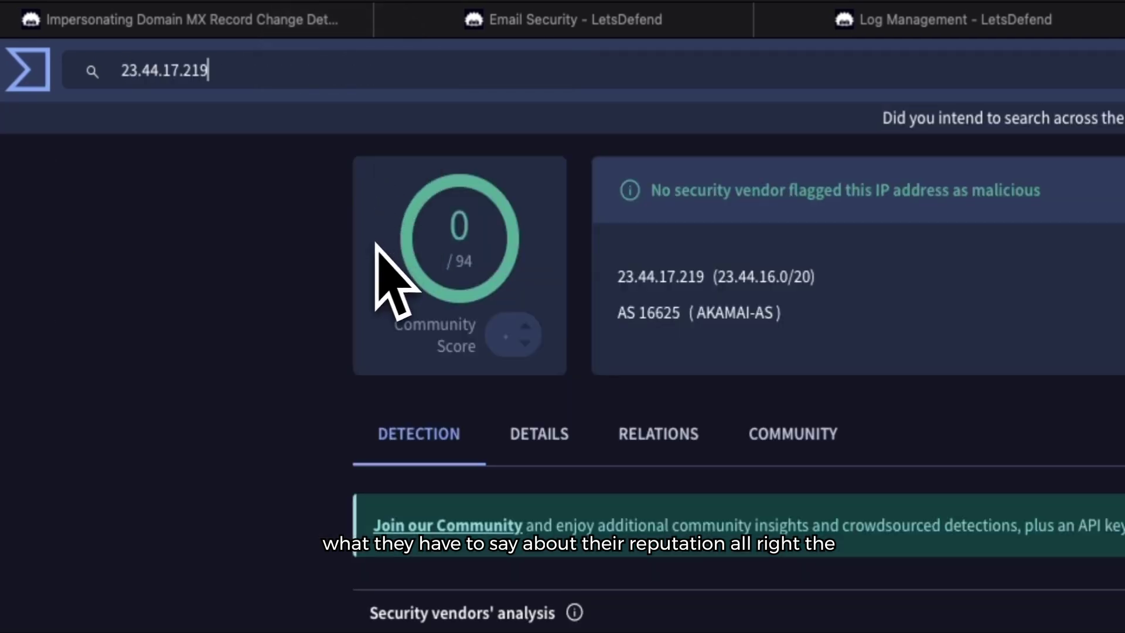
left_click(29, 67)
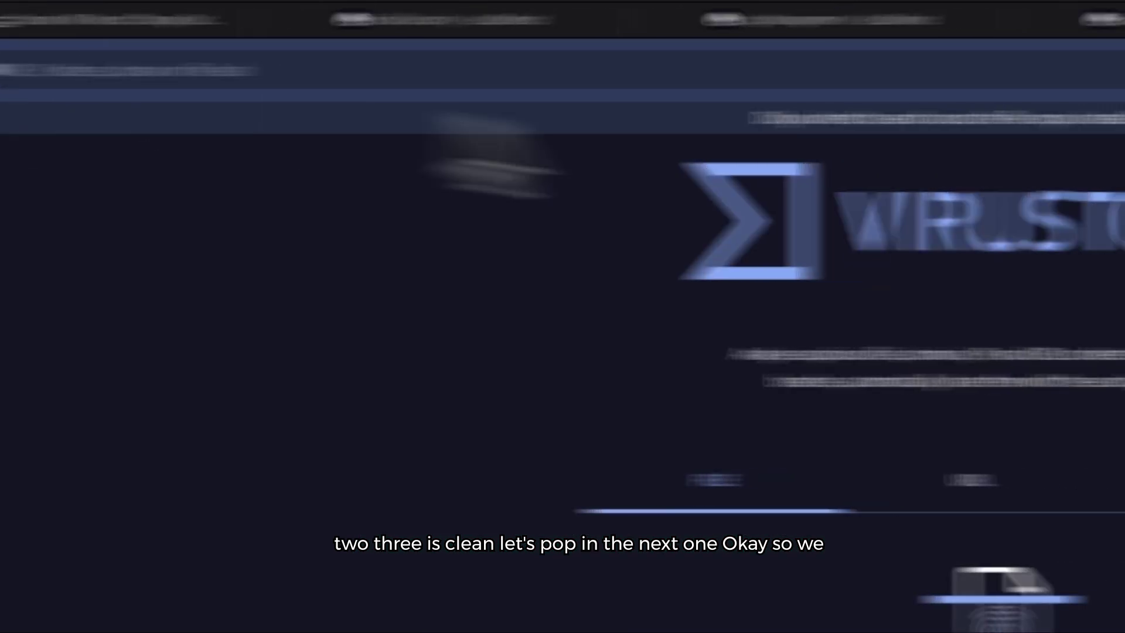
Step: Copy 45.33.23.183 from the network connections and look it up on VirusTotal
left_click(509, 26)
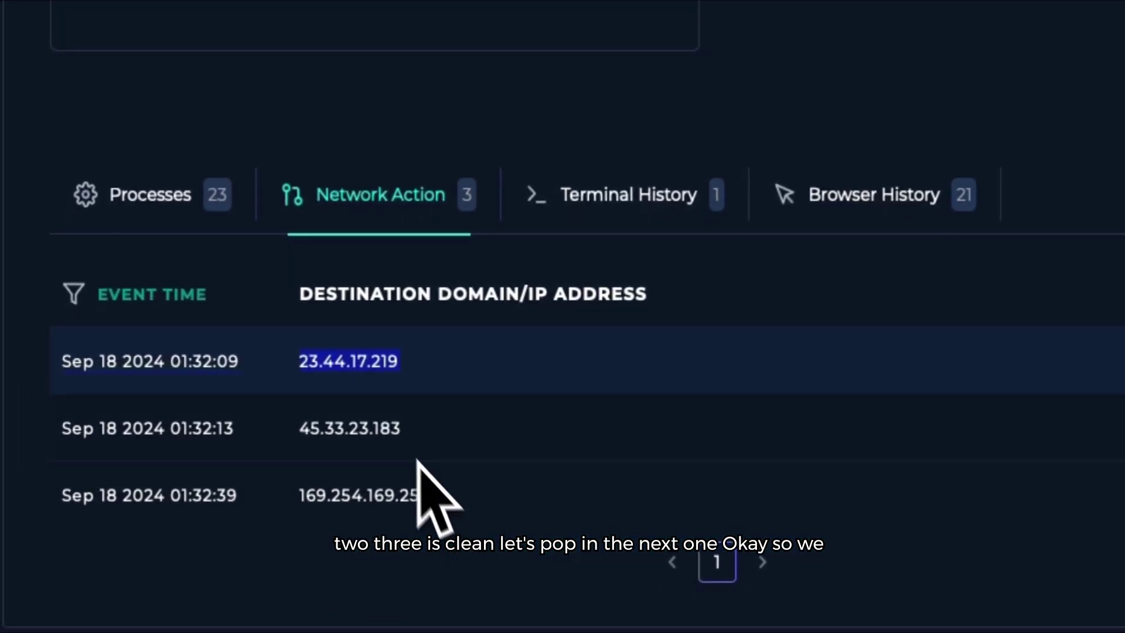
double_click(310, 431)
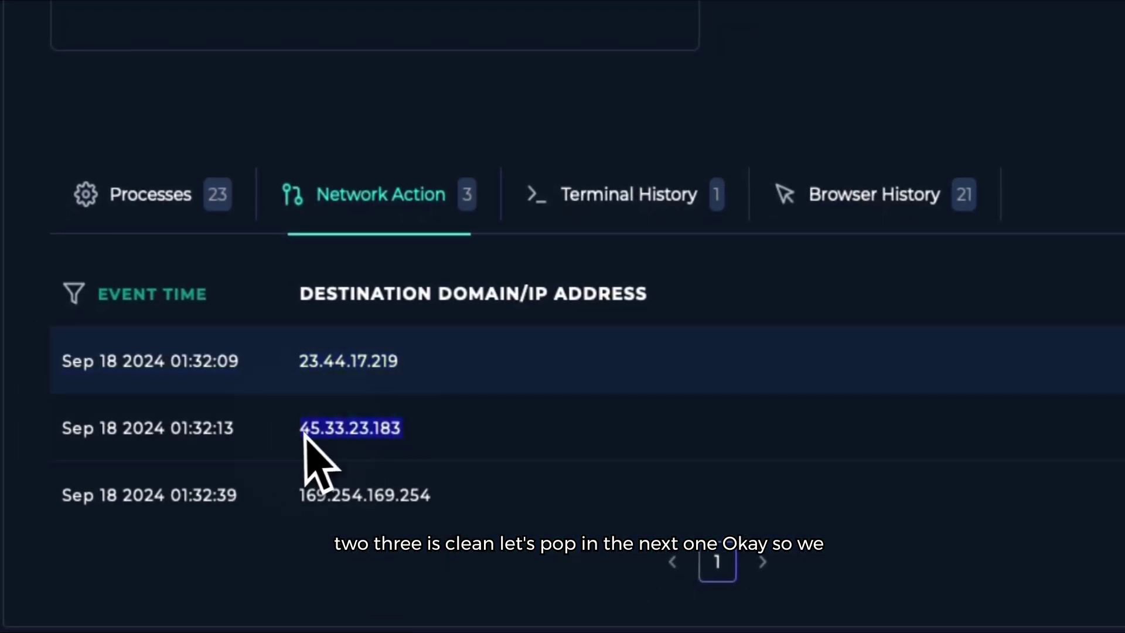
right_click(311, 431)
left_click(442, 537)
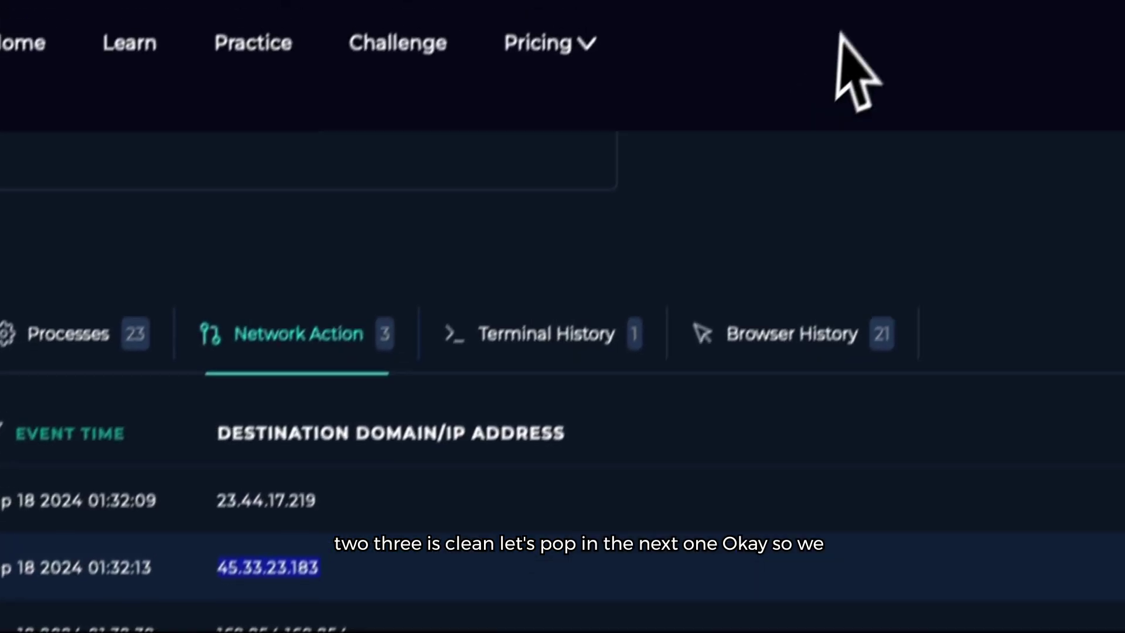
left_click(854, 24)
left_click(170, 88)
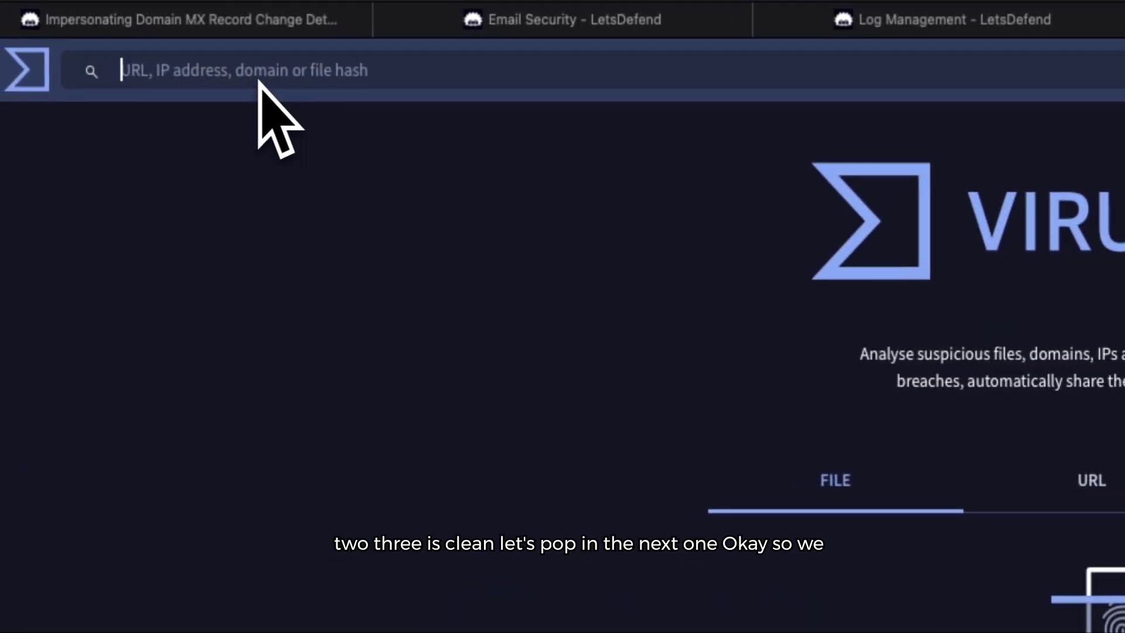
key("ctrl+v")
key("Return")
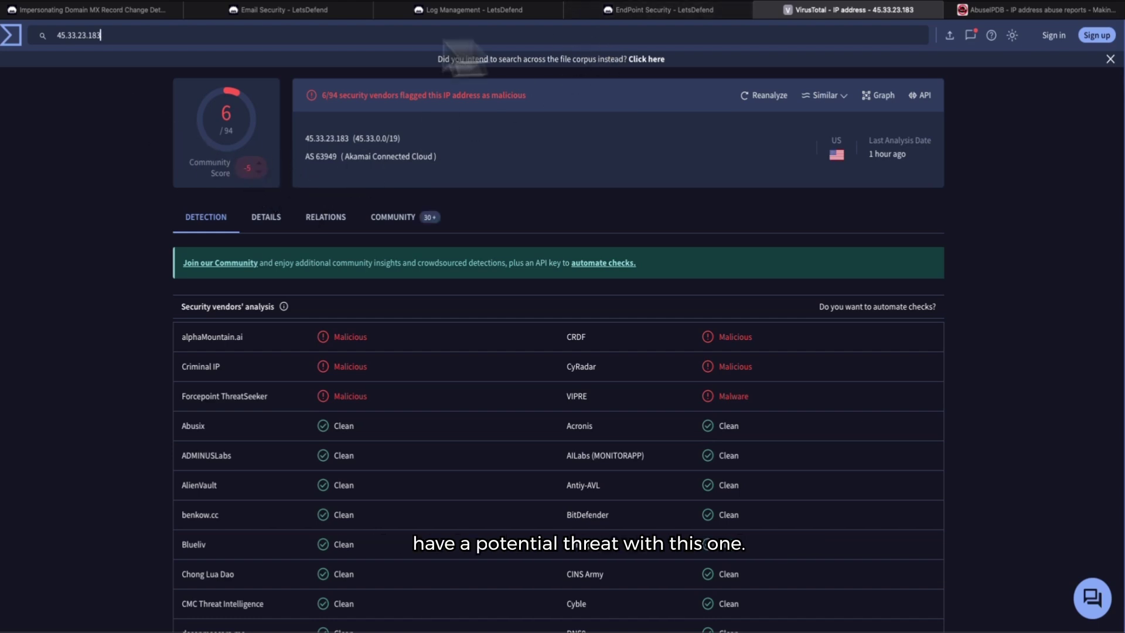
left_click(8, 37)
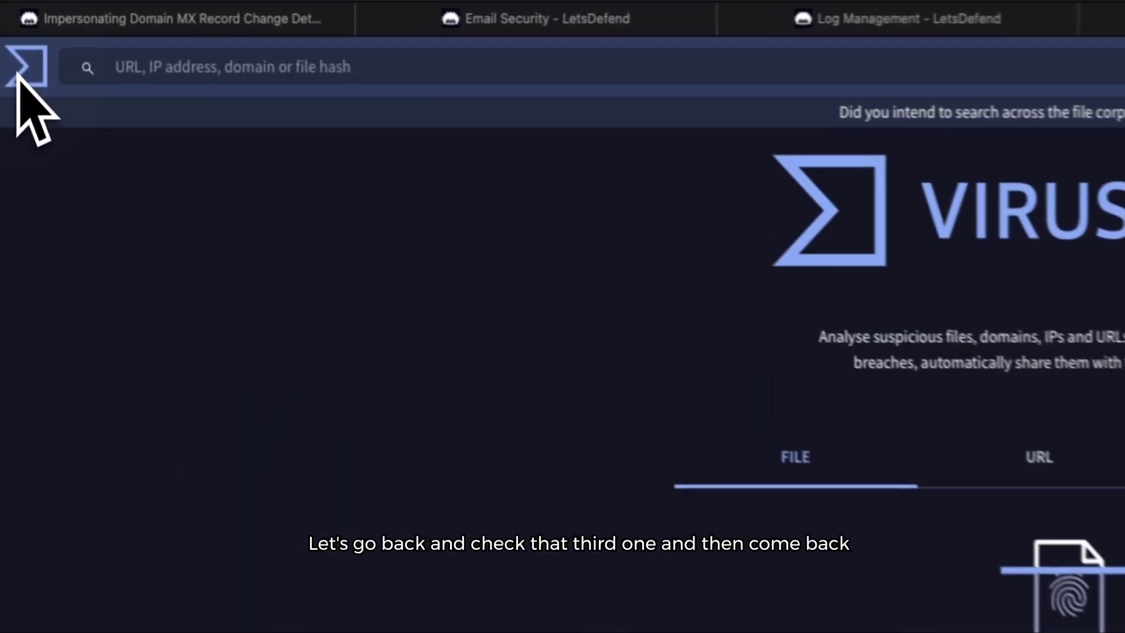
Step: Look up 169.254.169.254 on VirusTotal, also scoring 0/94
left_click(997, 7)
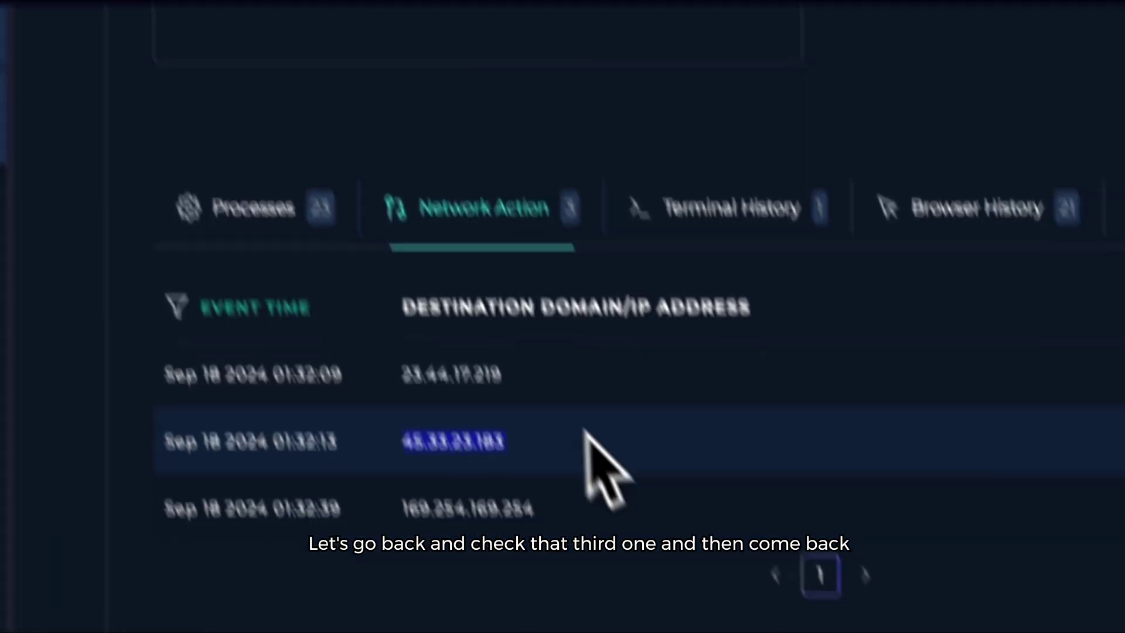
left_click_drag(494, 402, 353, 400)
right_click(382, 387)
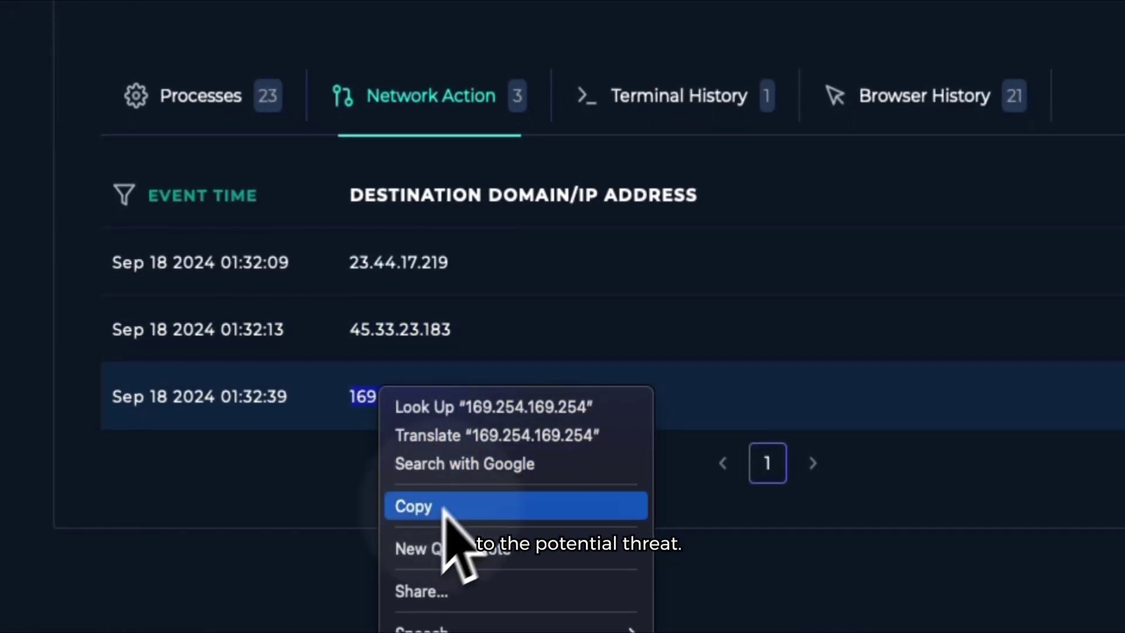
left_click(510, 507)
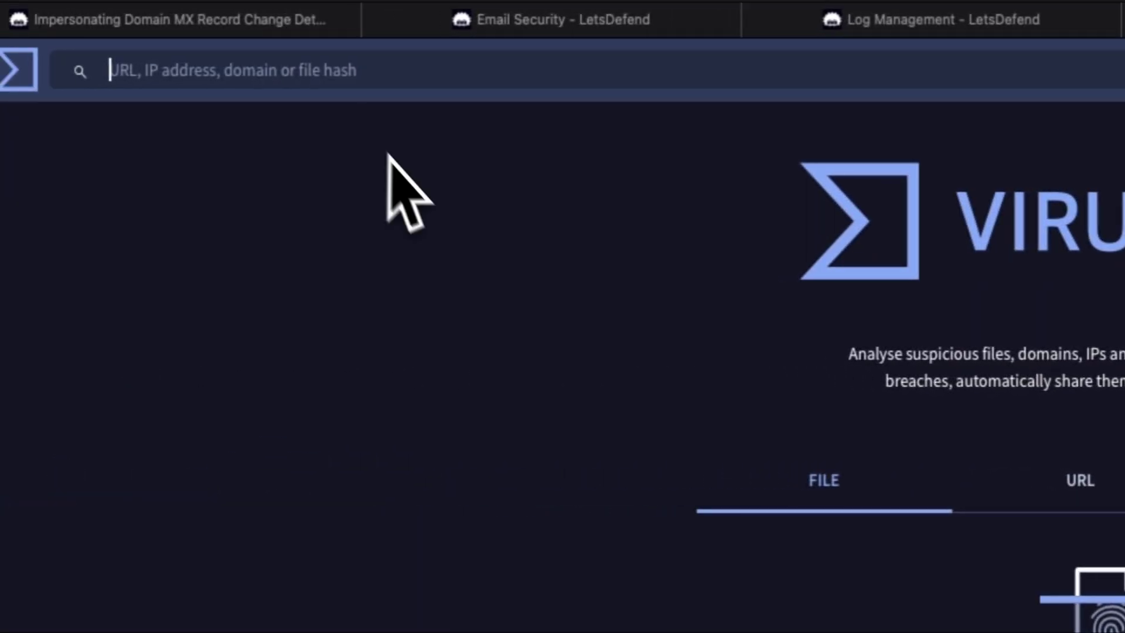
key("ctrl+v")
key("Return")
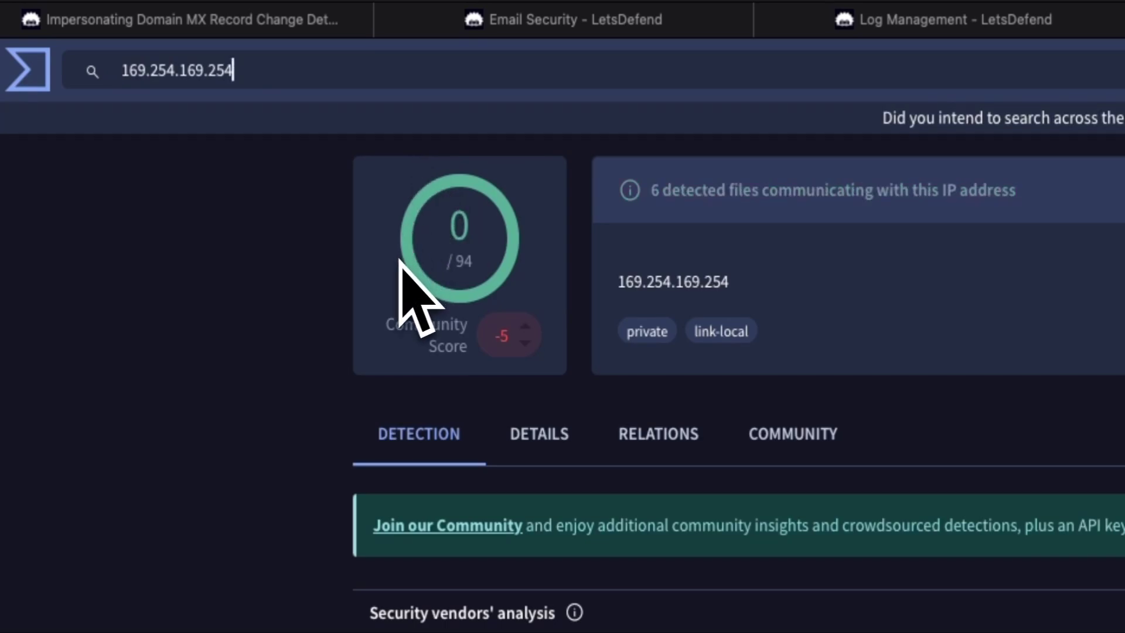
left_click(36, 88)
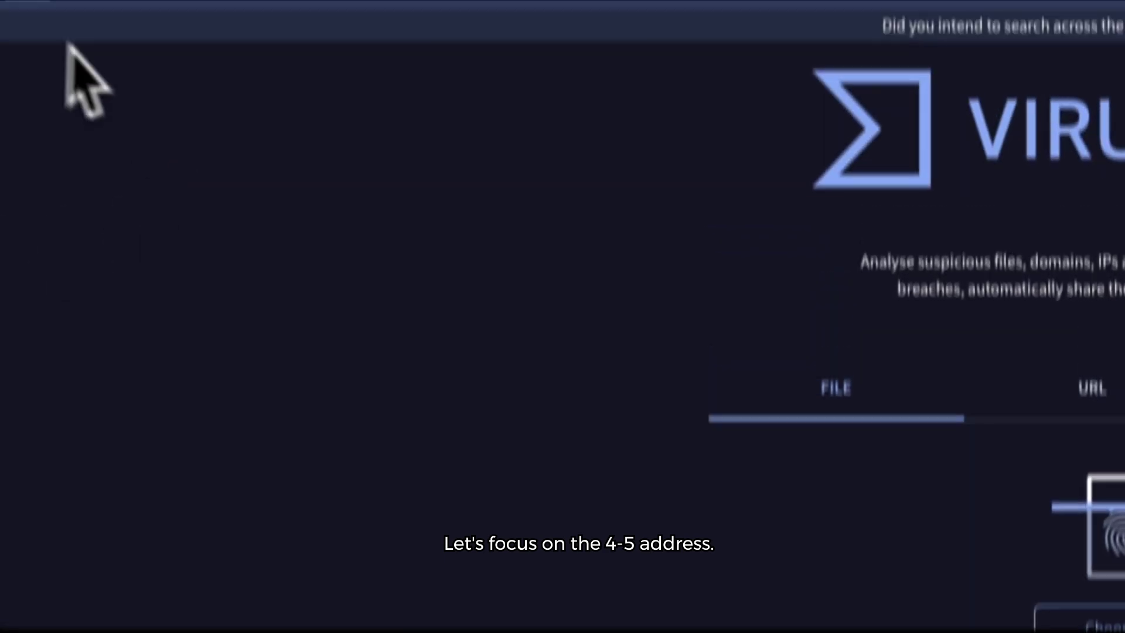
Step: Reopen the VirusTotal report for 45.33.23.183, flagged malicious by 6/94 vendors
left_click(720, 35)
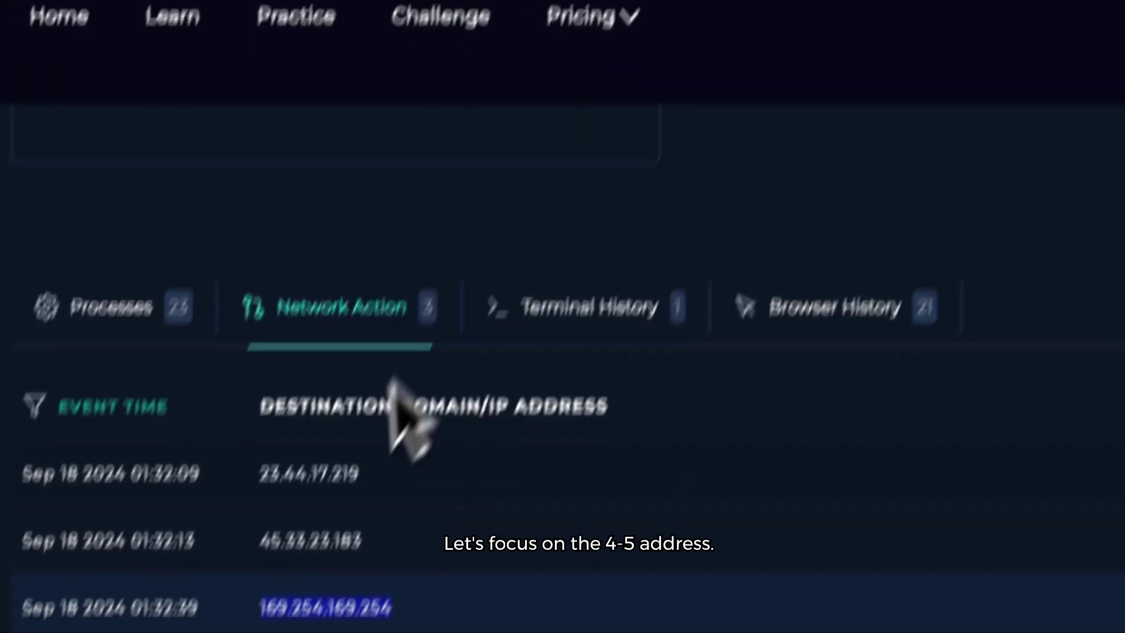
left_click_drag(365, 541, 263, 549)
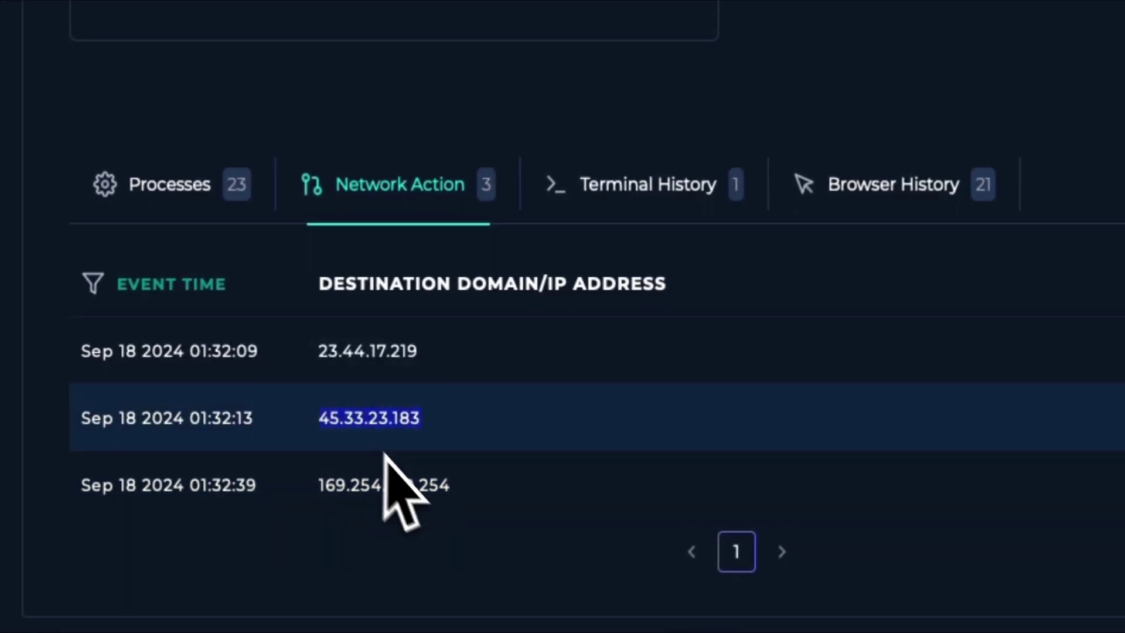
right_click(361, 417)
left_click(371, 531)
left_click(1031, 3)
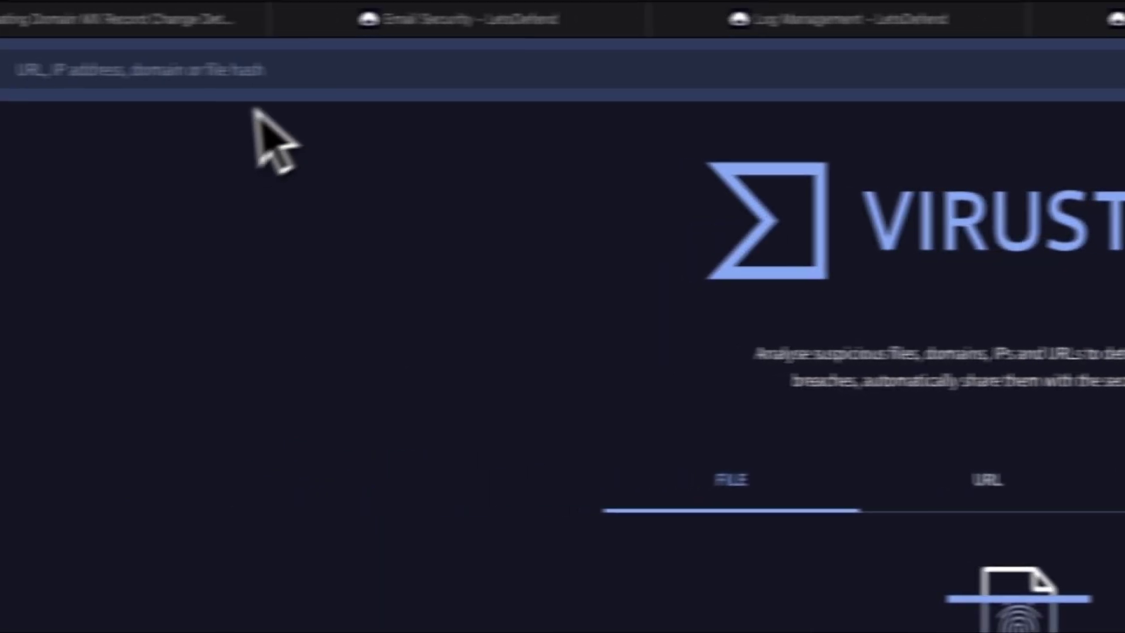
key("ctrl+v")
key("Return")
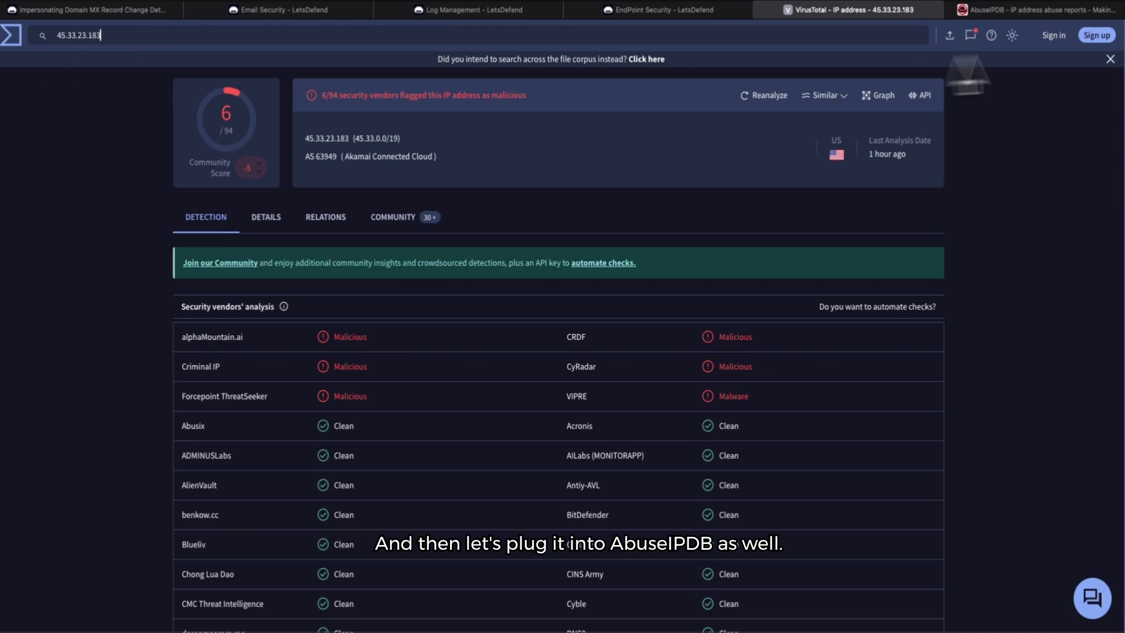
left_click(1043, 10)
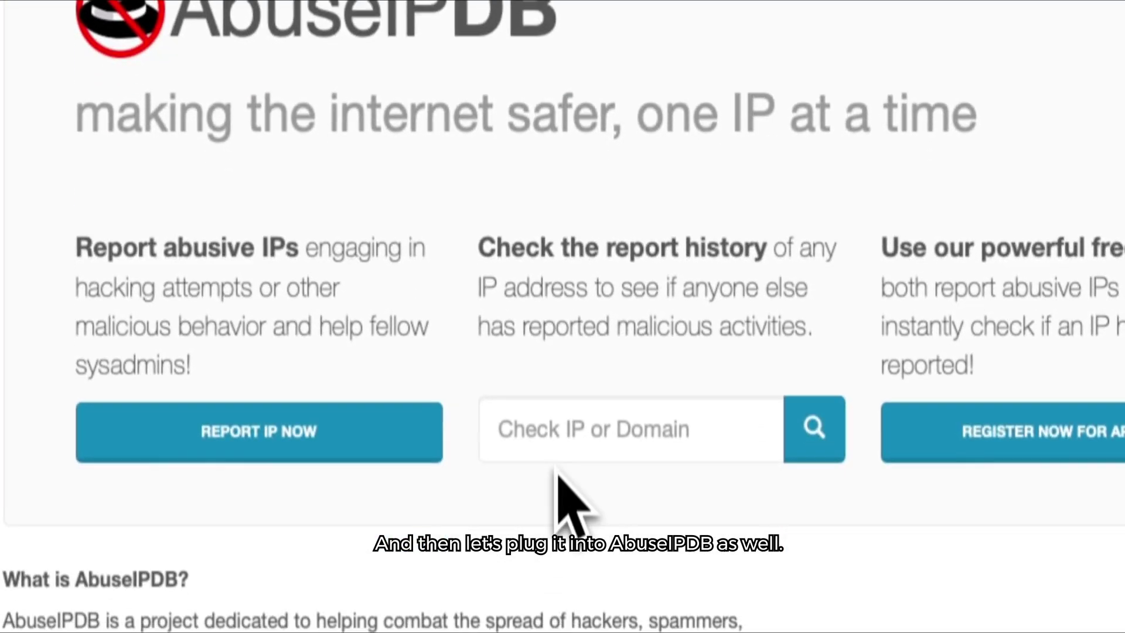
Step: Check 45.33.23.183 in AbuseIPDB: 80 reports, 0% abuse confidence, Linode ISP
left_click(558, 460)
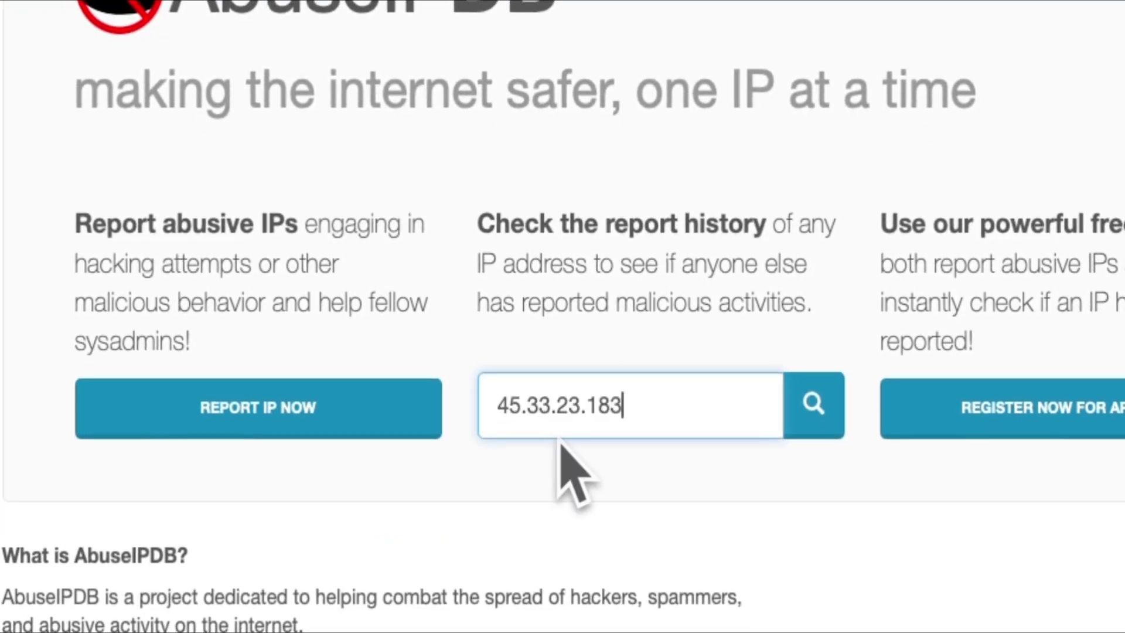
key("Return")
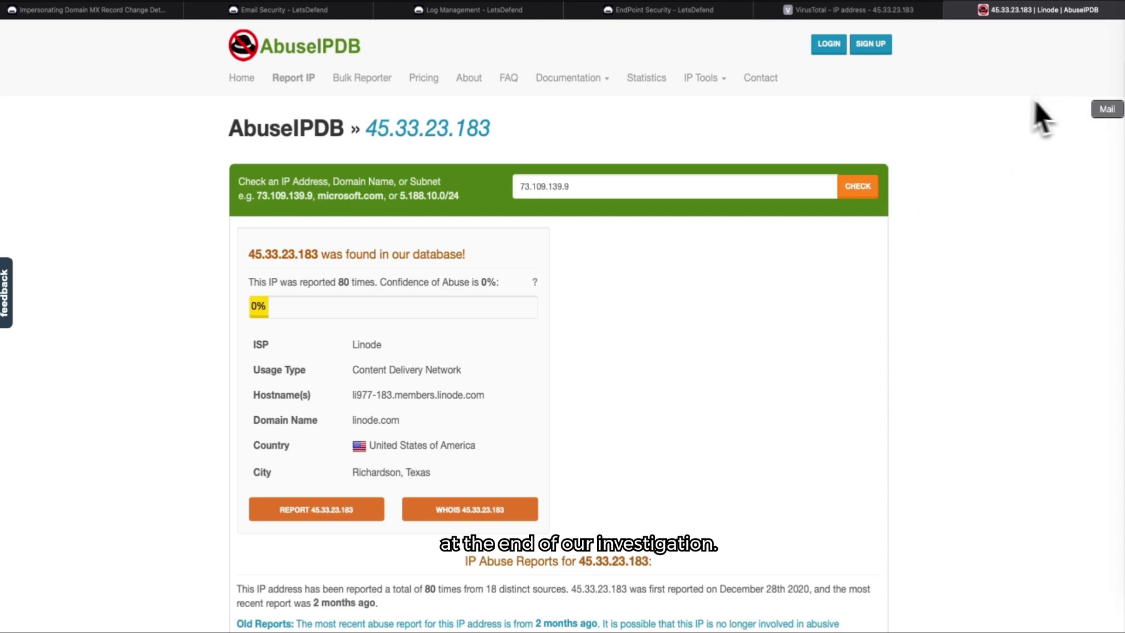
Step: Contain host 172.16.17.162 from Endpoint Security, confirming the change
left_click(911, 12)
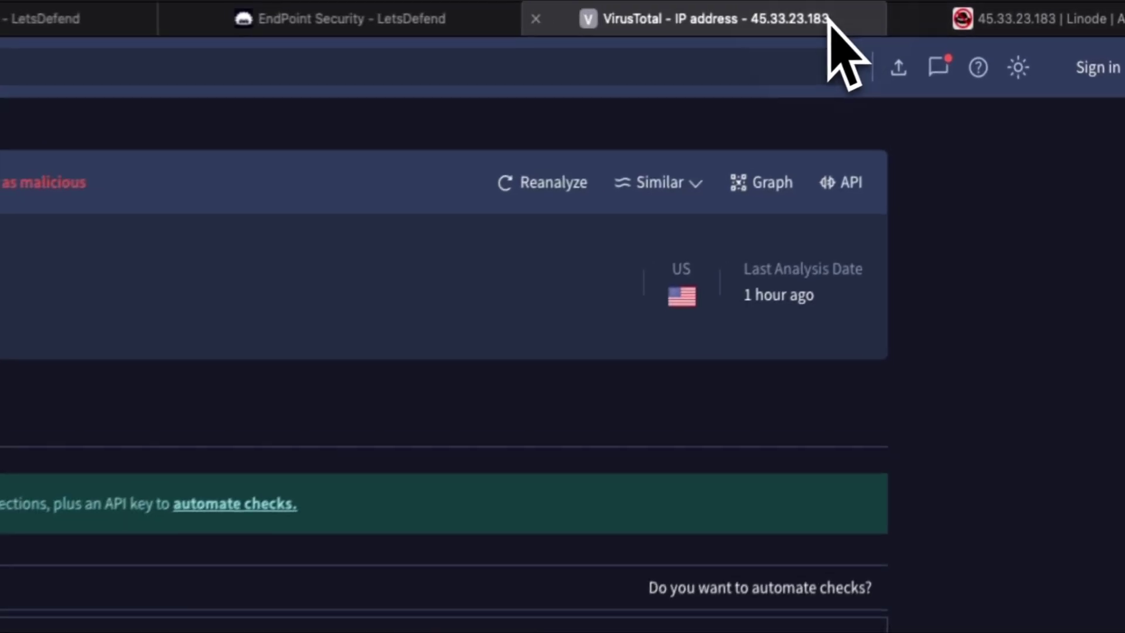
left_click(424, 33)
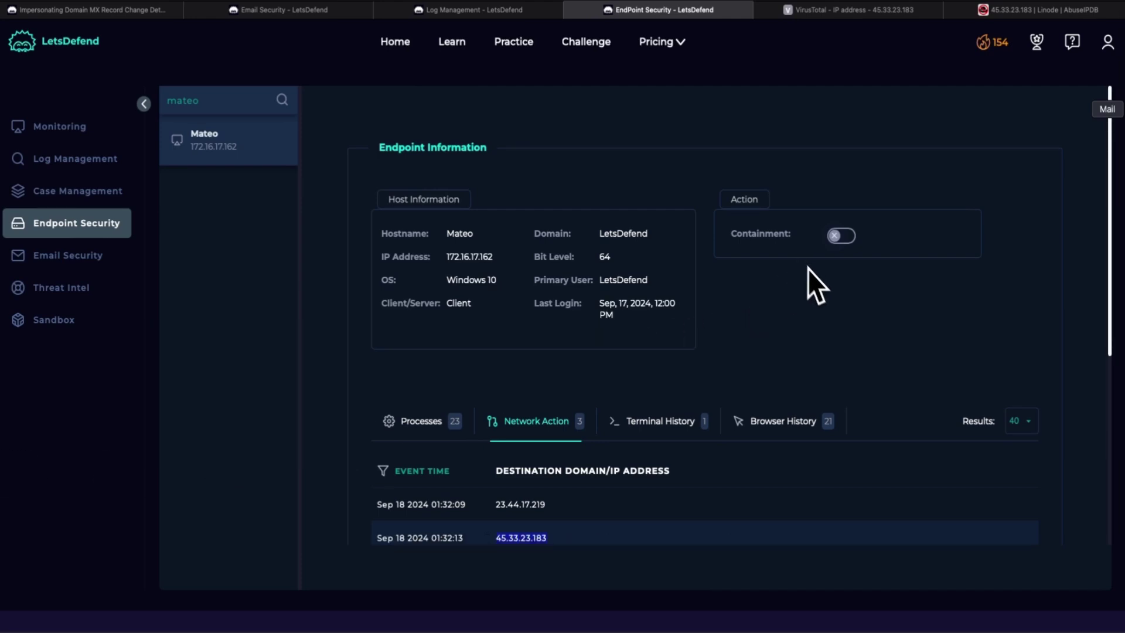
left_click(841, 236)
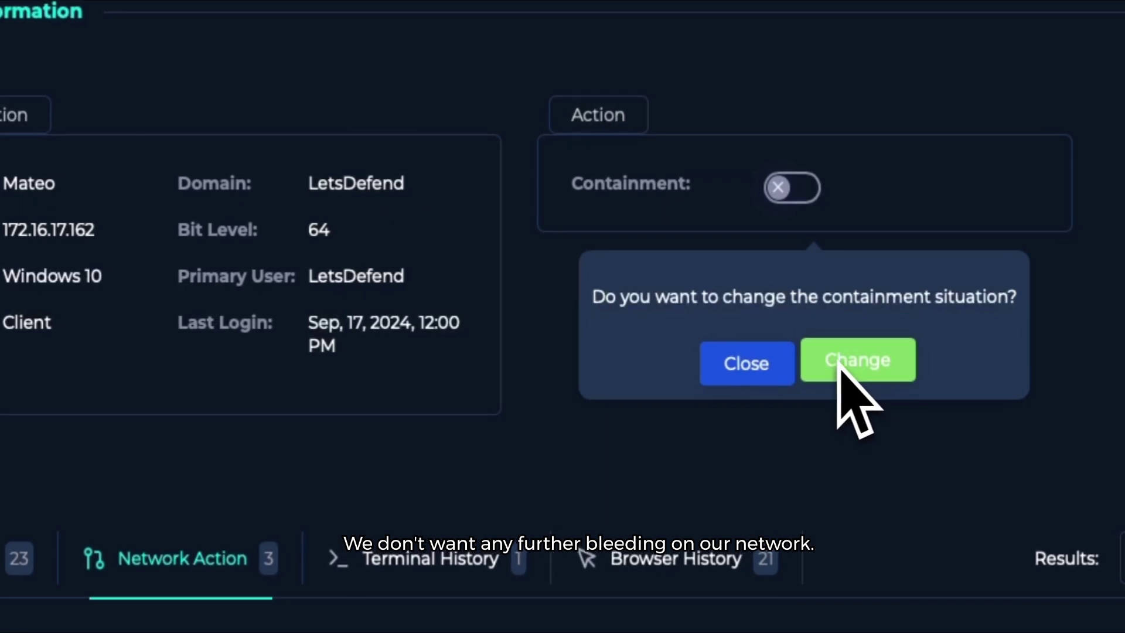
left_click(838, 372)
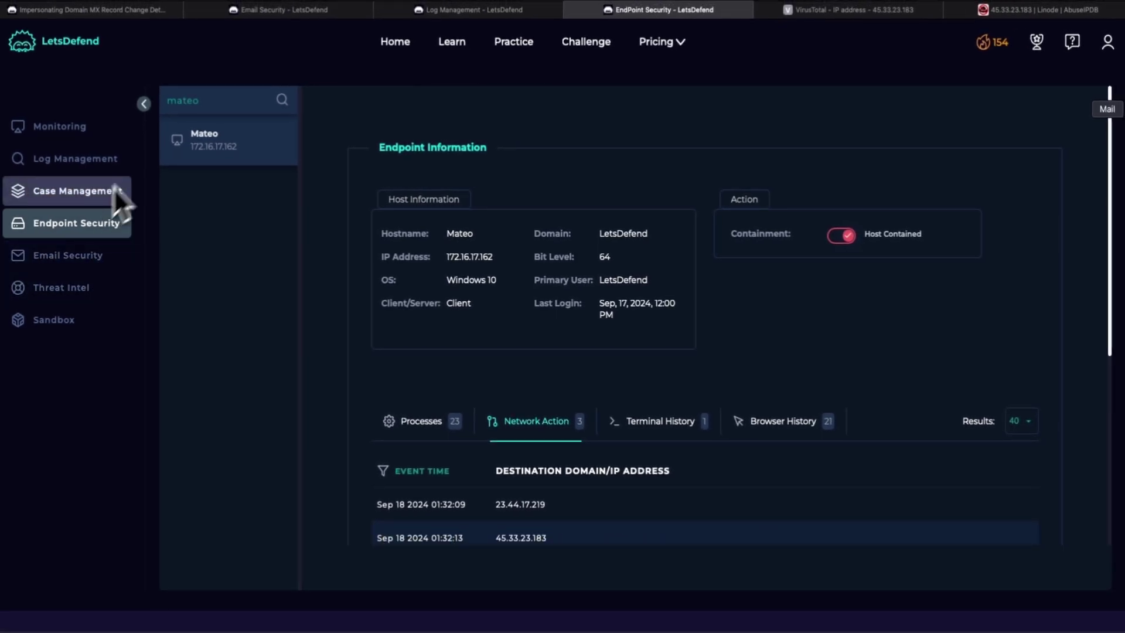
Step: Restart the SOC326 playbook, answer Yes to attachments/URLs, and mark the URL Malicious
left_click(164, 12)
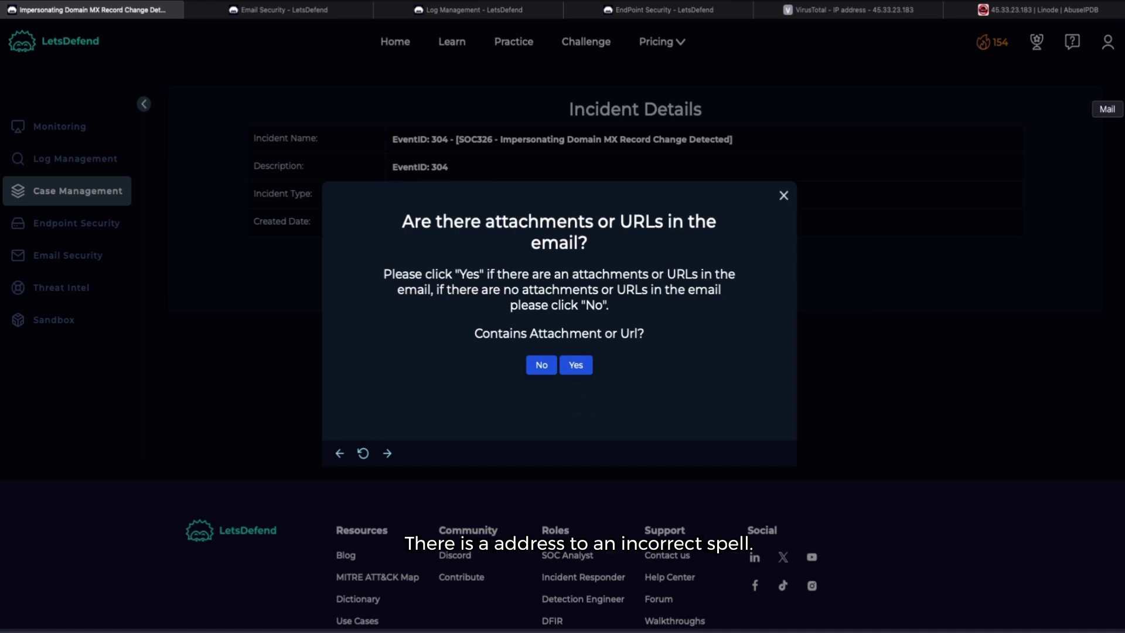
left_click(577, 368)
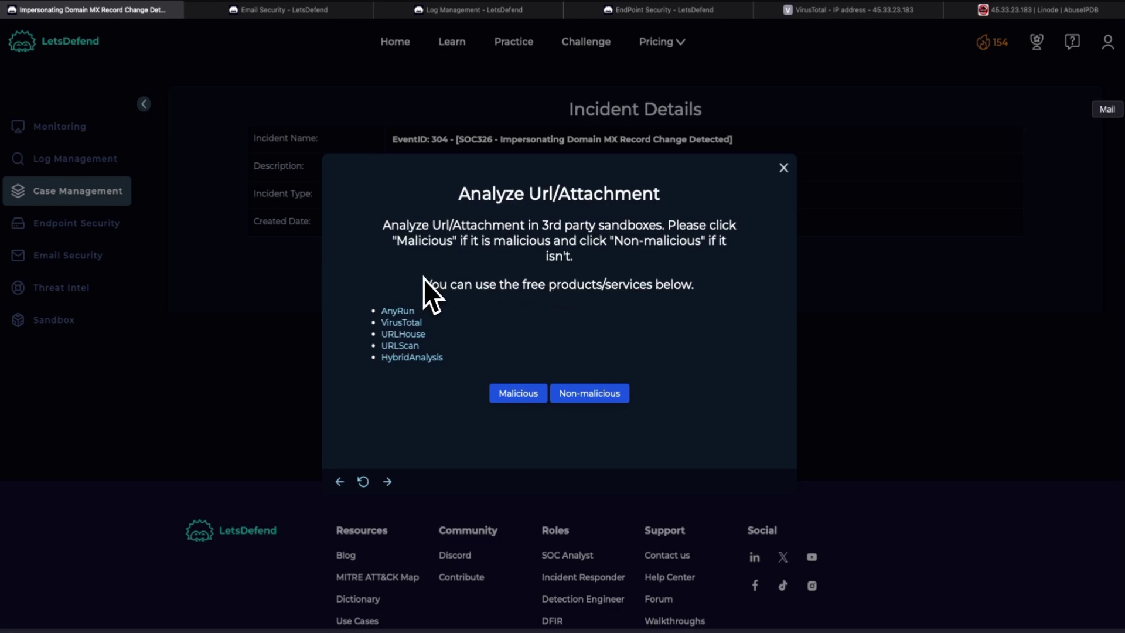
left_click(339, 482)
left_click(339, 482)
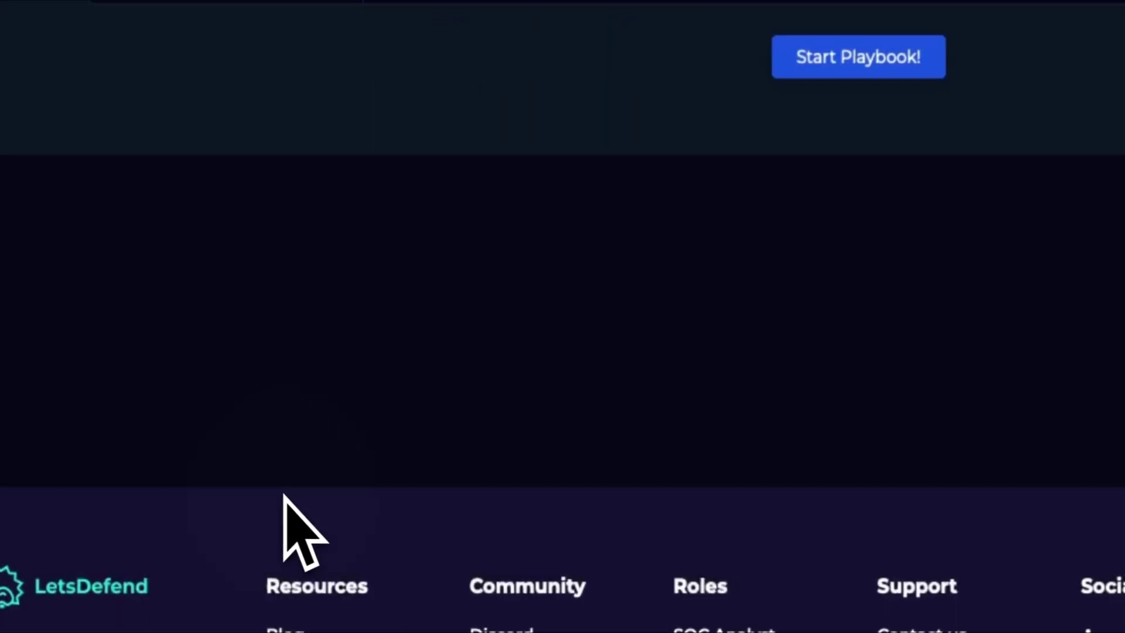
left_click(858, 57)
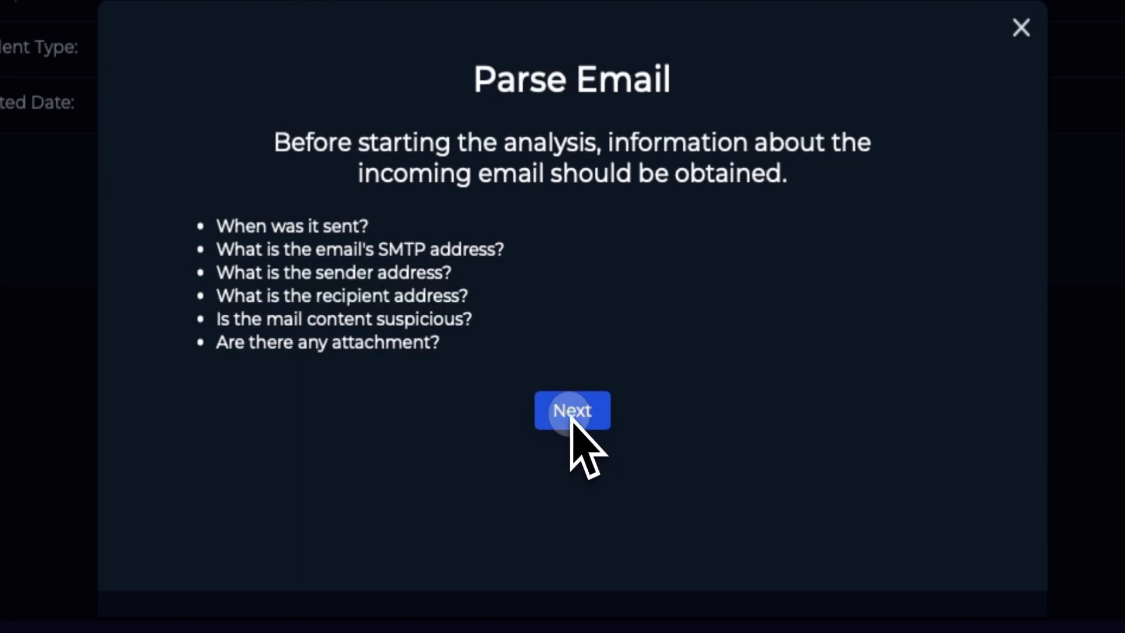
left_click(571, 411)
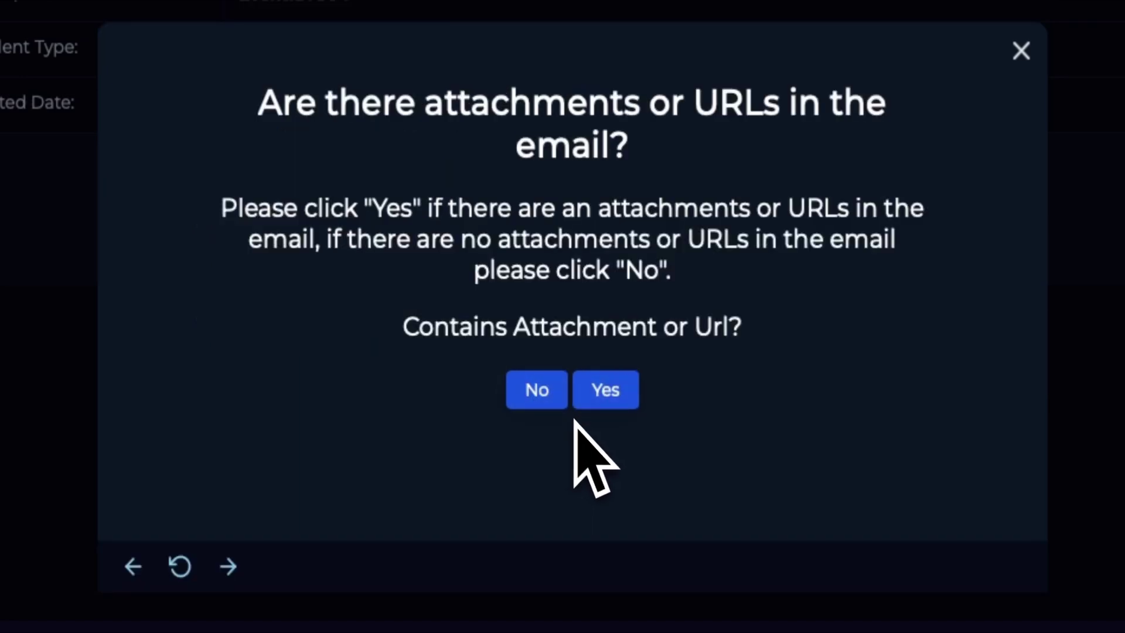
left_click(612, 400)
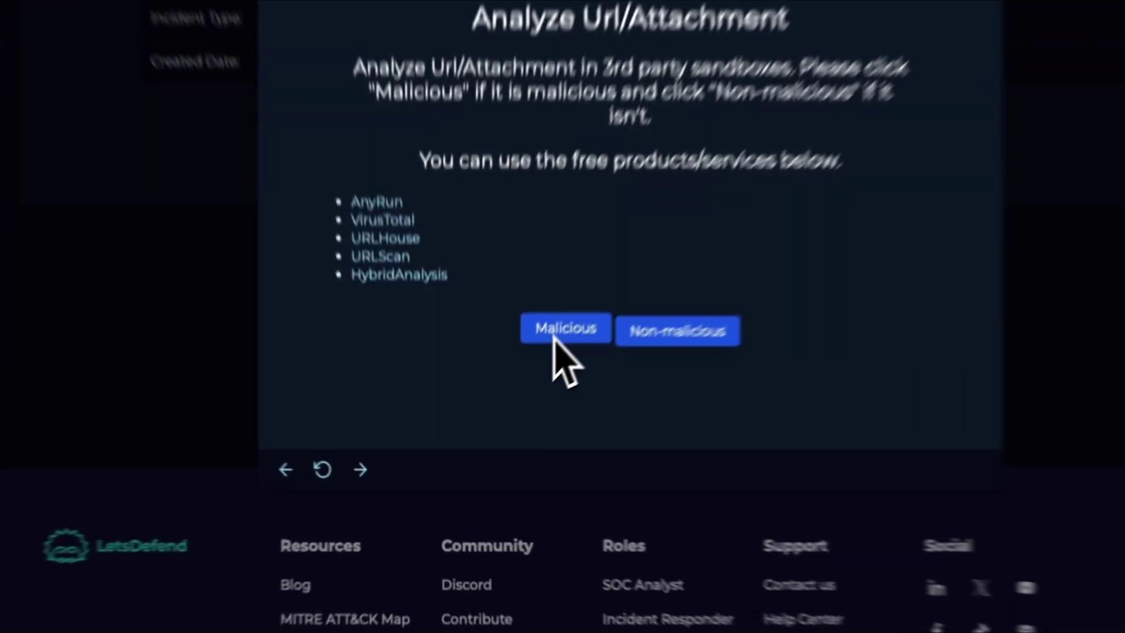
left_click(511, 398)
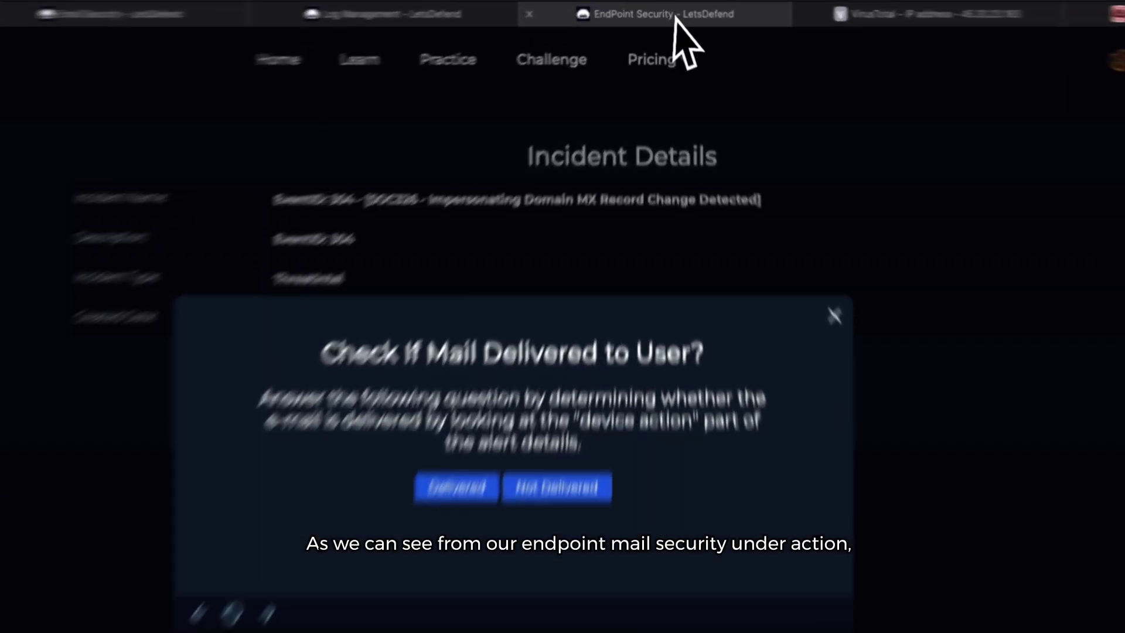
Step: Confirm the voucher email's Action in Email Security and answer Delivered in the playbook
left_click(664, 9)
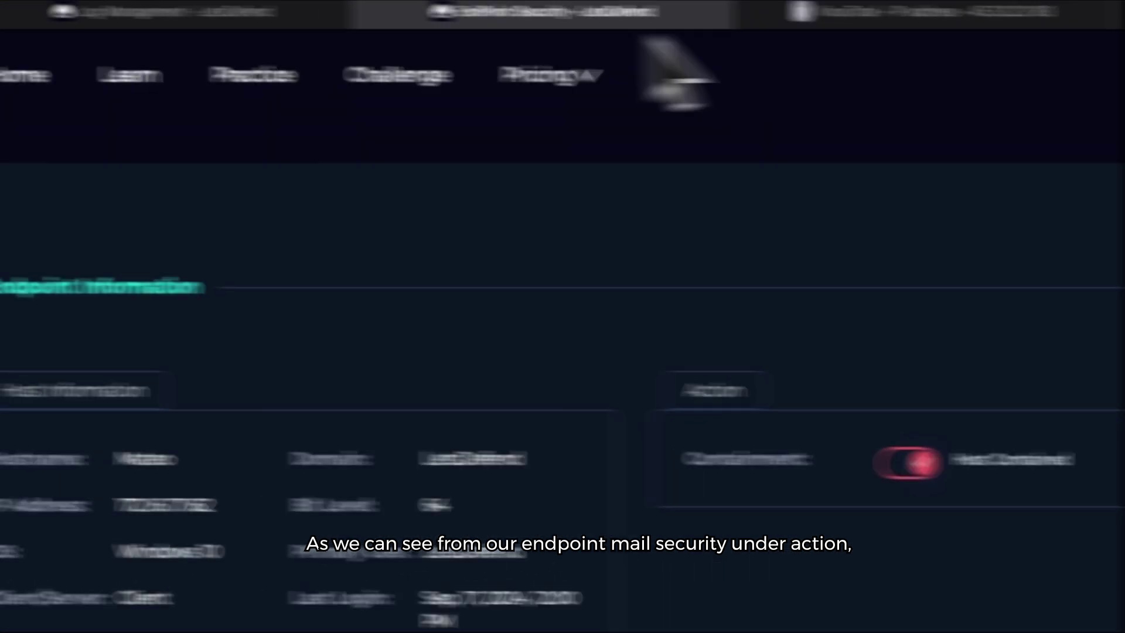
left_click(252, 21)
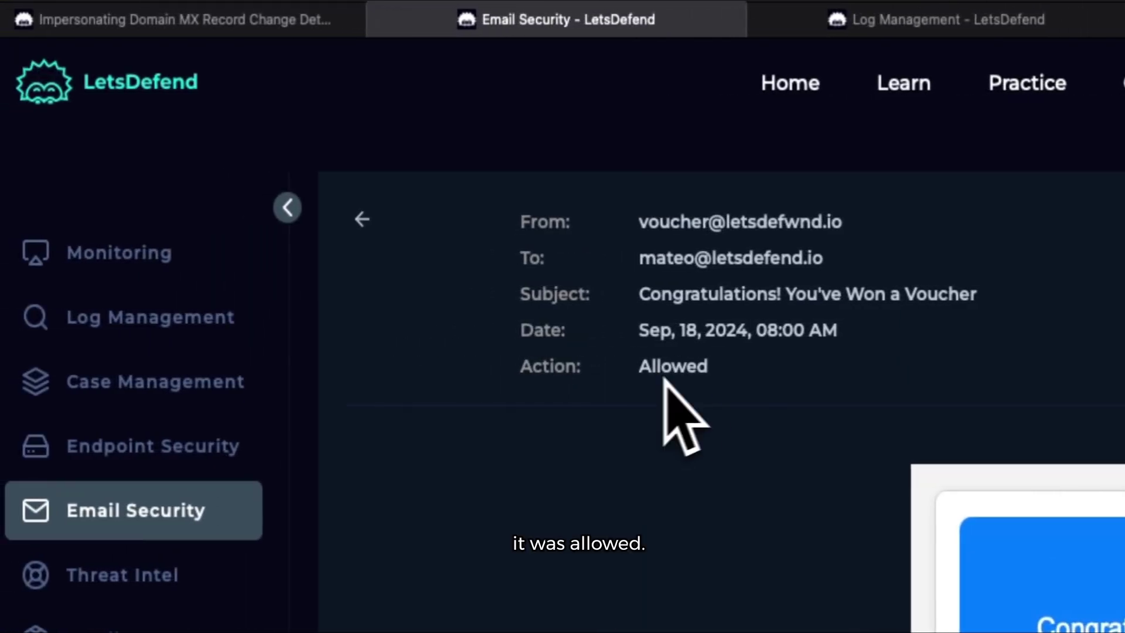
left_click(331, 23)
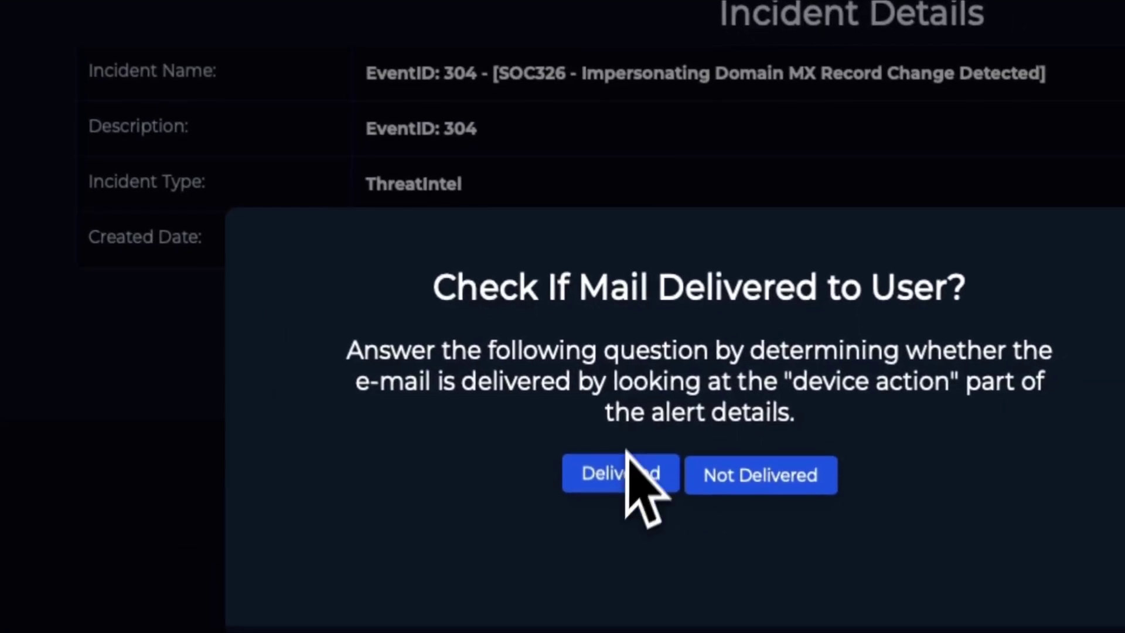
left_click(615, 475)
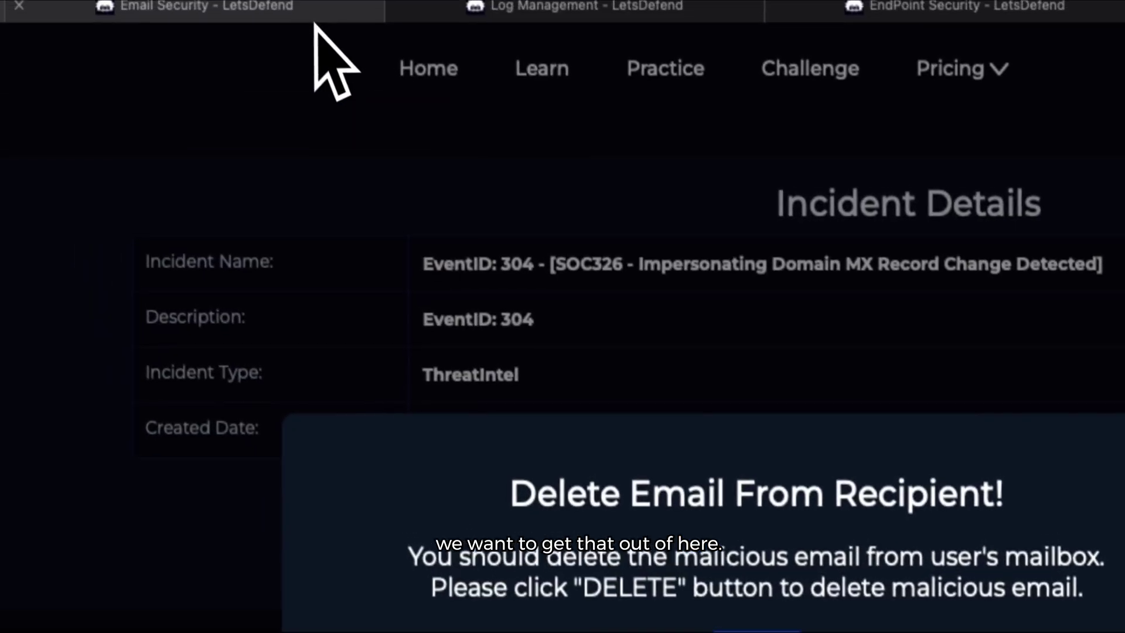
Step: Delete the 'Congratulations! You've Won a Voucher' email from the mailbox
left_click(318, 34)
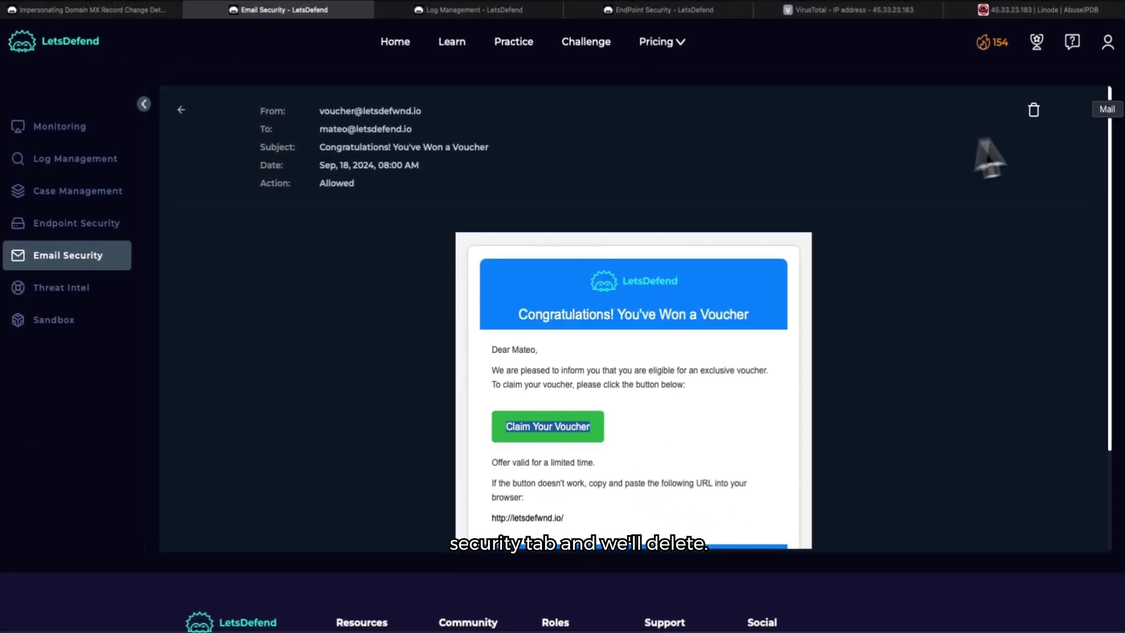
left_click(1034, 117)
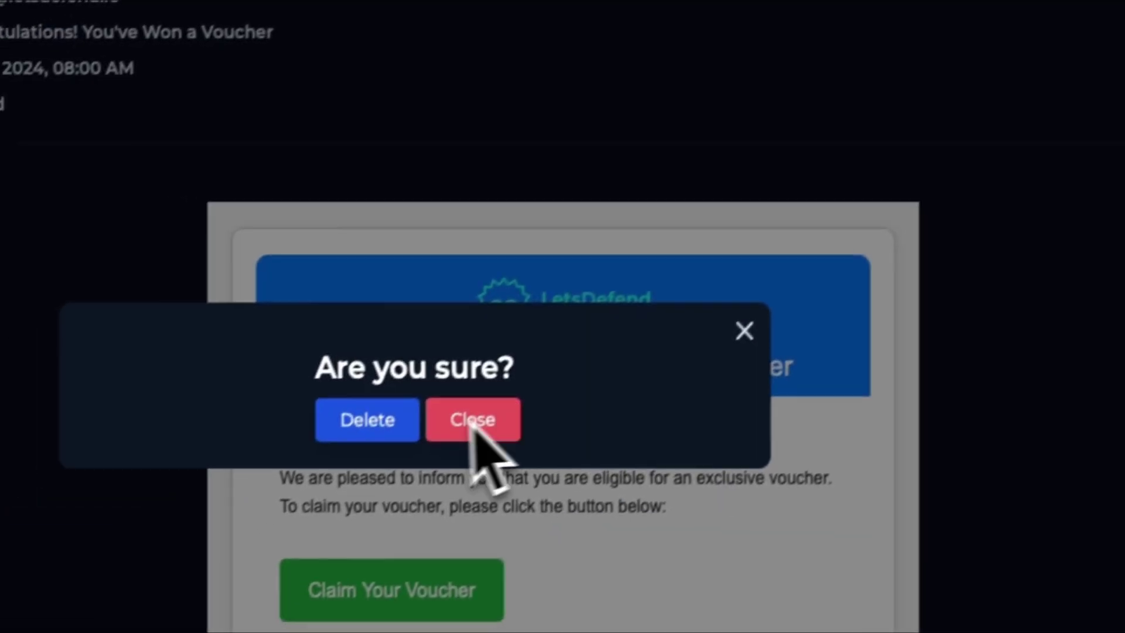
left_click(368, 422)
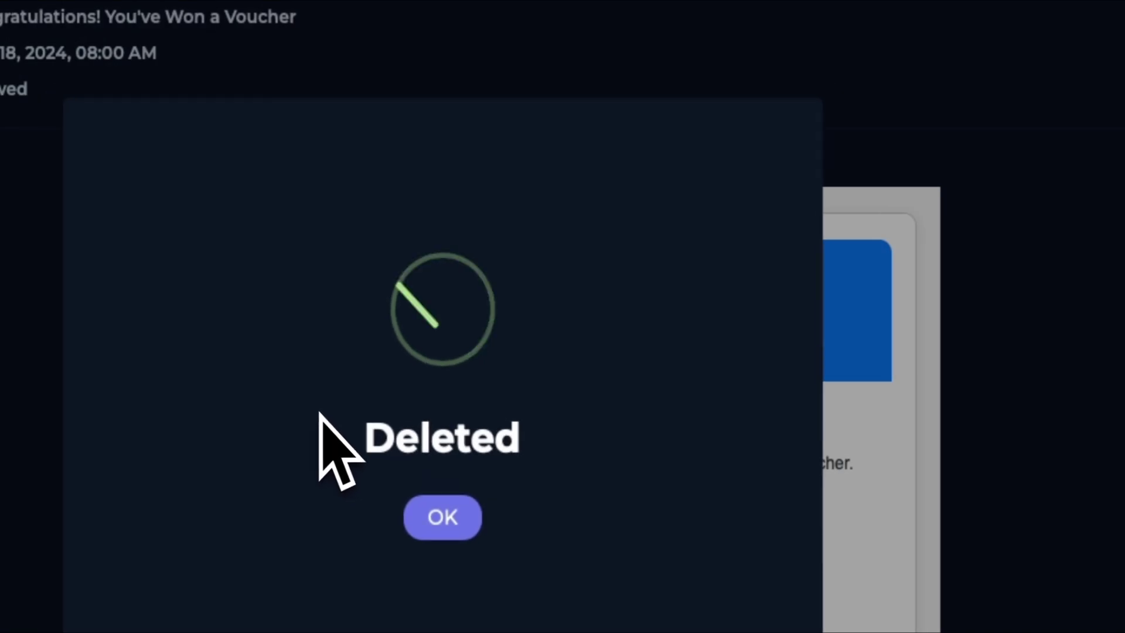
left_click(449, 517)
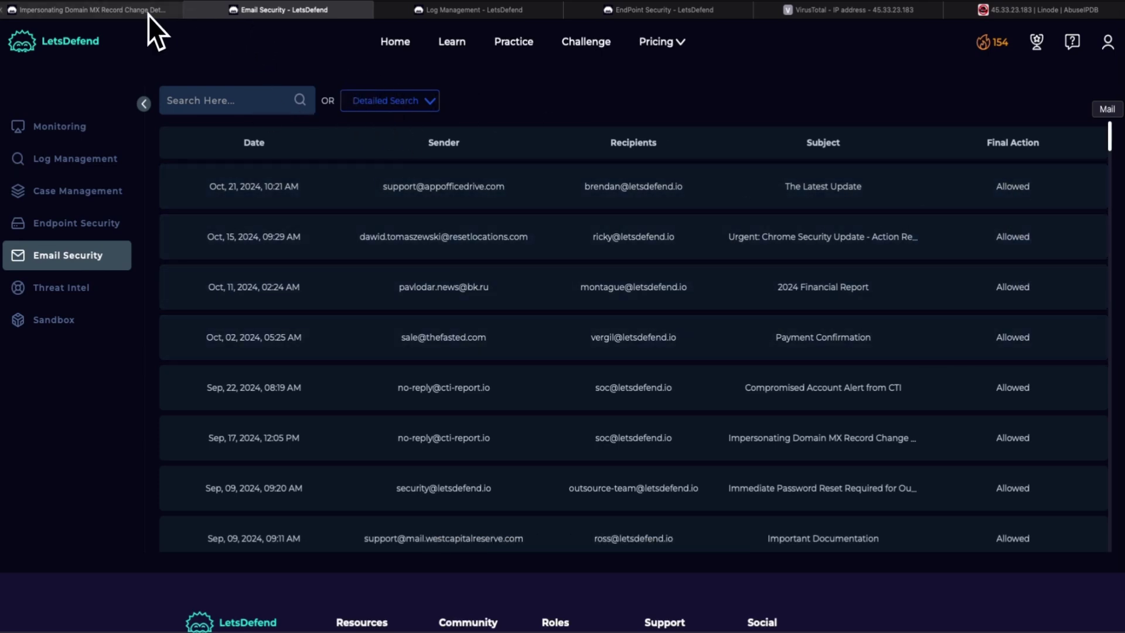
Step: Confirm the email deletion in the incident playbook, then go to Log Management
left_click(149, 15)
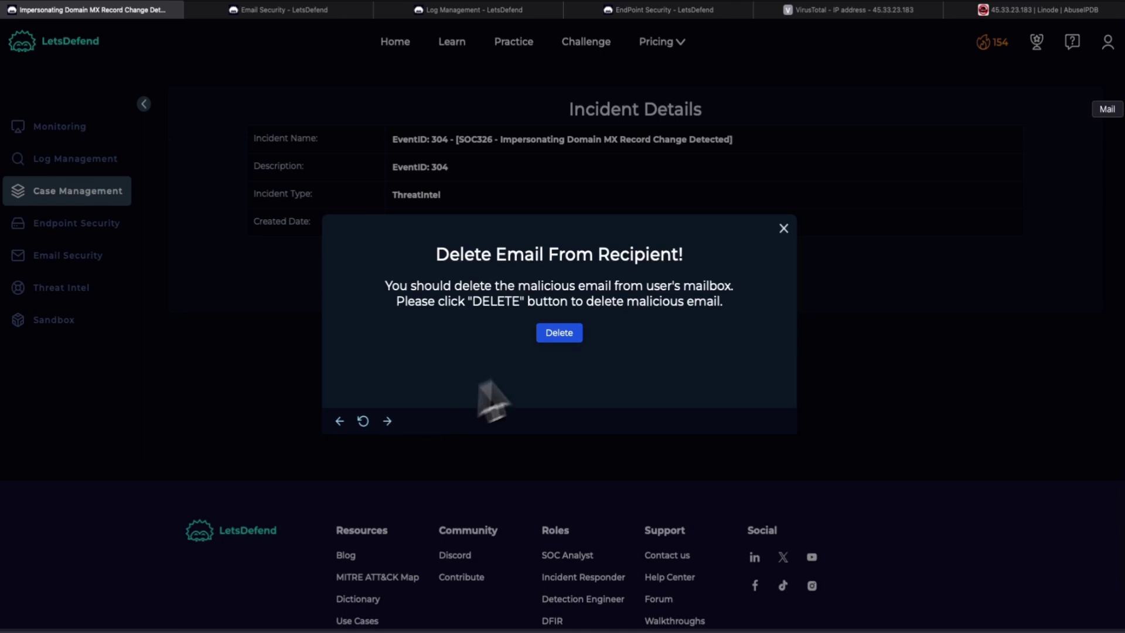
left_click(562, 337)
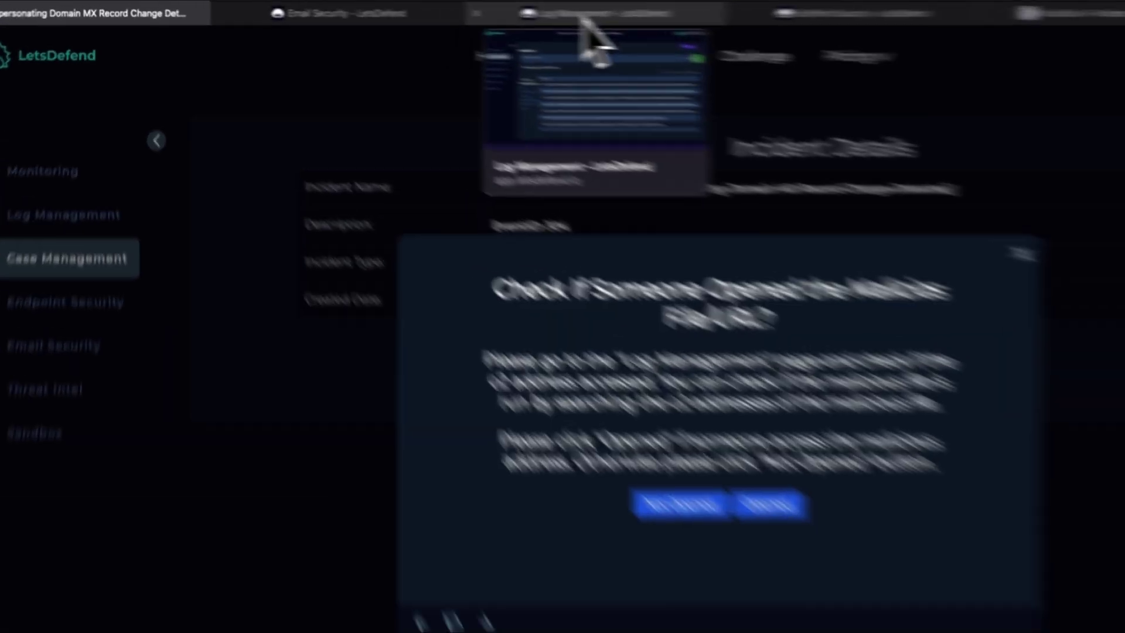
left_click(459, 14)
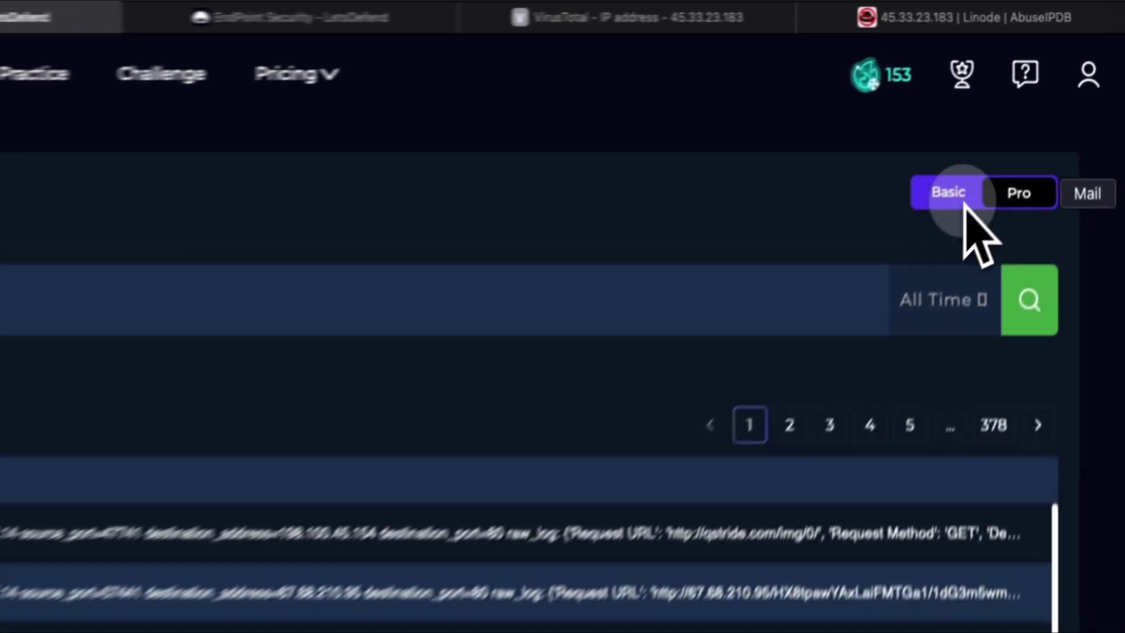
left_click(1029, 112)
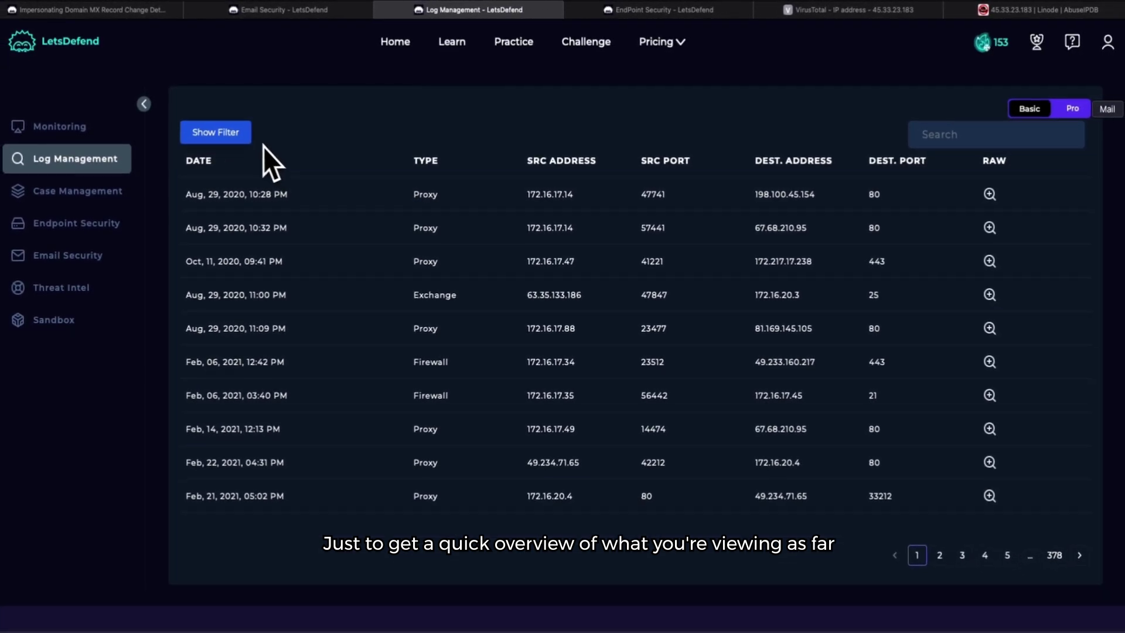
left_click(228, 138)
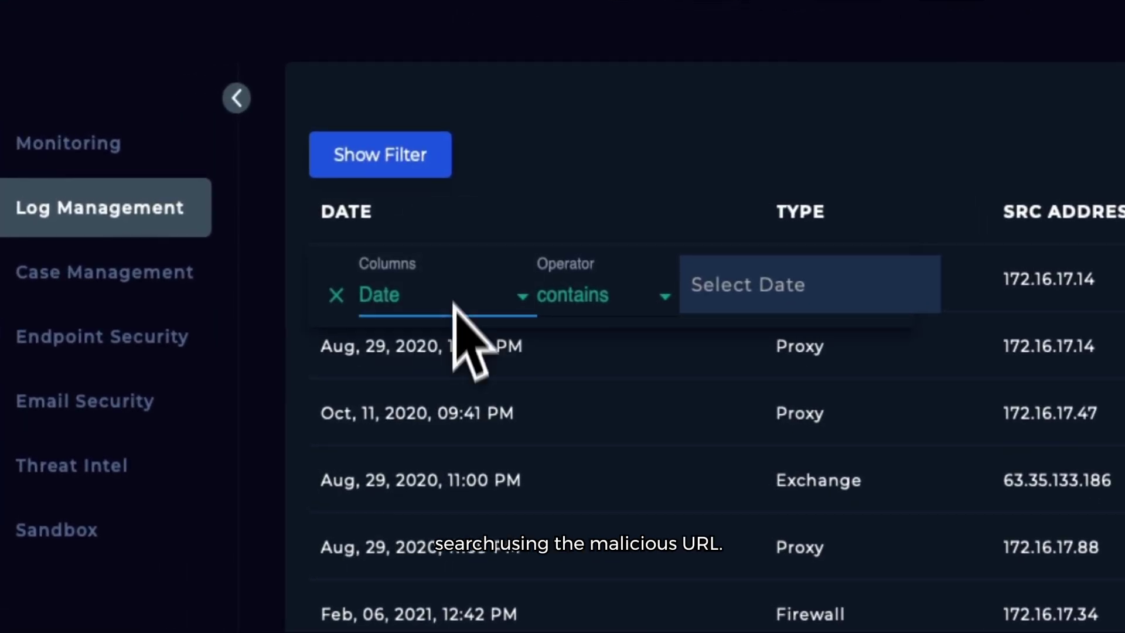
left_click(539, 428)
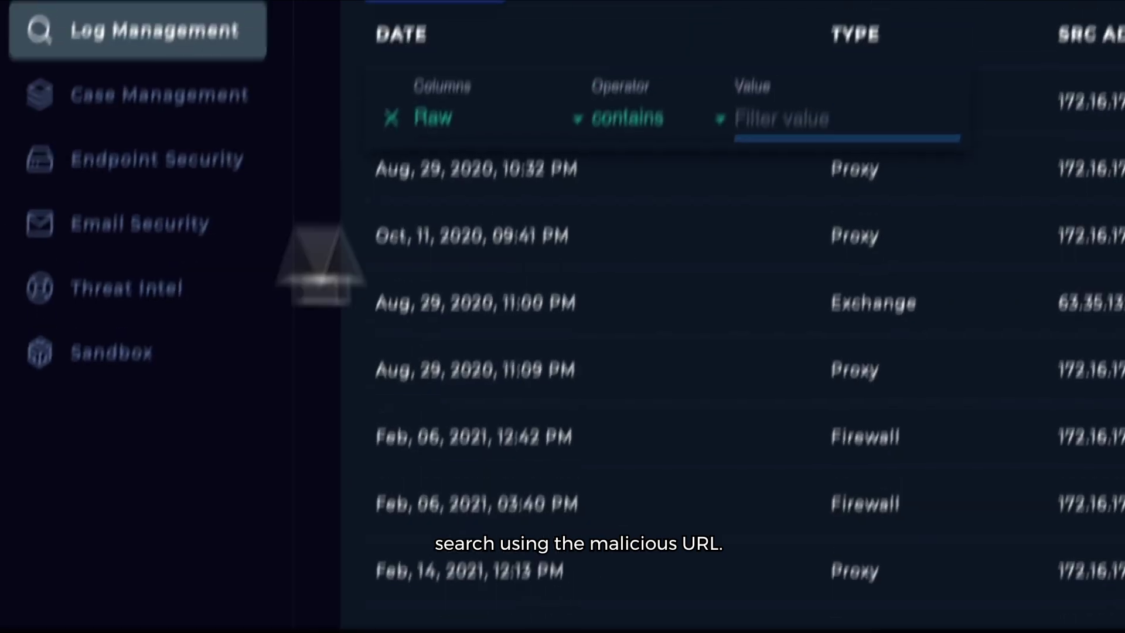
right_click(698, 280)
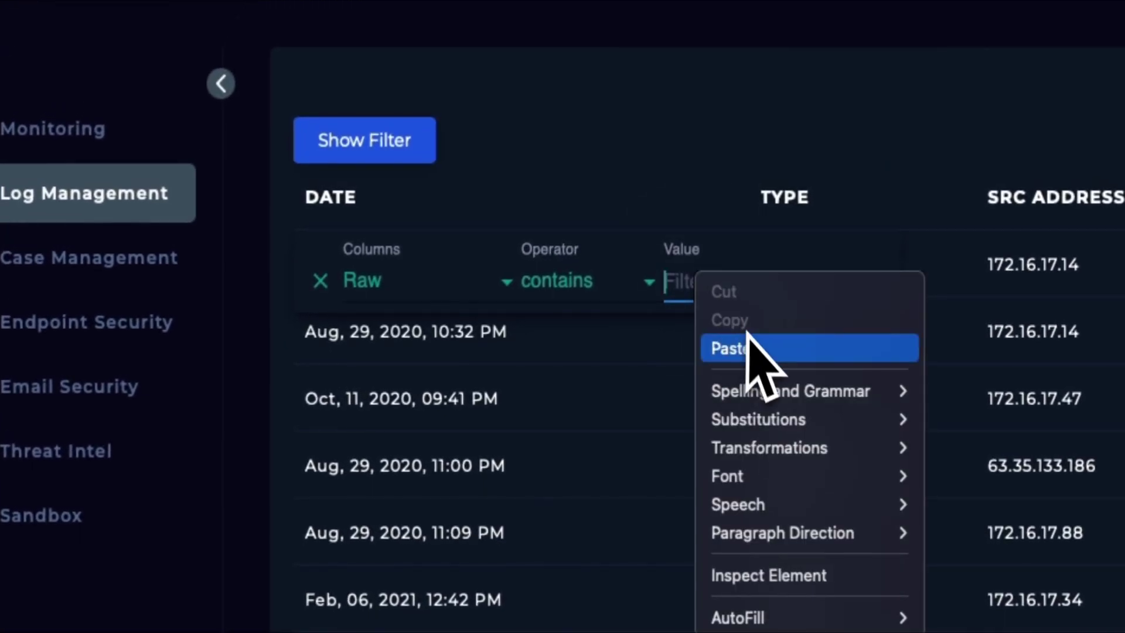
left_click(747, 333)
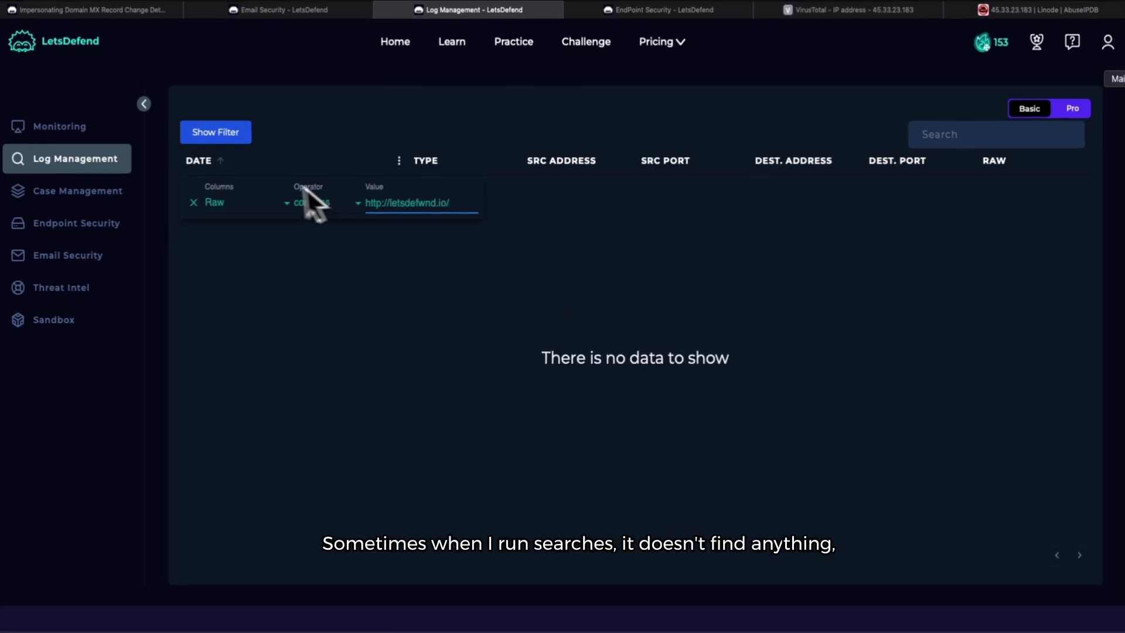
left_click(430, 420)
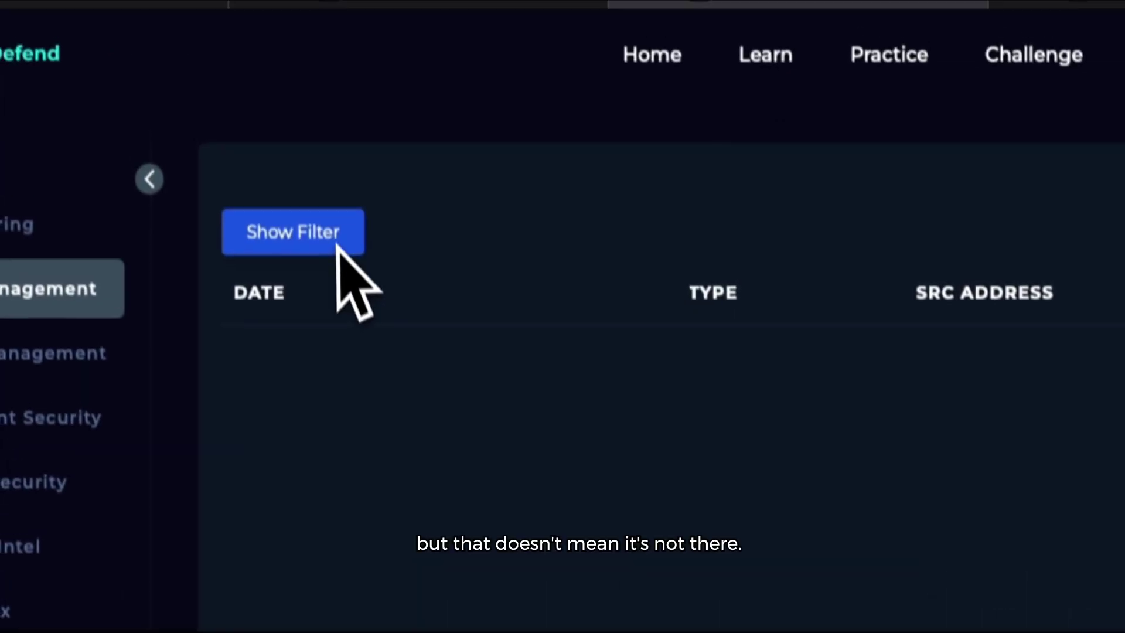
Step: Search the logs' raw_log field for the pasted impersonating sender's address
left_click(937, 216)
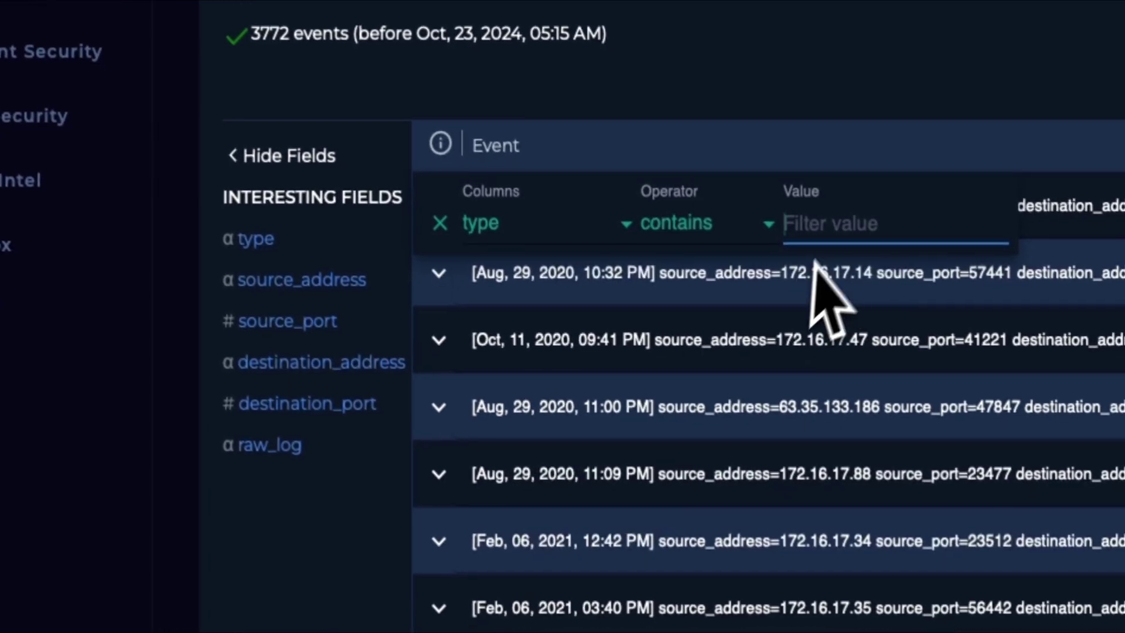
left_click(323, 589)
left_click(535, 410)
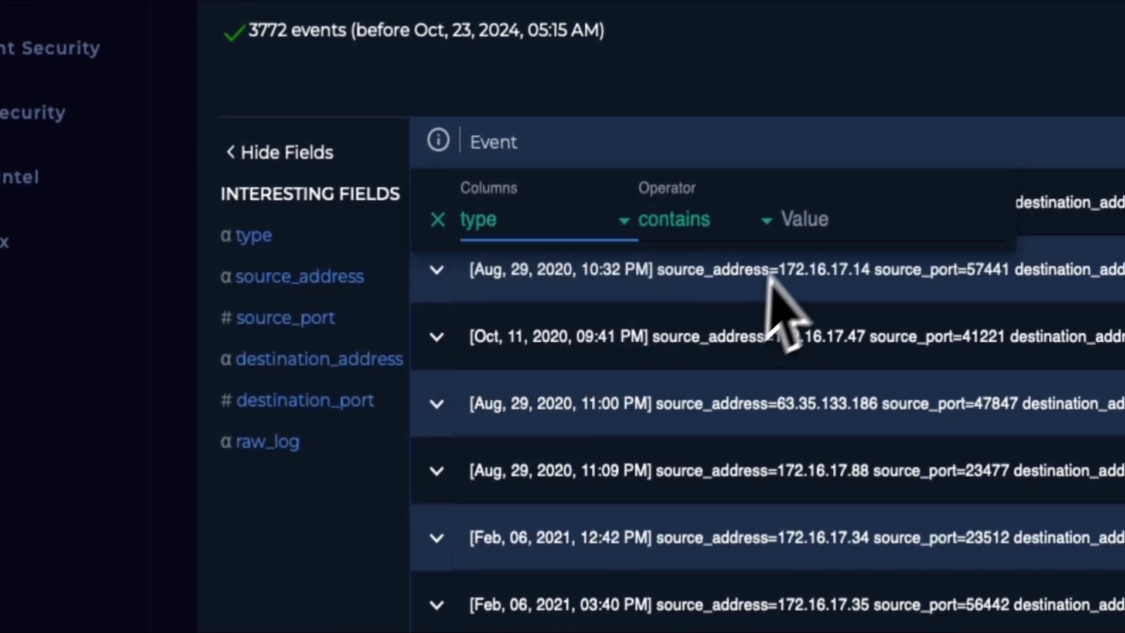
left_click(819, 218)
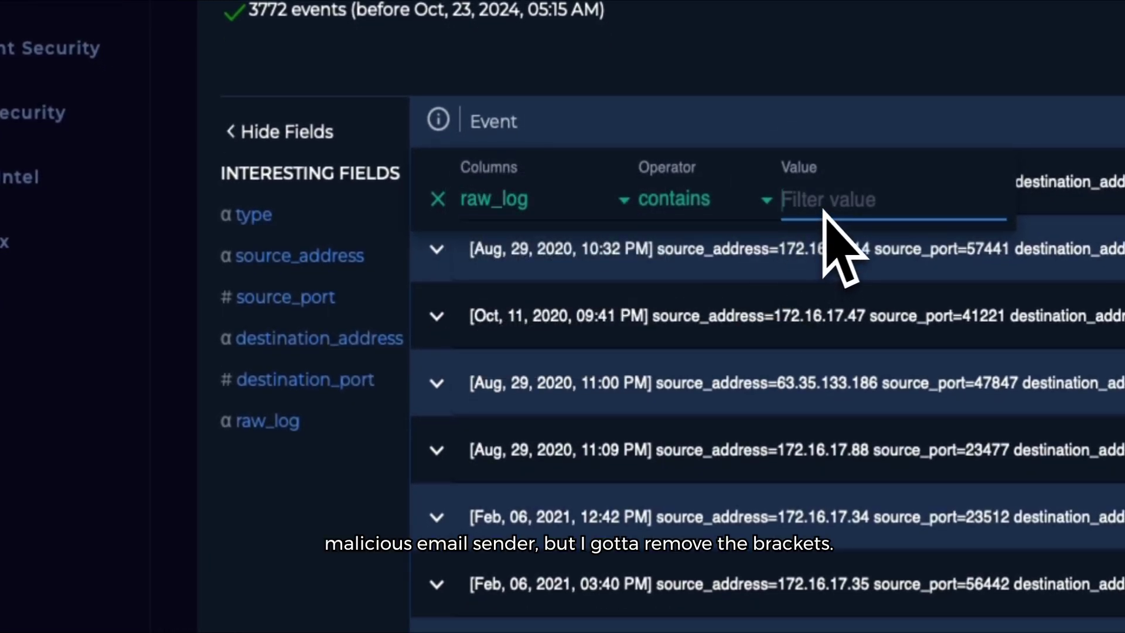
key("Return")
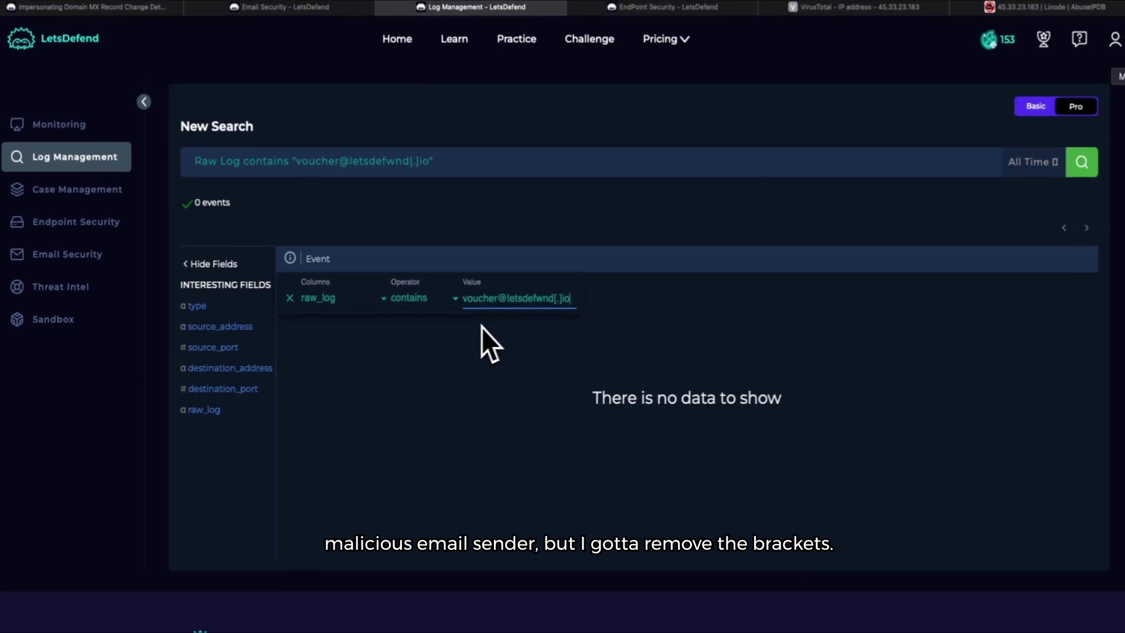
Step: Strip the brackets from the address, rerun the search and expand the 45.33.23.183 Exchange event
left_click(564, 298)
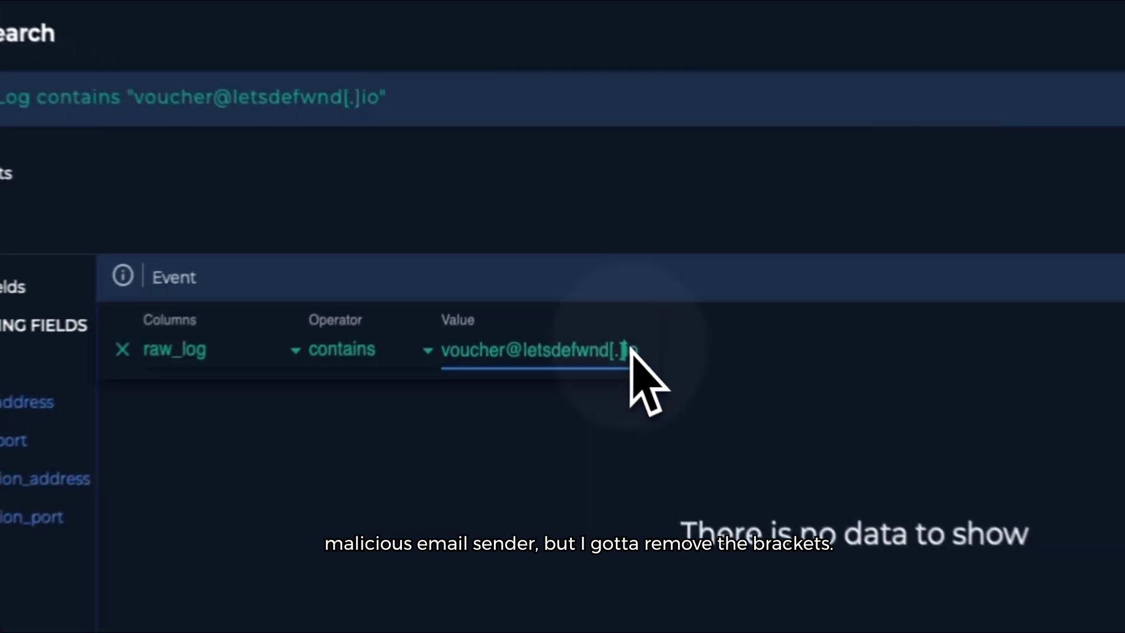
key("BackSpace")
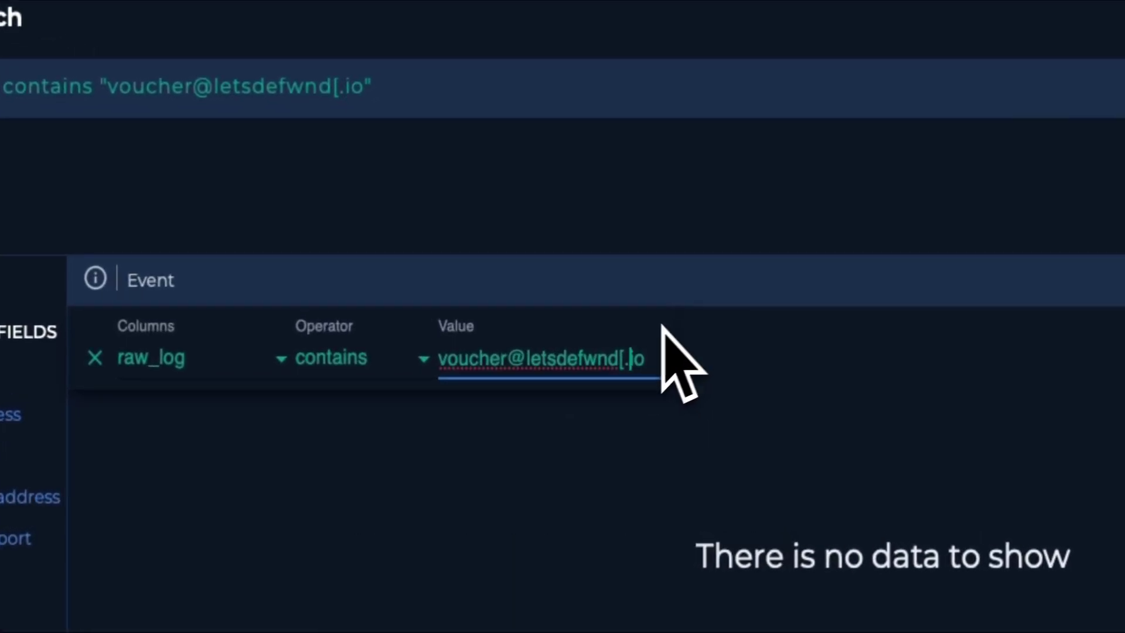
key("Left")
key("BackSpace")
key("Return")
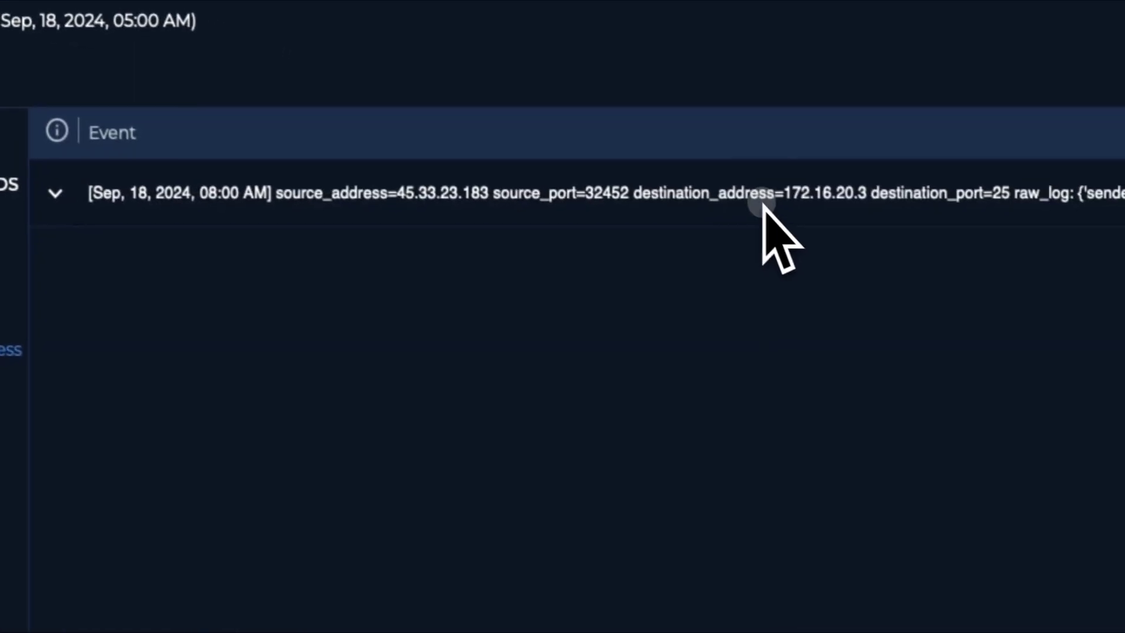
left_click(1043, 315)
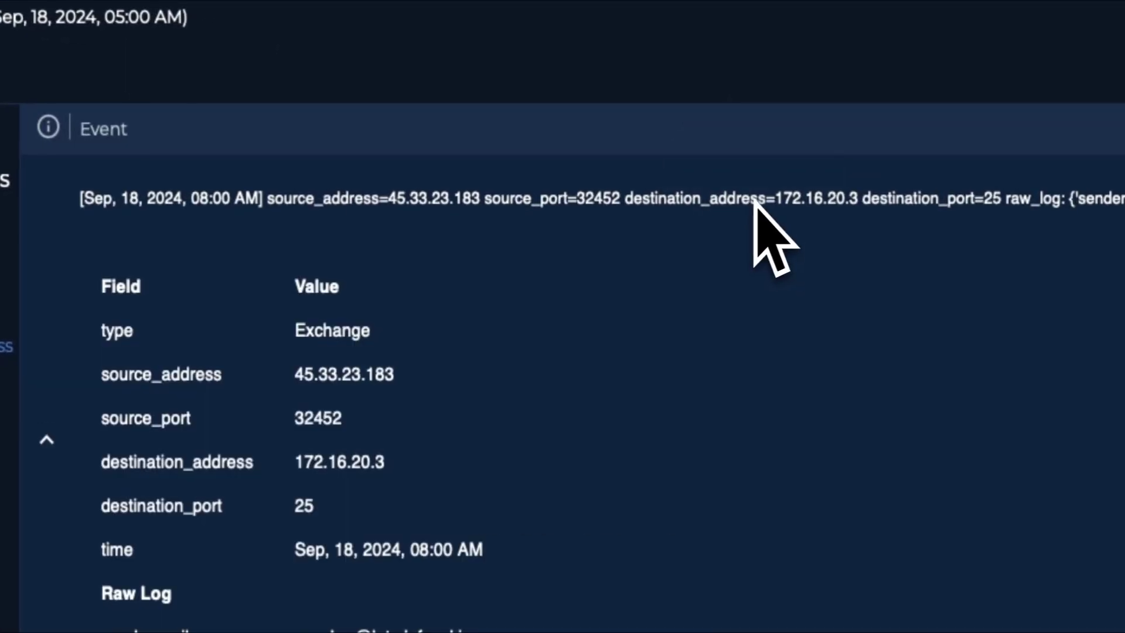
scroll(469, 446, "down", 1)
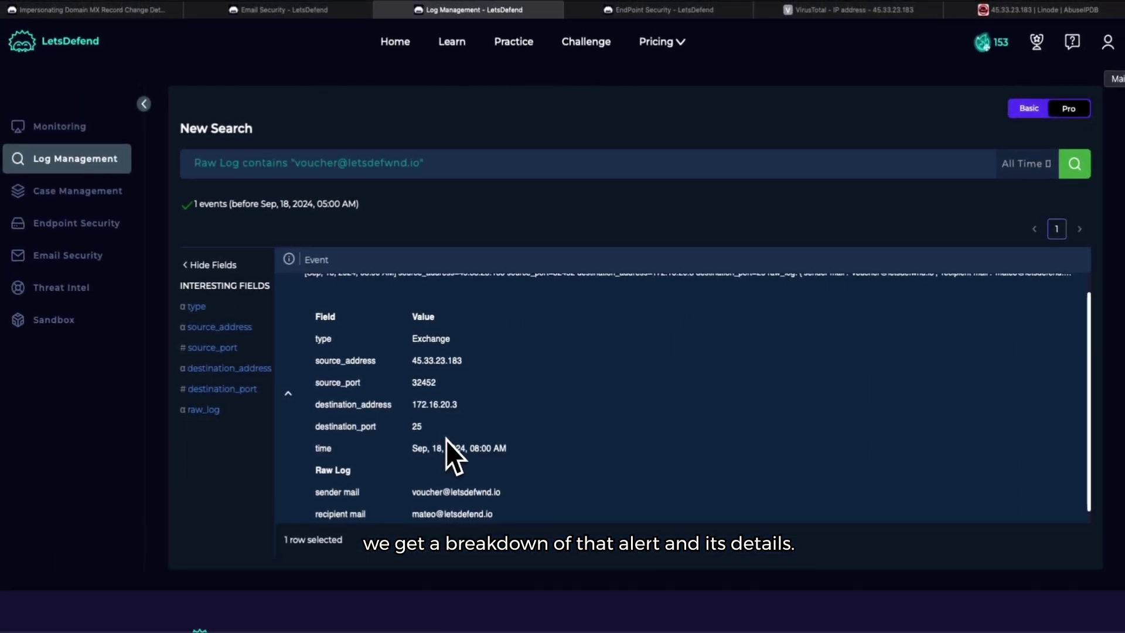
scroll(438, 454, "down", 1)
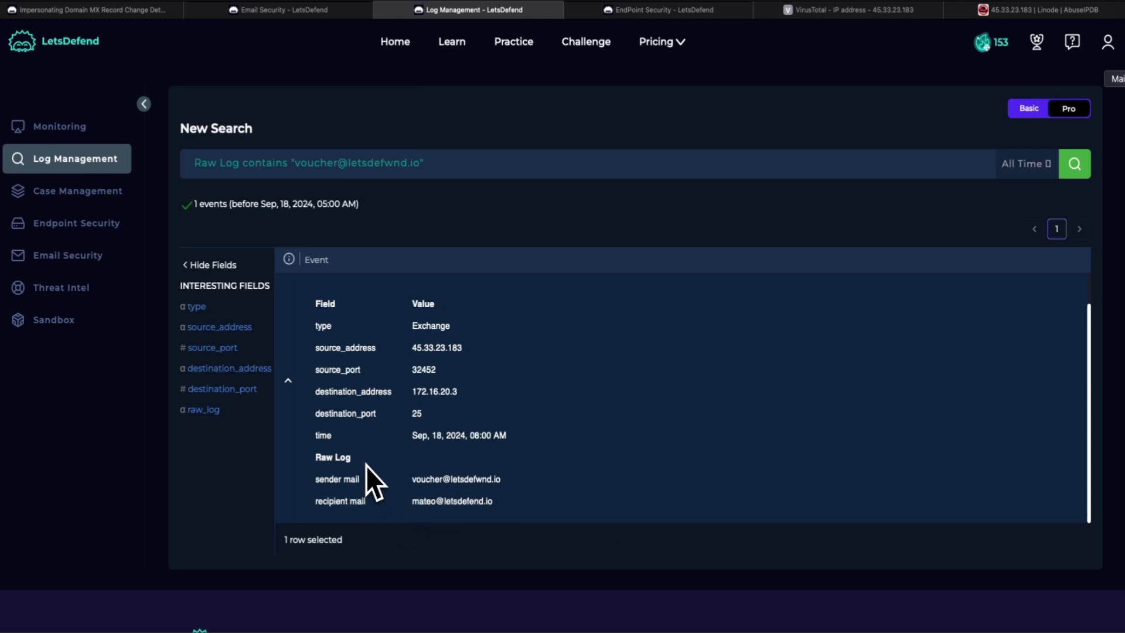
scroll(366, 466, "up", 1)
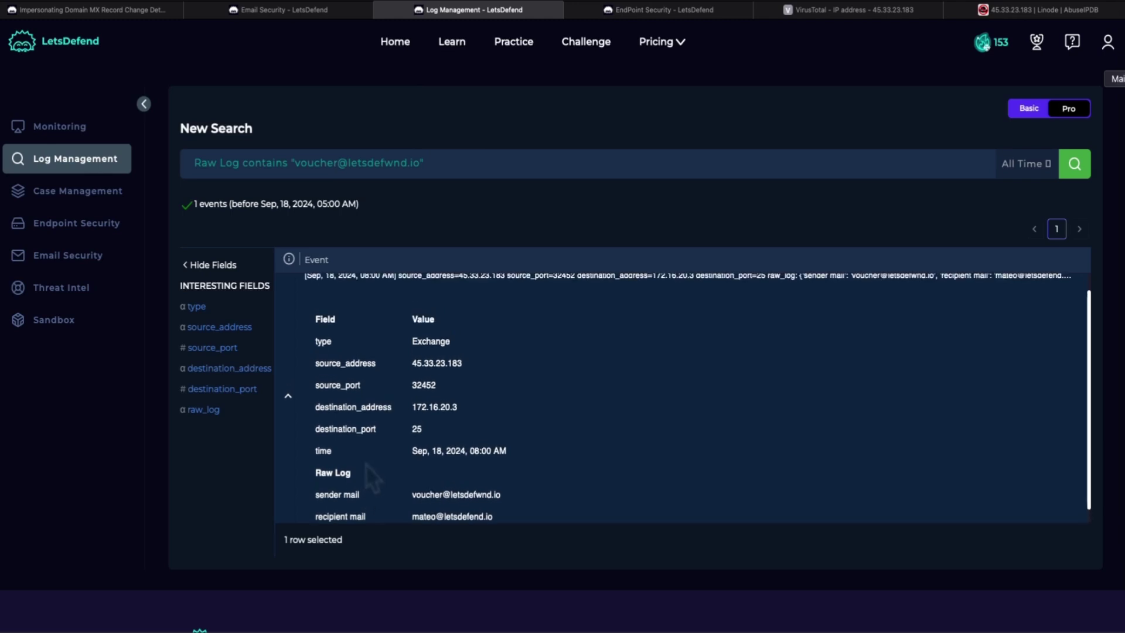
scroll(365, 464, "up", 1)
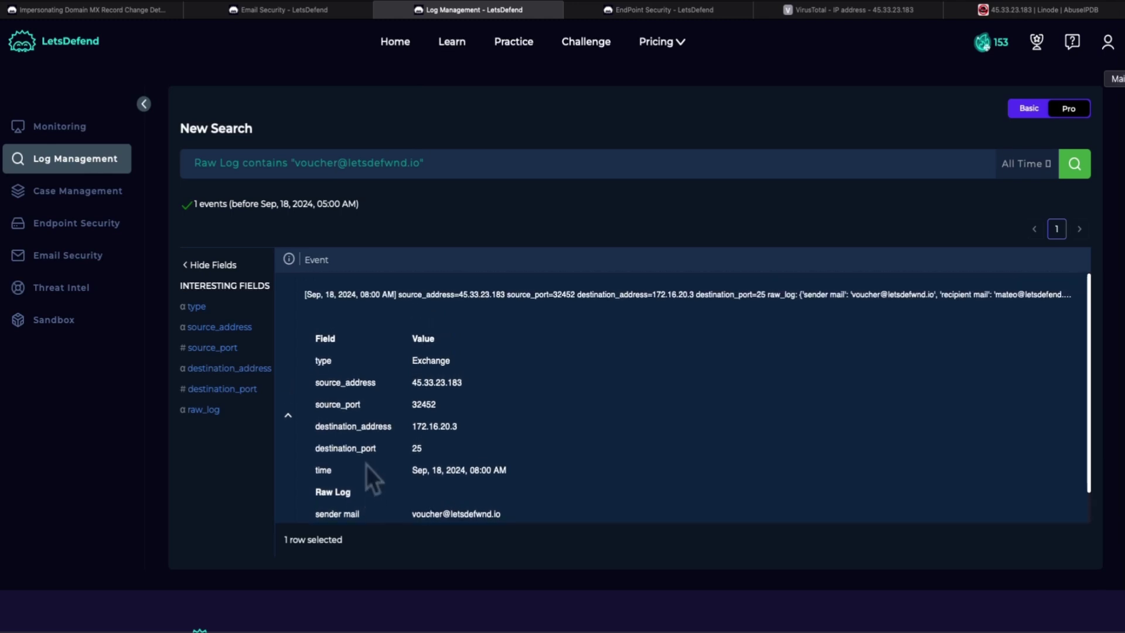
Step: Record in the playbook that the malicious URL was Opened
left_click(86, 13)
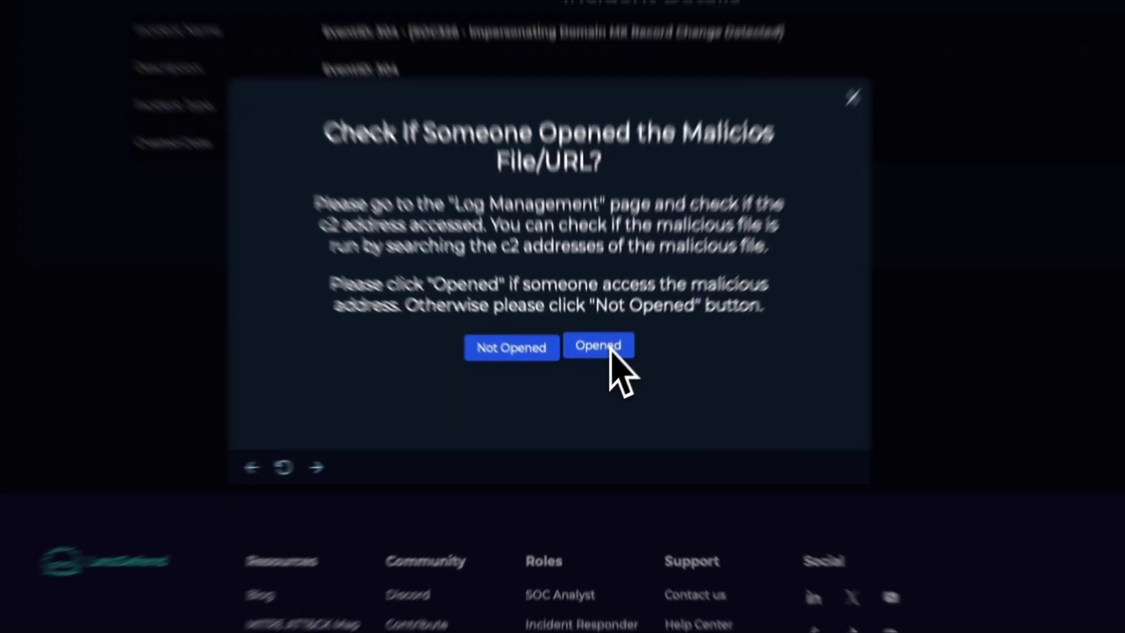
left_click(605, 372)
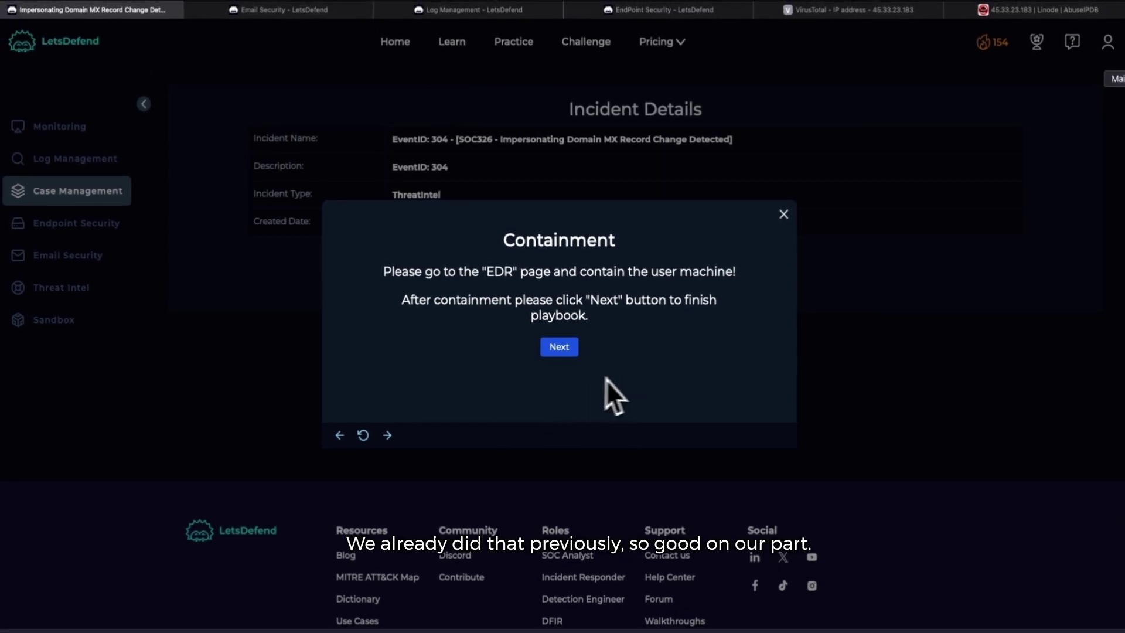
Step: Continue past the Containment step, with the host already contained
left_click(566, 349)
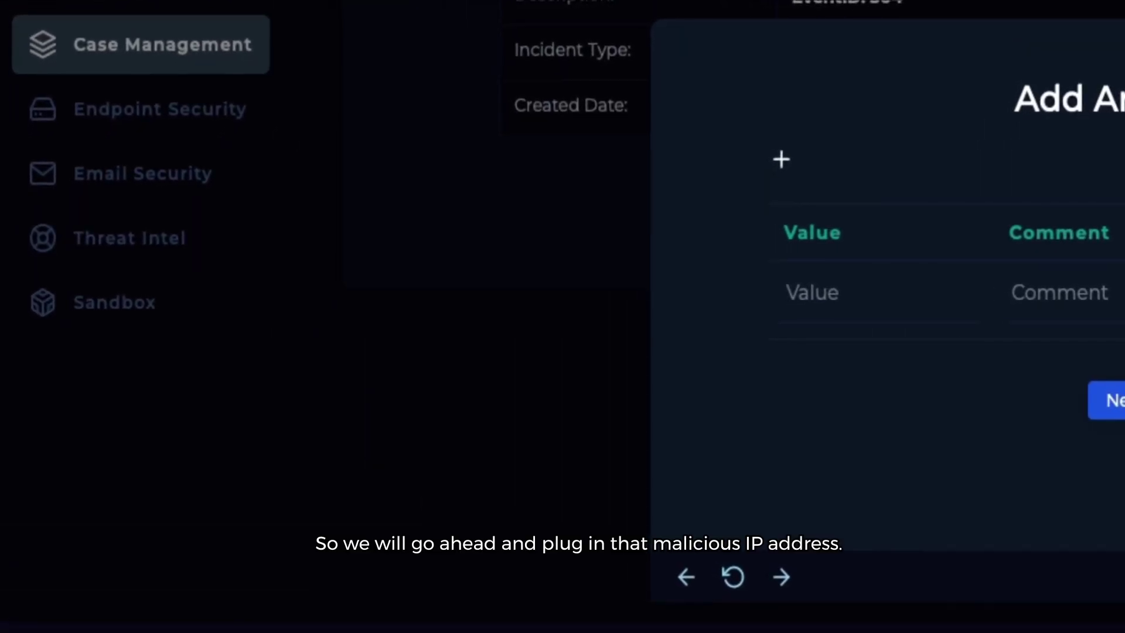
Step: Enter the first artifact value as the defanged IP 45.33.23[.]183
left_click(854, 300)
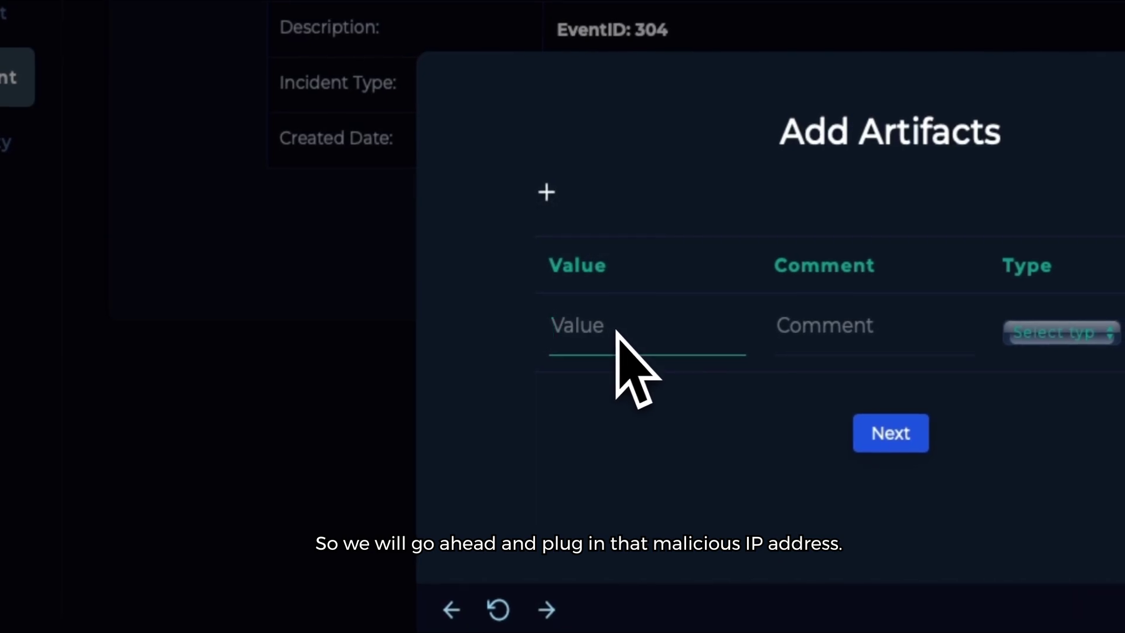
type("45.33.23.183")
left_click(636, 331)
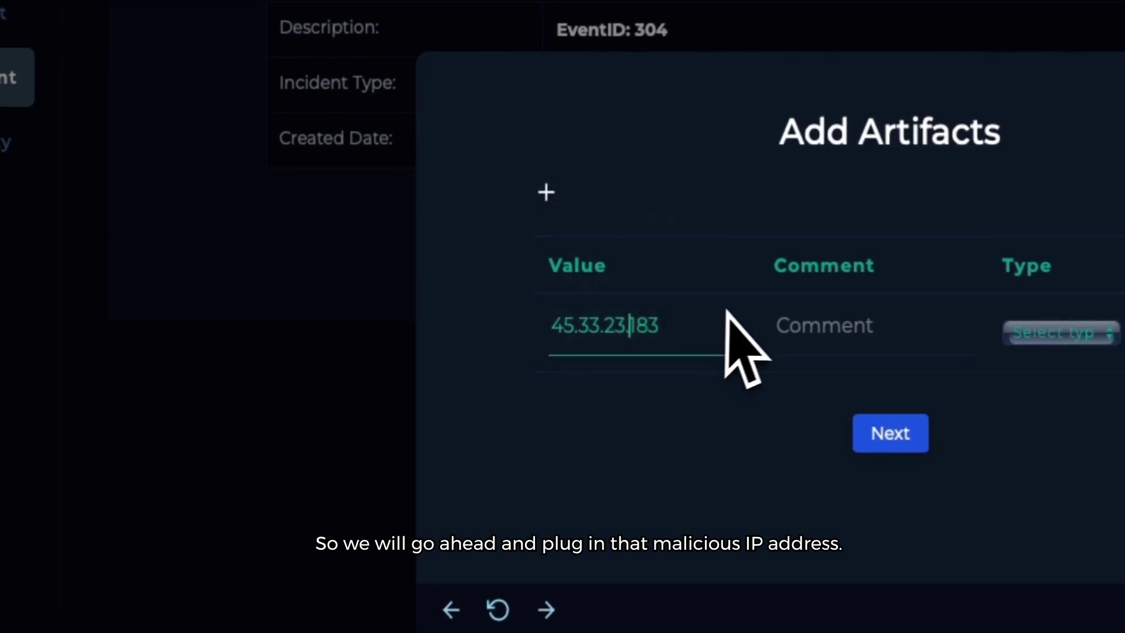
type("1")
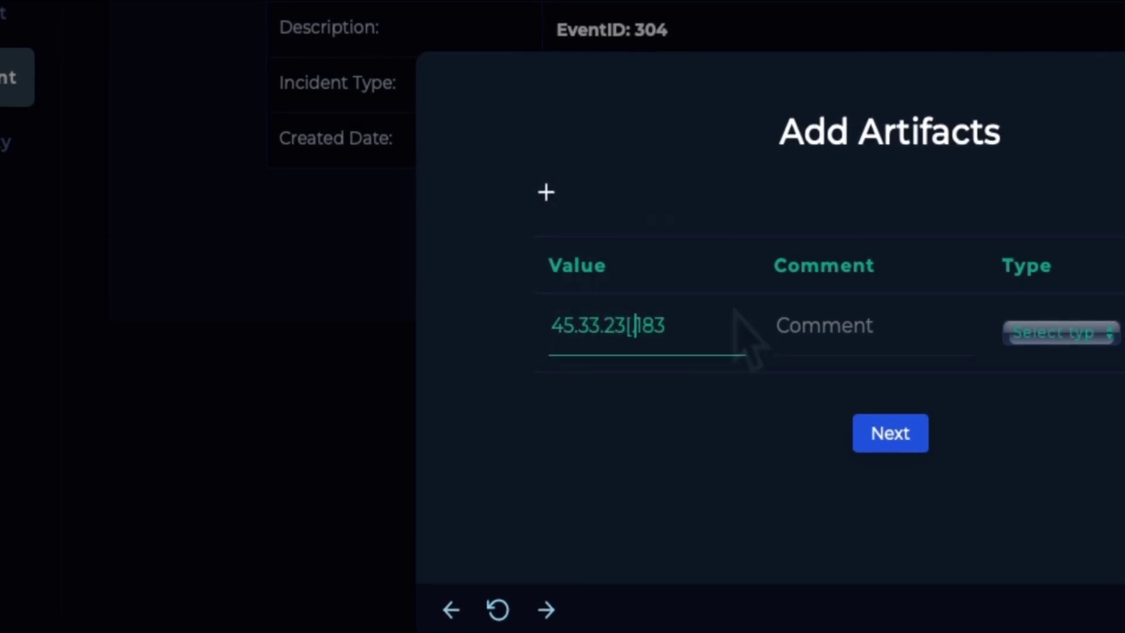
type(".")
Step: Add a second artifact row, and give the IP artifact a type and comment Malicious IP
left_click(546, 193)
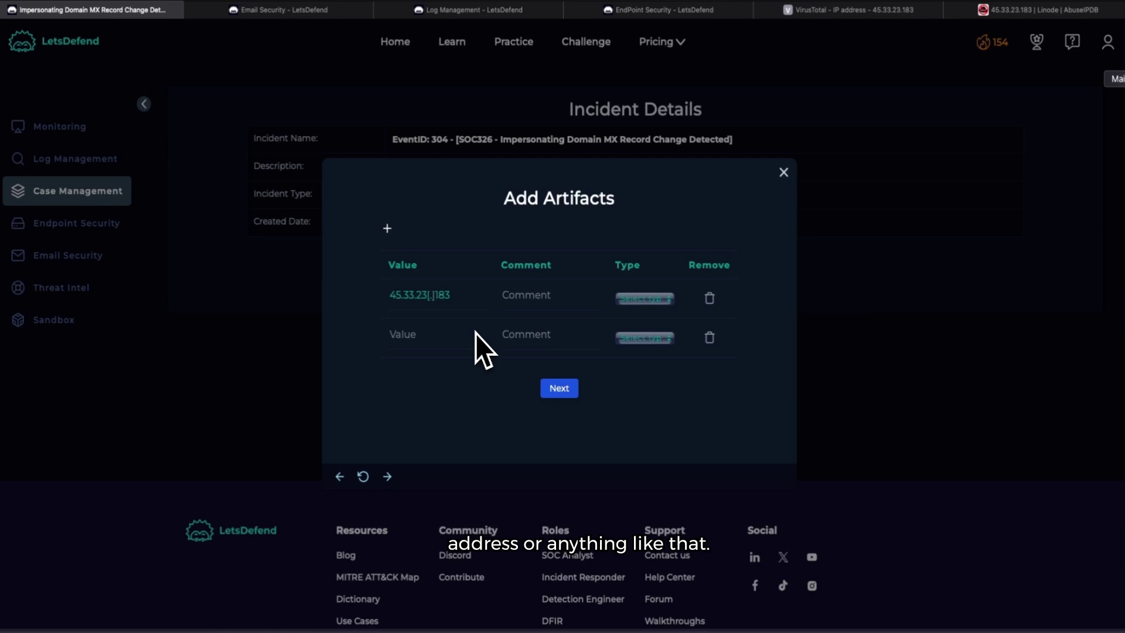
left_click(554, 297)
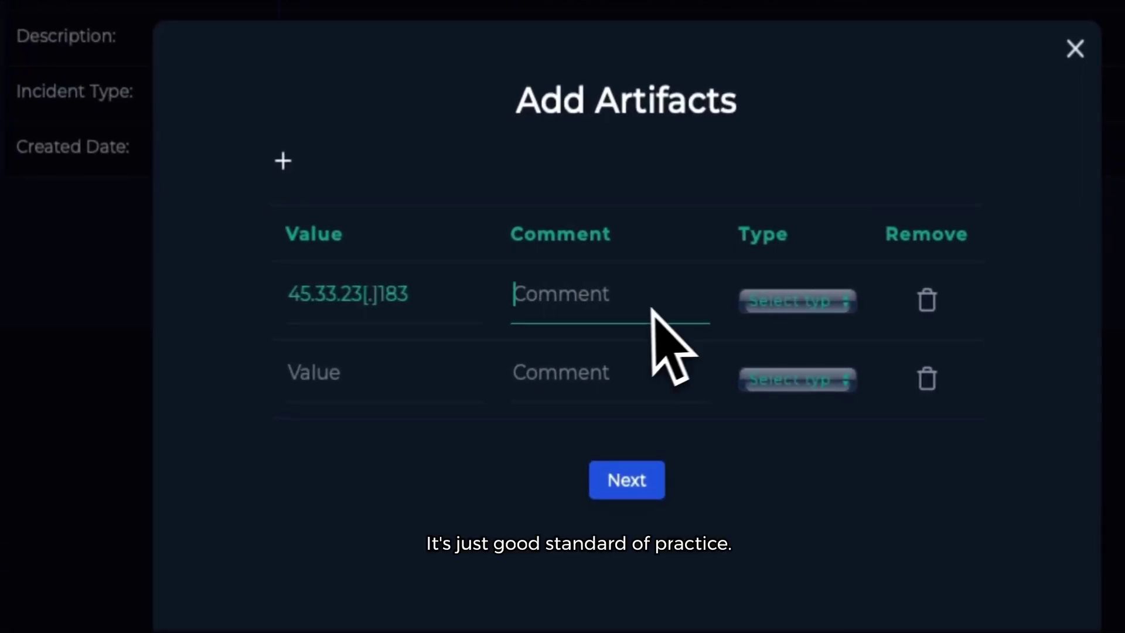
left_click(792, 301)
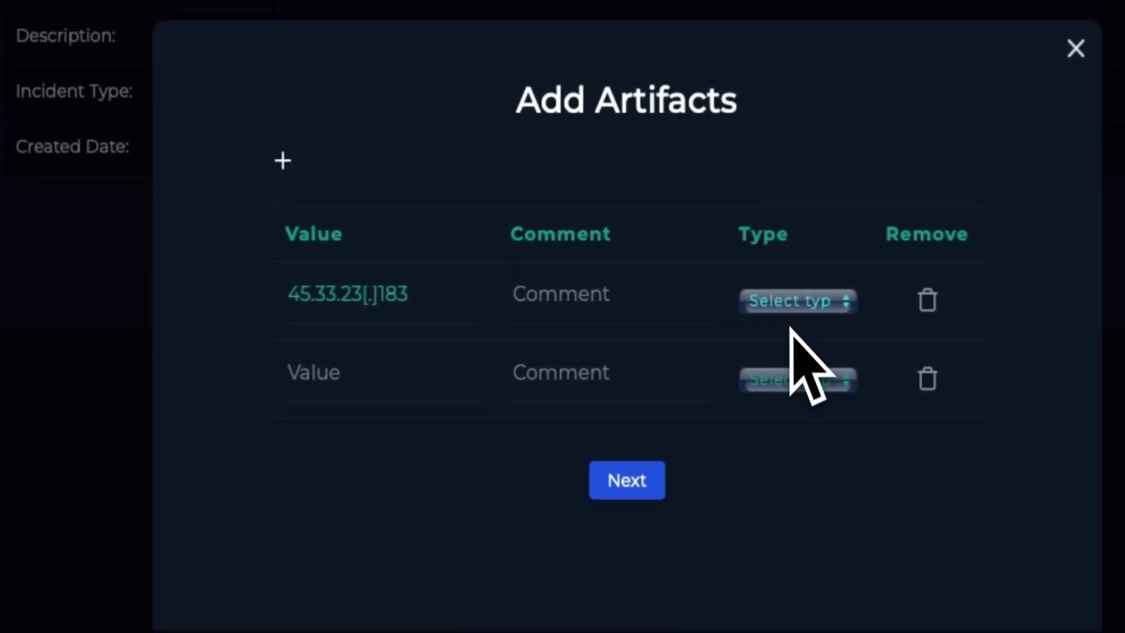
left_click(604, 293)
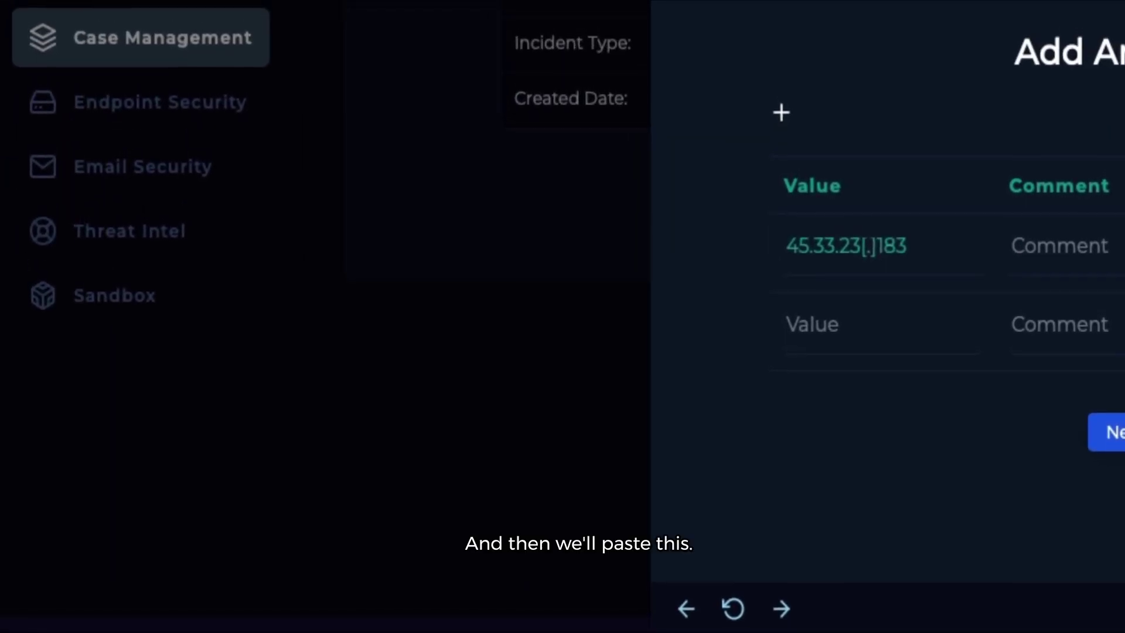
left_click(1109, 265)
type("Malicious IP")
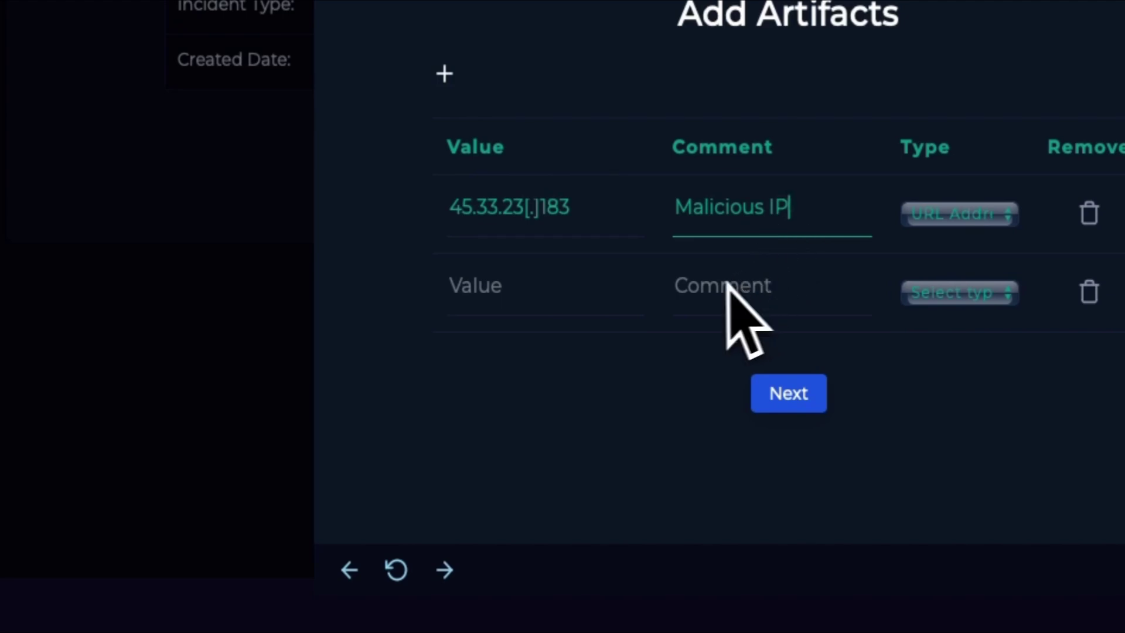
left_click(573, 285)
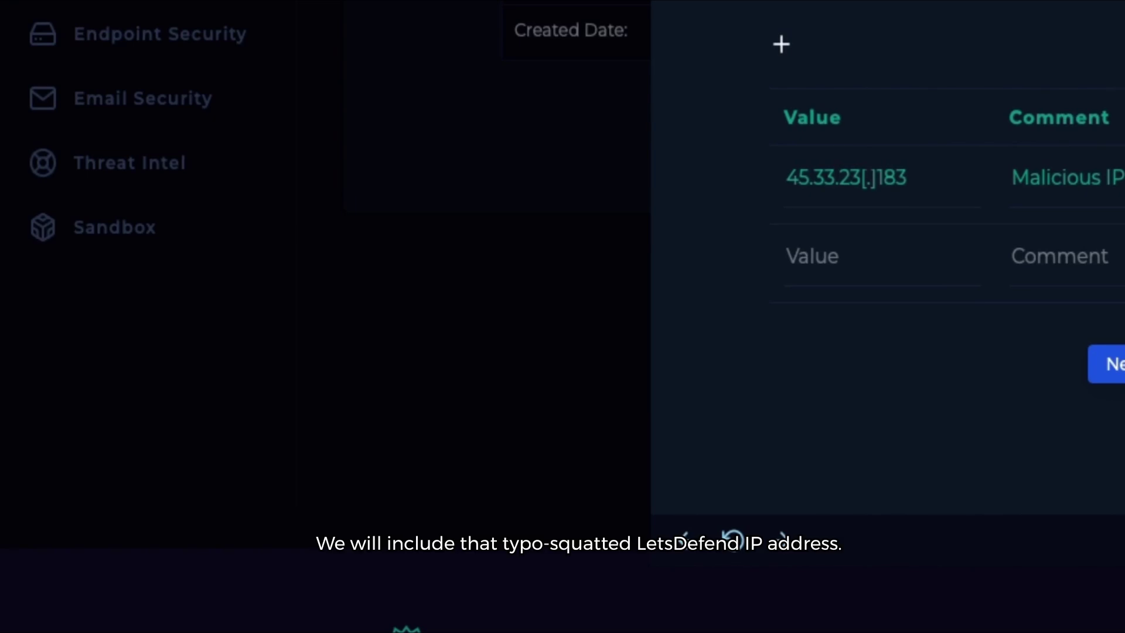
Step: Add artifact hxxp://Letsdefwnd.io with comment Malicious URL and a URL address type
left_click(843, 255)
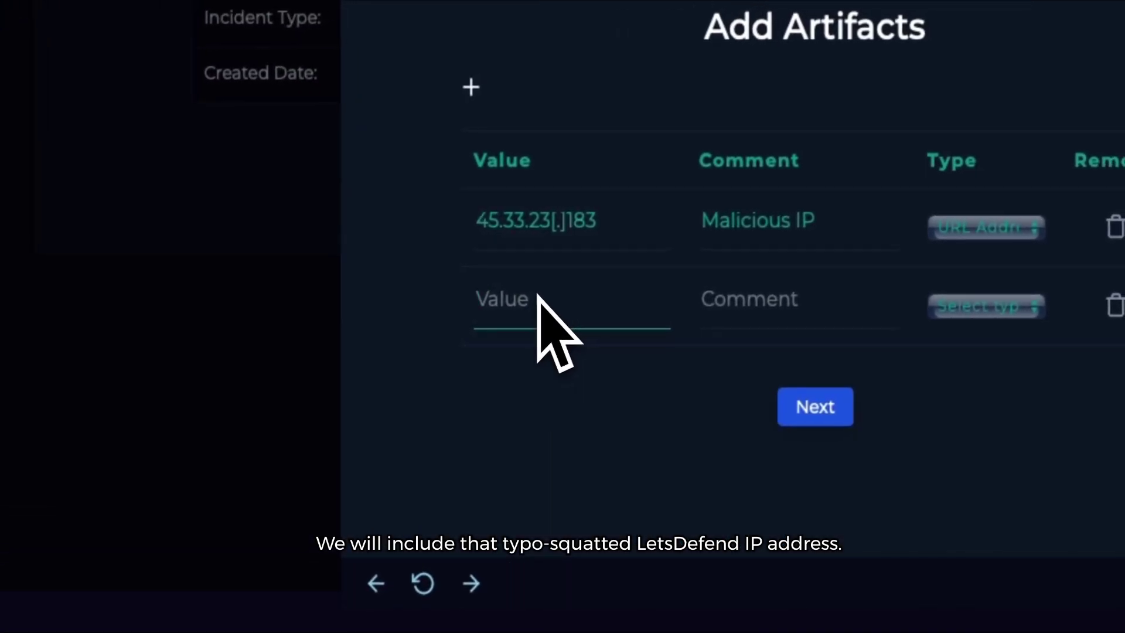
type("hxxp://Letsdefwnd.io")
left_click(557, 303)
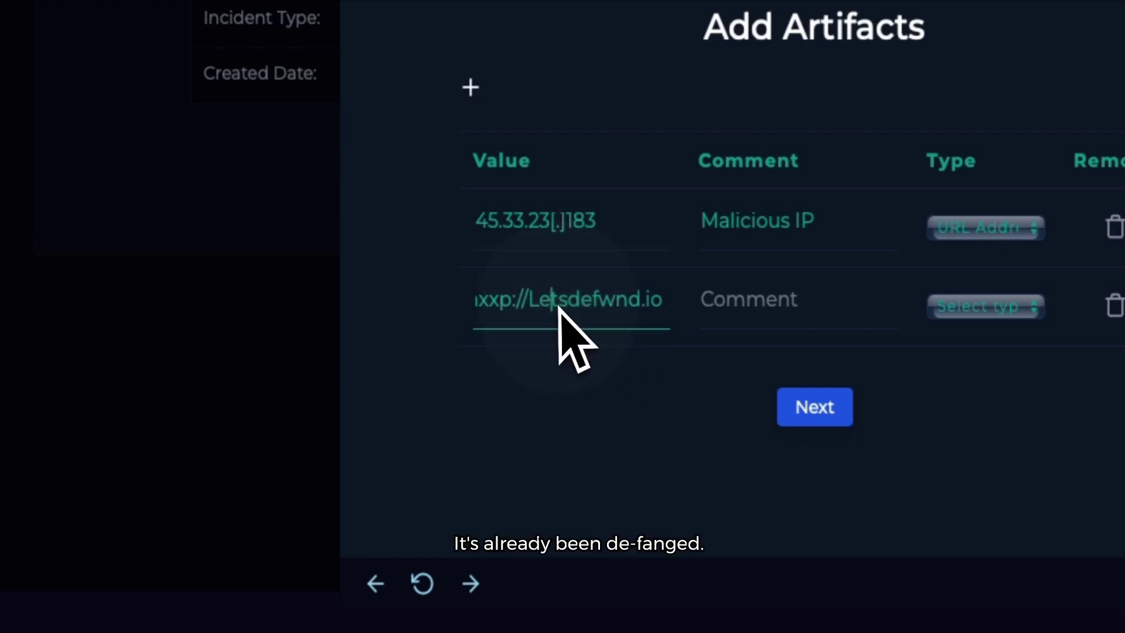
left_click_drag(563, 304, 416, 311)
left_click(557, 310)
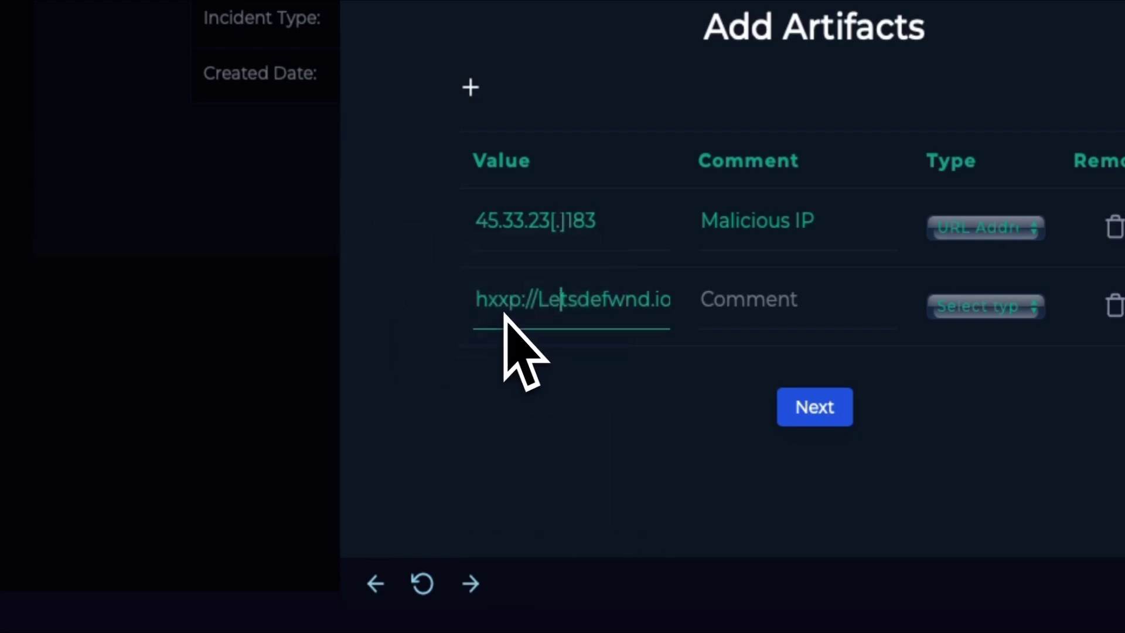
left_click_drag(613, 303, 744, 326)
left_click(762, 320)
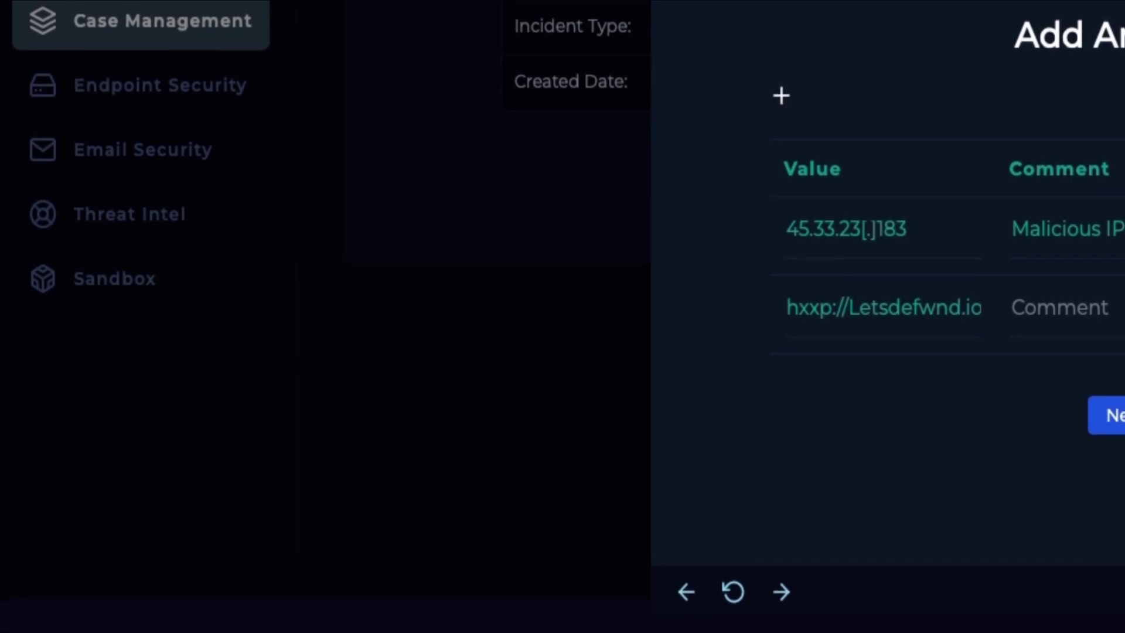
type("Malicious URL")
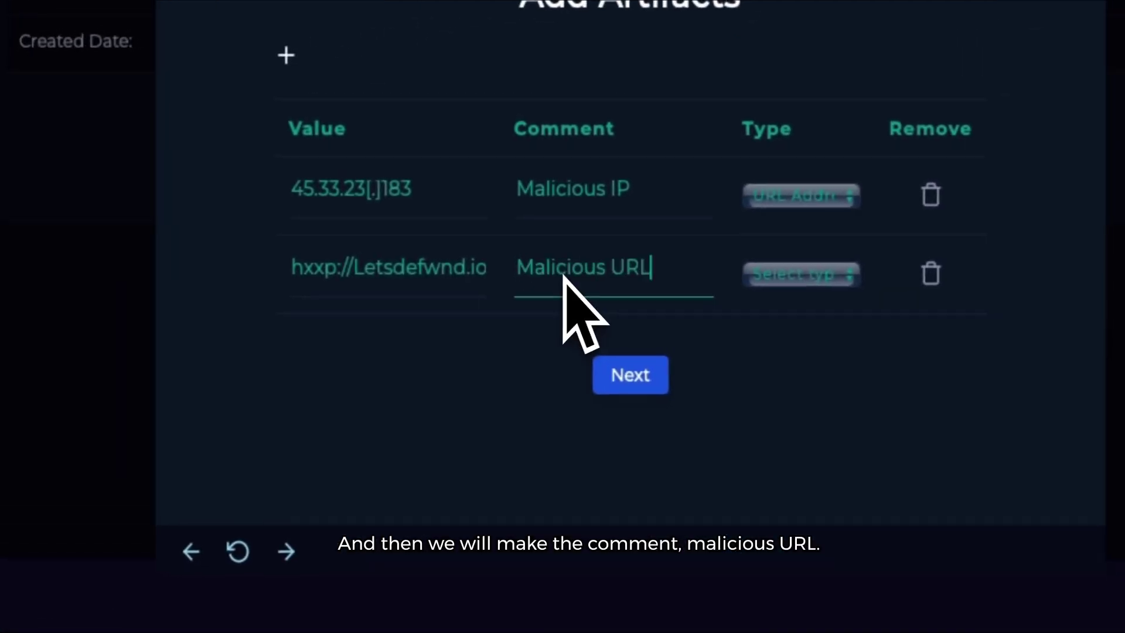
left_click(798, 278)
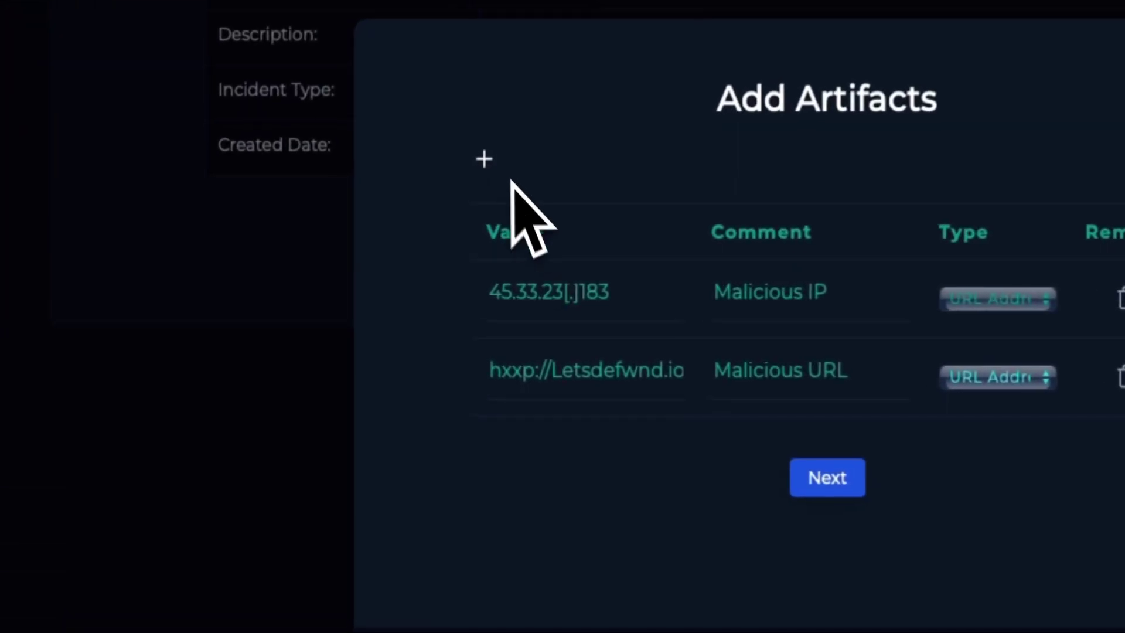
Step: Add a third artifact row holding the pasted, defanged sender e-mail address
left_click(390, 233)
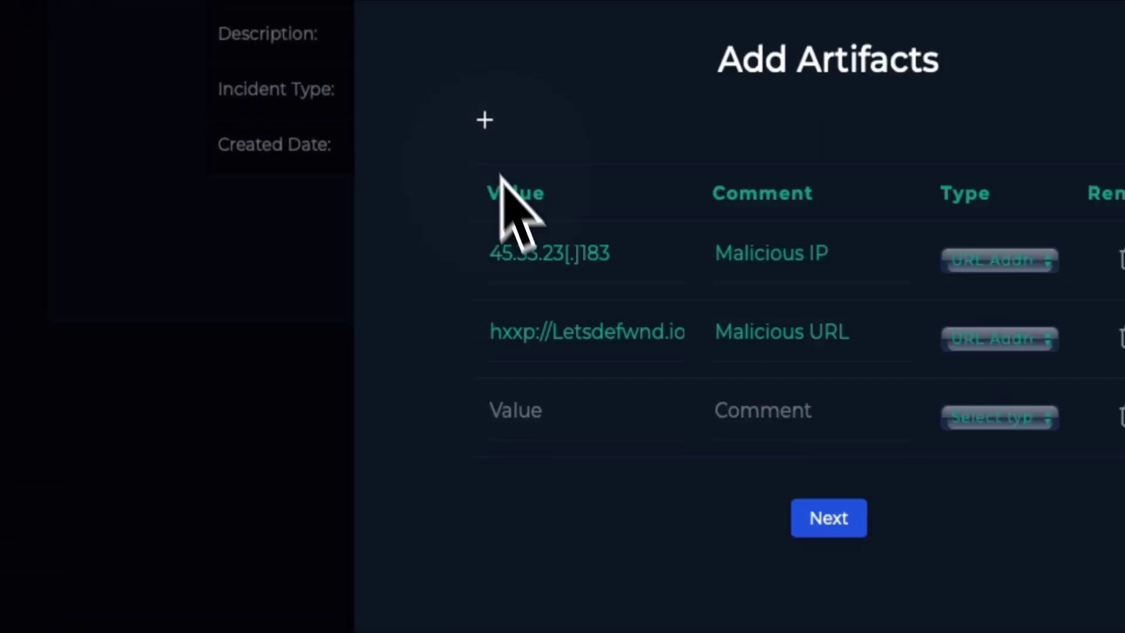
left_click(542, 399)
key("ctrl+v")
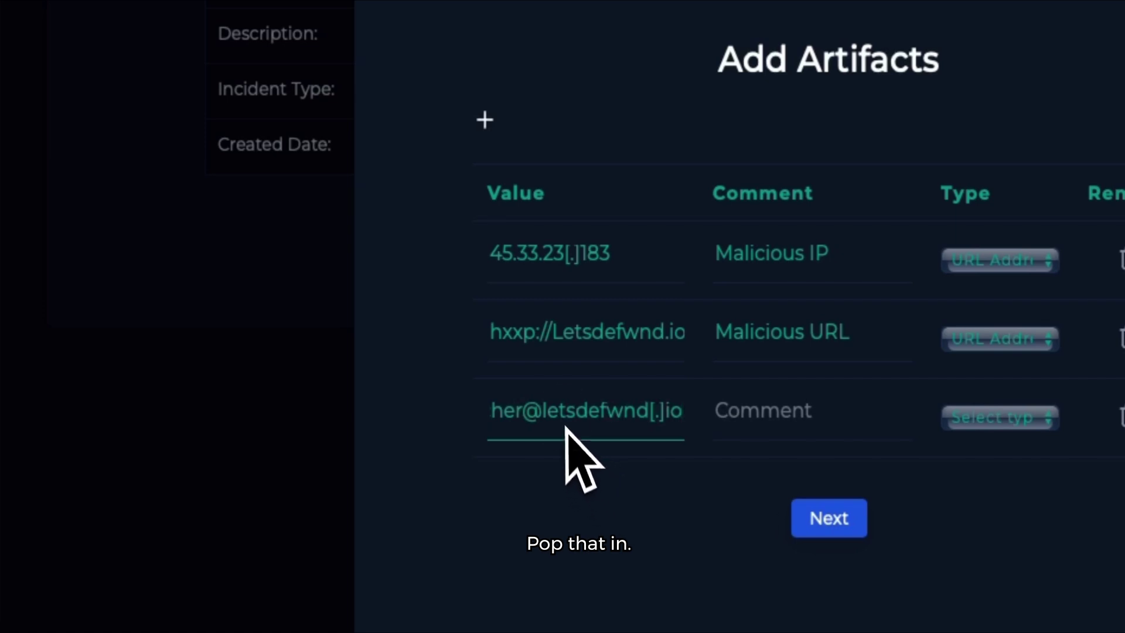
left_click_drag(565, 428, 283, 439)
left_click(548, 452)
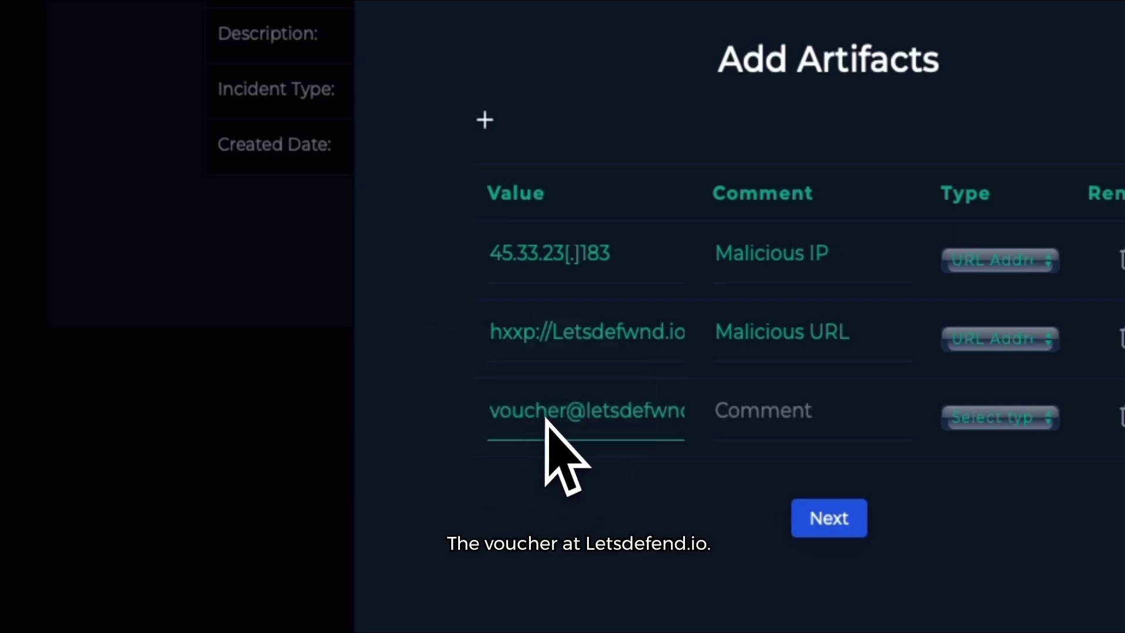
left_click_drag(573, 422, 809, 452)
left_click(785, 431)
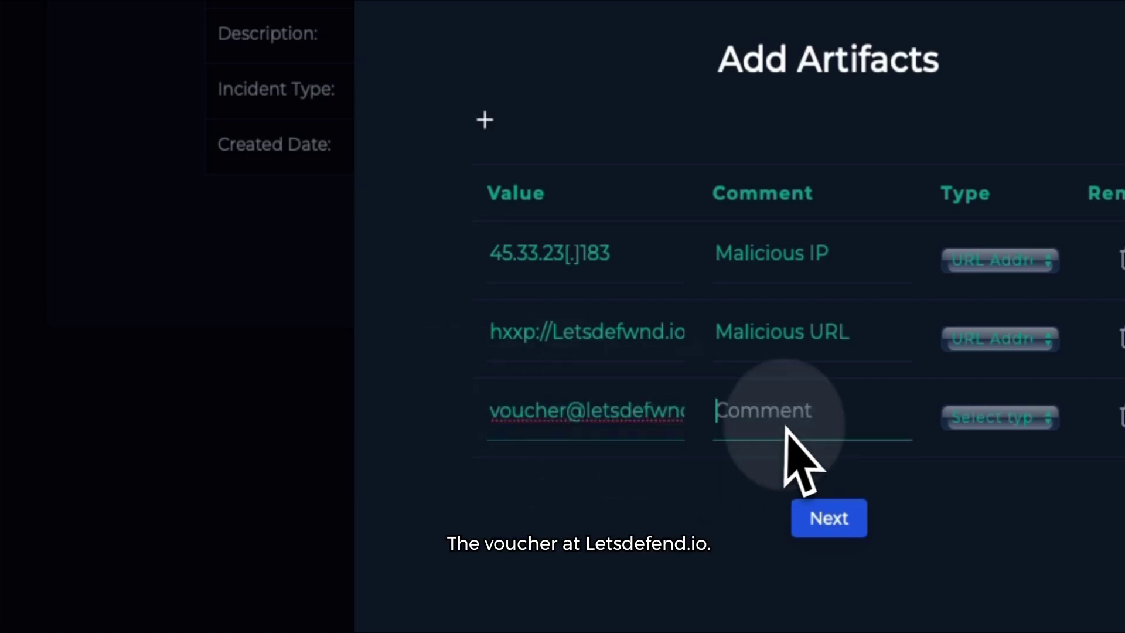
left_click(633, 429)
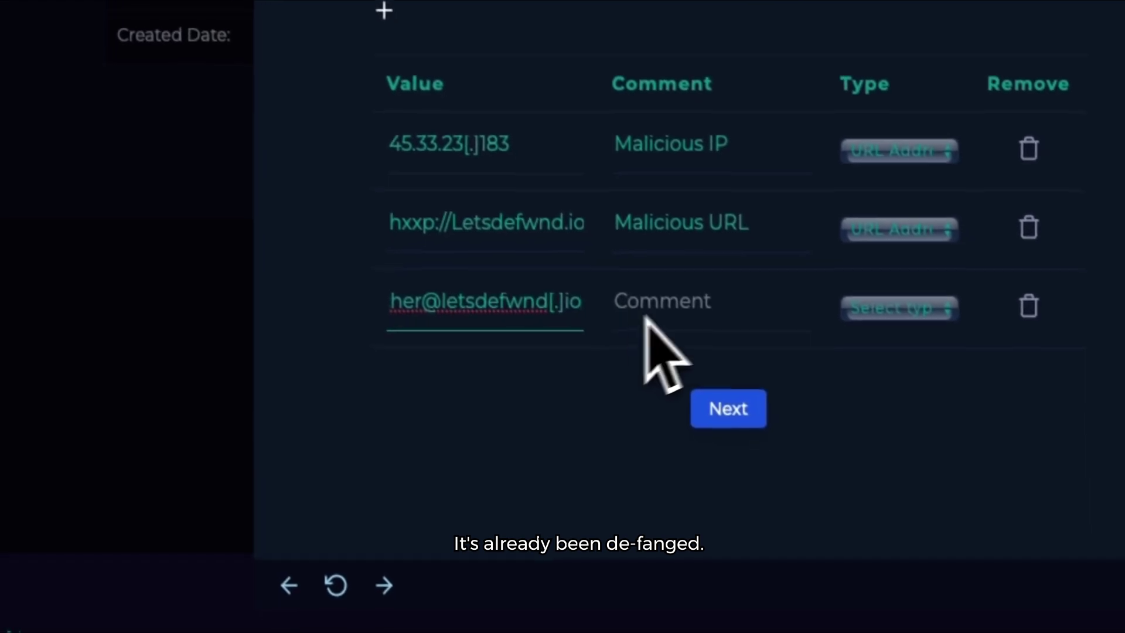
left_click(683, 307)
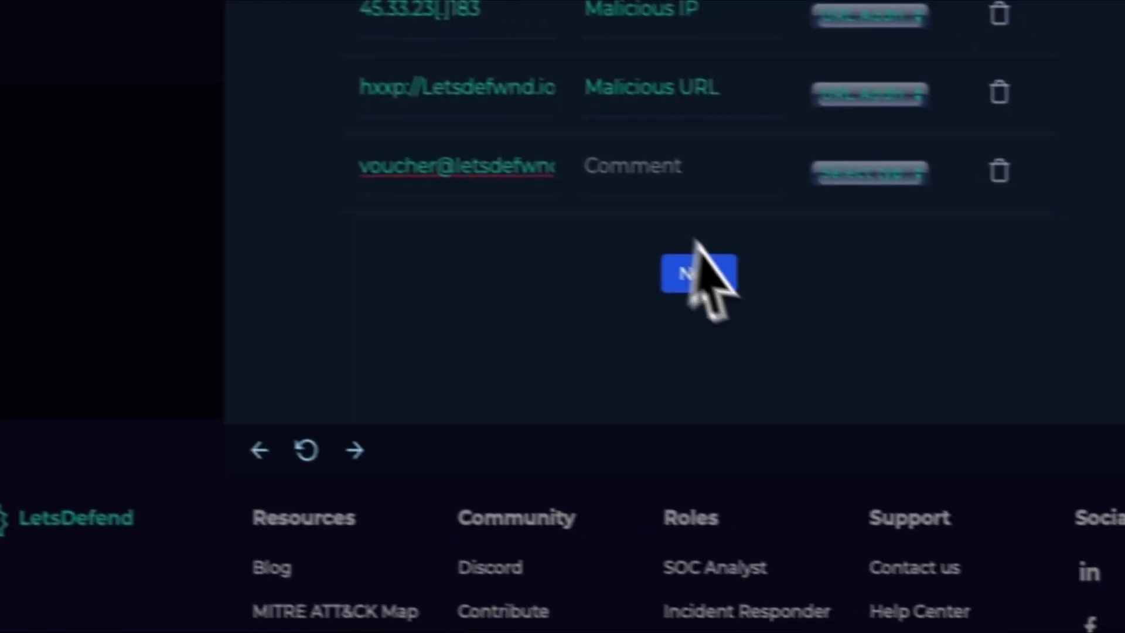
Step: Comment the sender artifact Malicious Email, set type E-mail Sender, and save the artifacts
left_click(1079, 298)
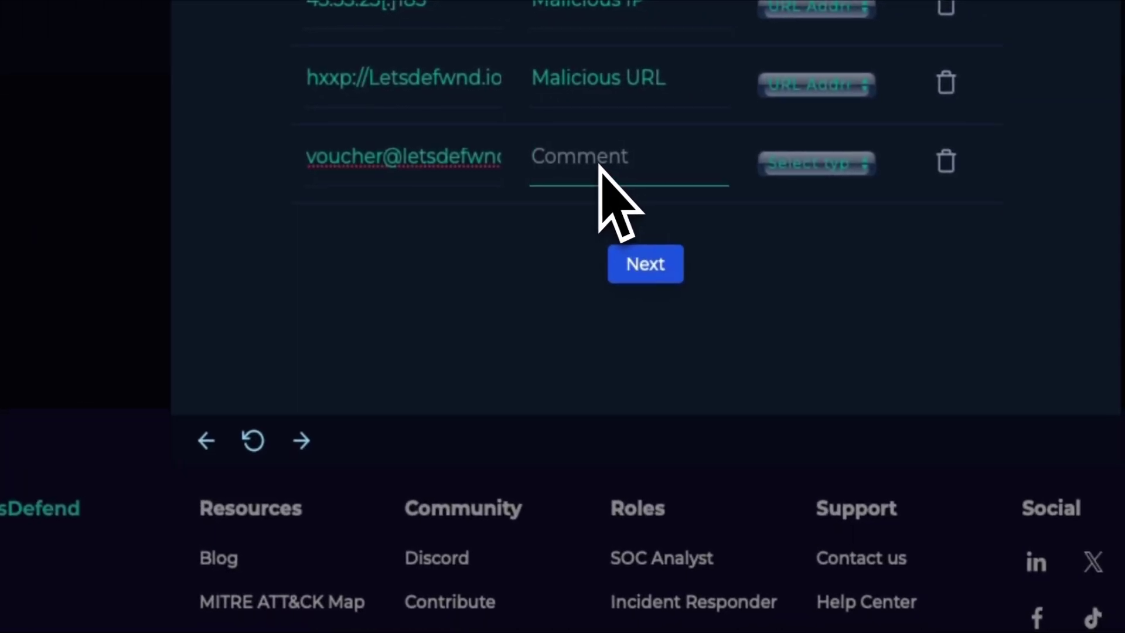
type("Malicious Email")
left_click(828, 167)
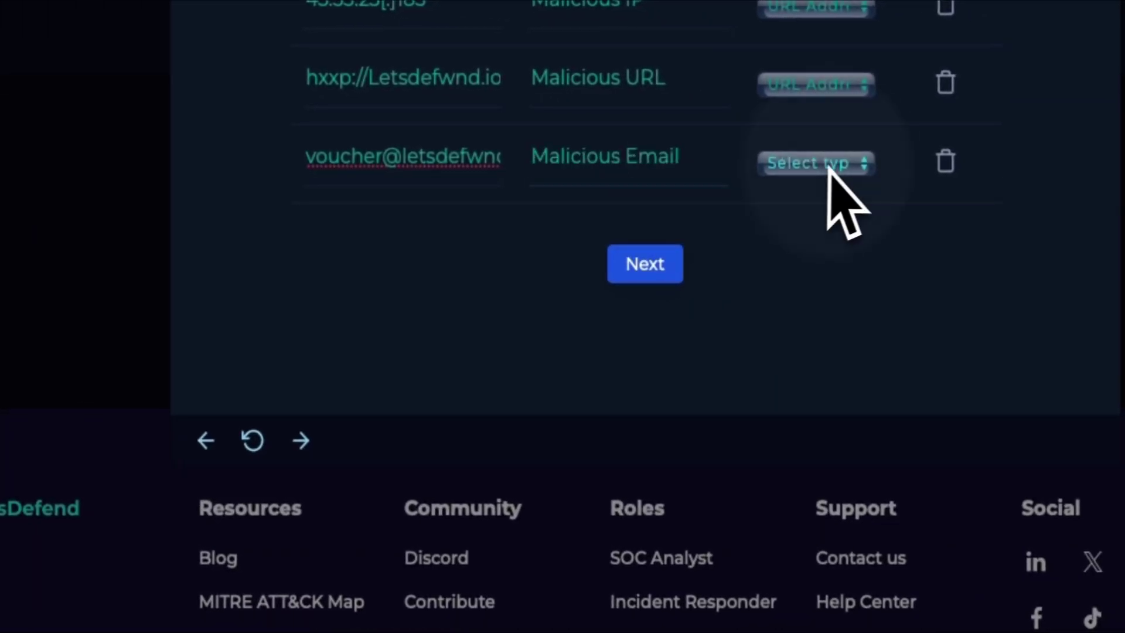
left_click(838, 227)
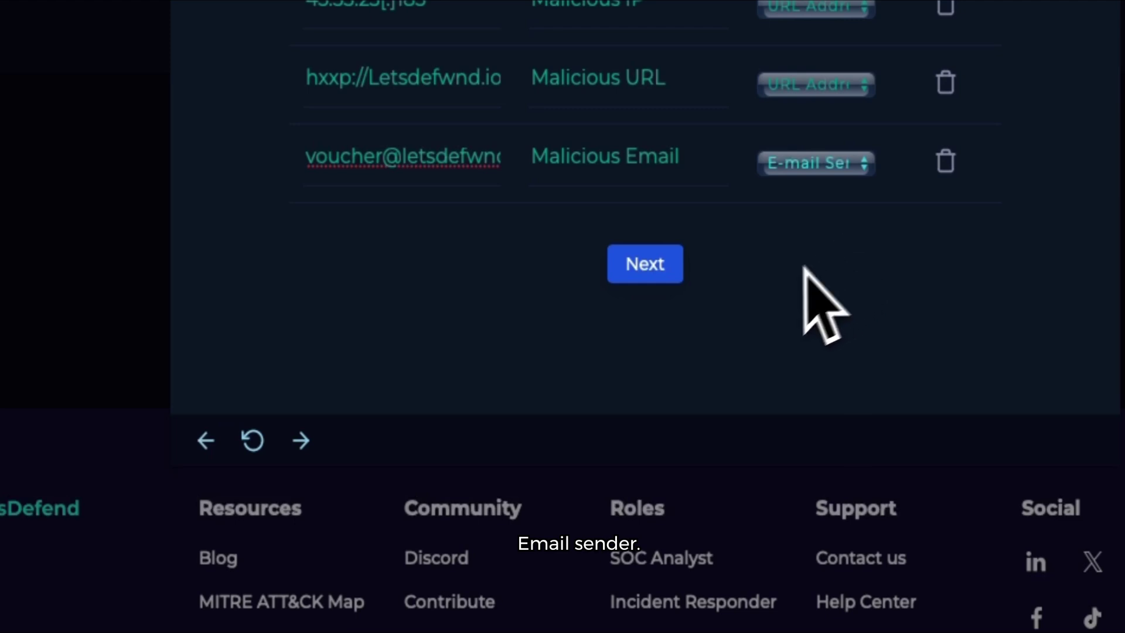
left_click(626, 271)
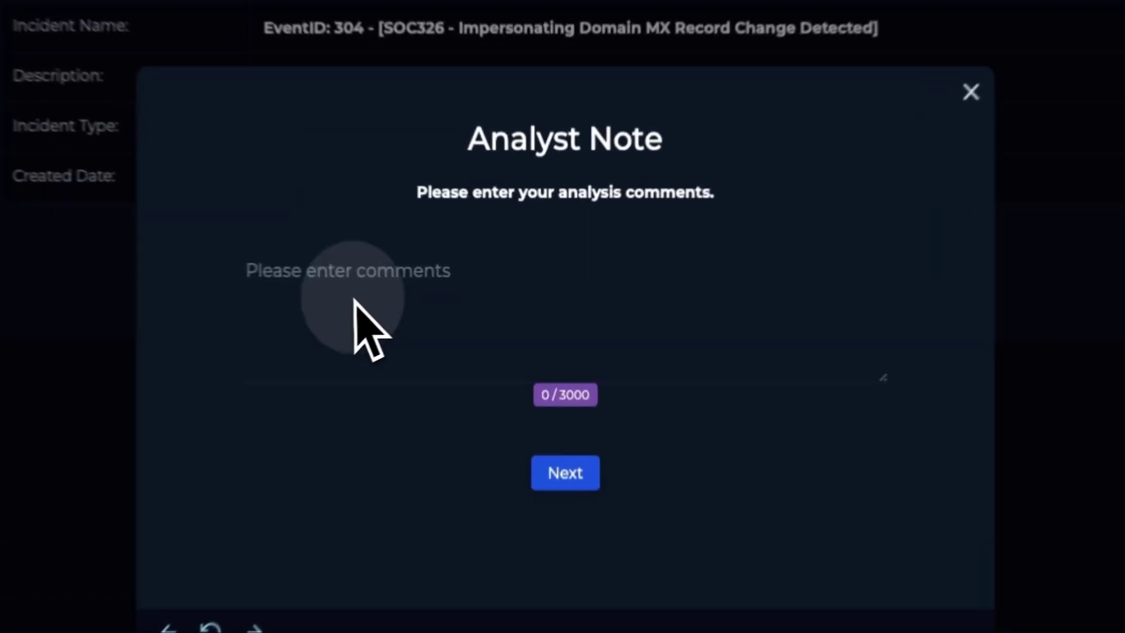
Step: Paste the typosquatting phishing analyst note, split it before 'We triaged', and submit it
left_click(434, 303)
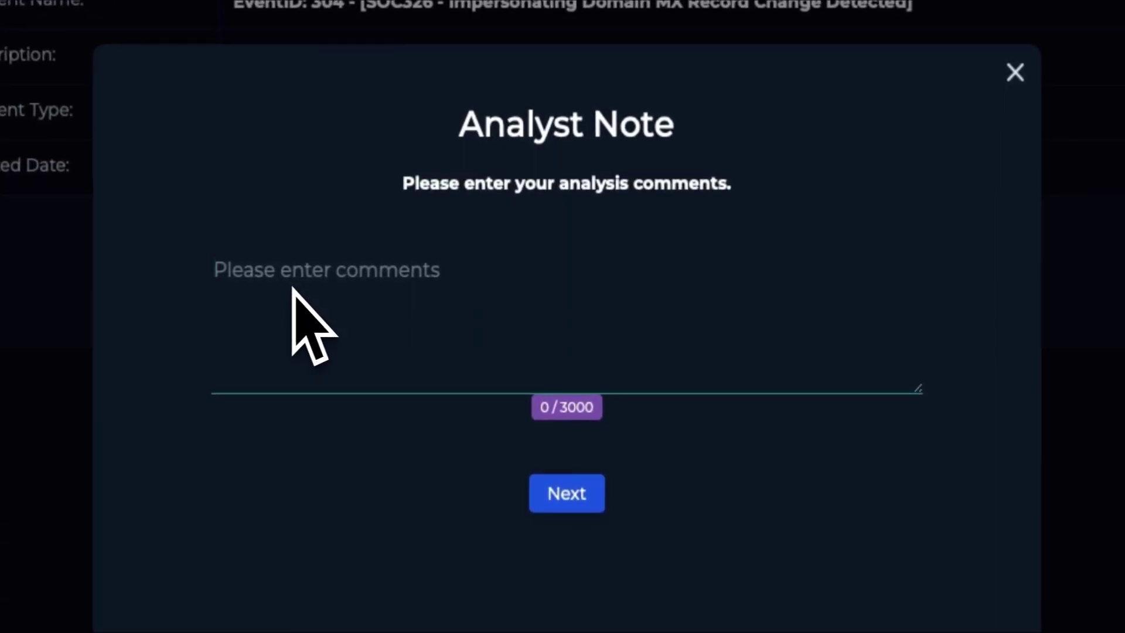
key("ctrl+v")
left_click_drag(916, 389, 930, 616)
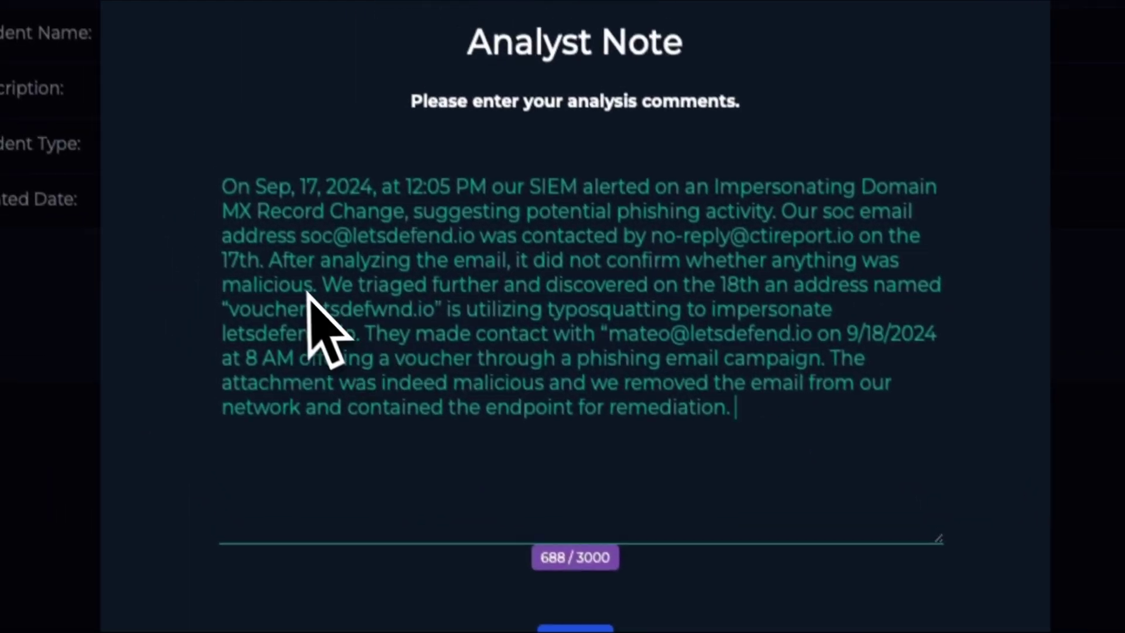
left_click(279, 274)
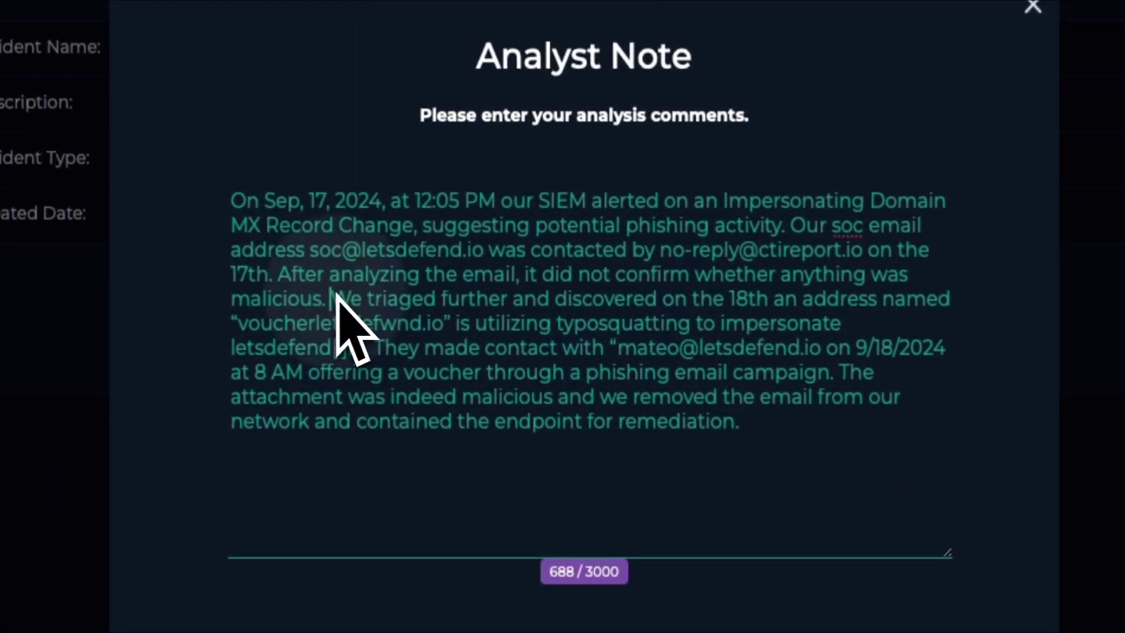
key("Return")
key("Return")
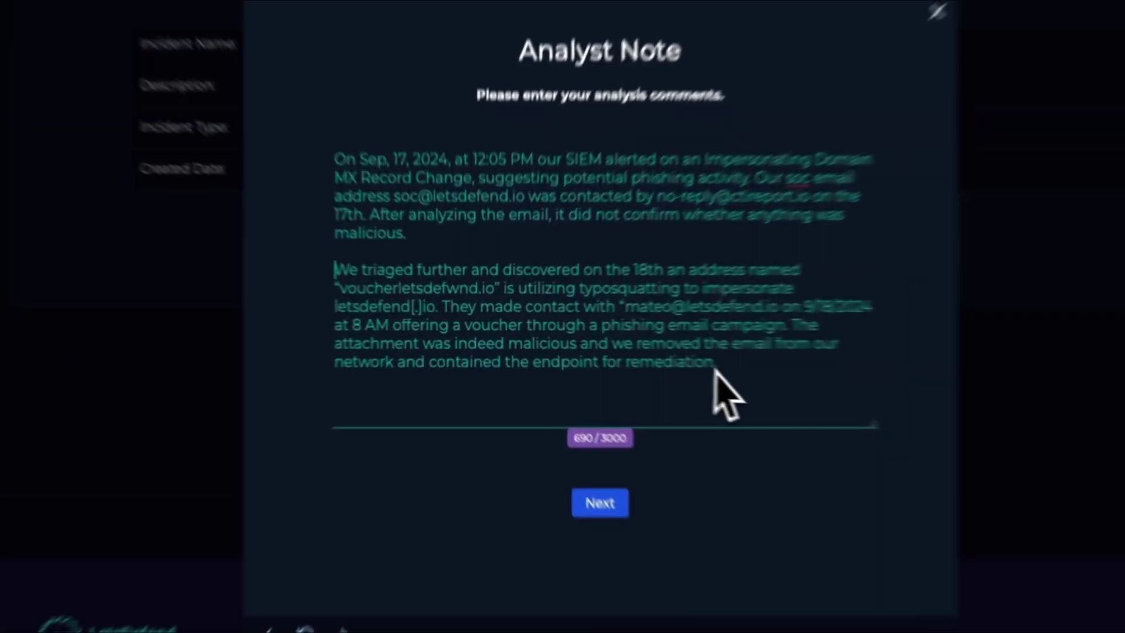
left_click_drag(637, 351, 419, 229)
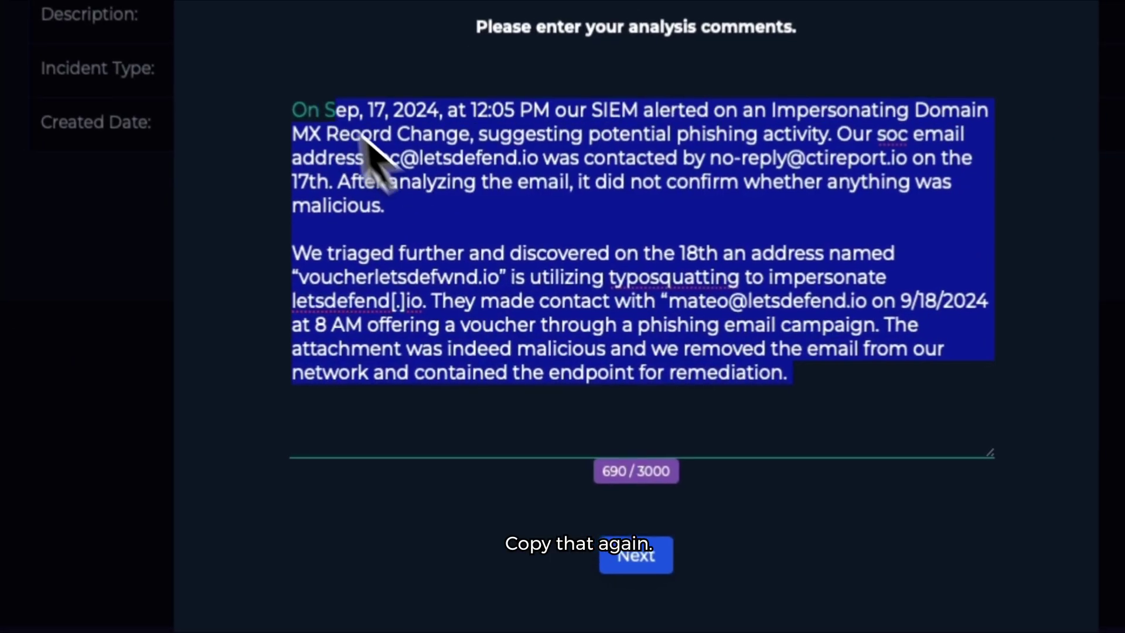
left_click_drag(363, 138, 297, 106)
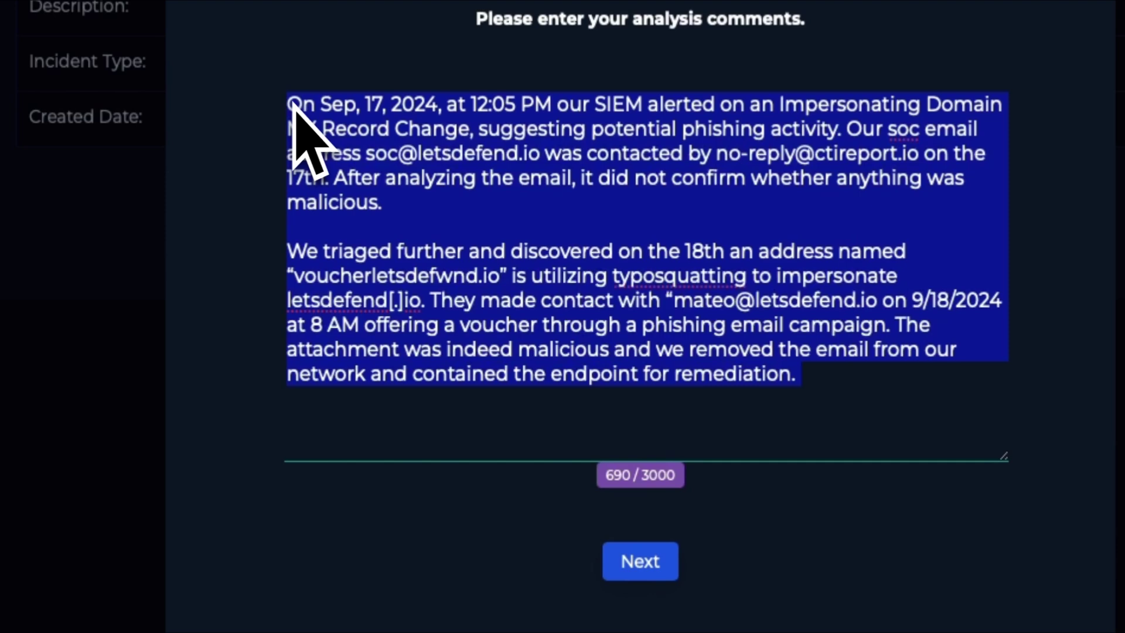
left_click(586, 223)
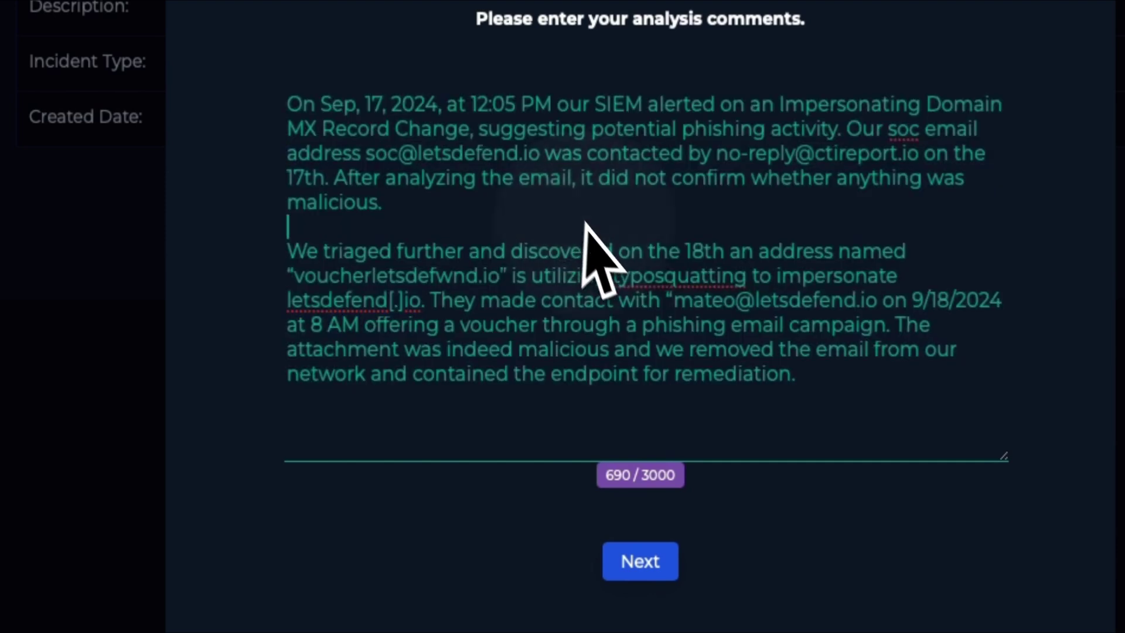
left_click(640, 561)
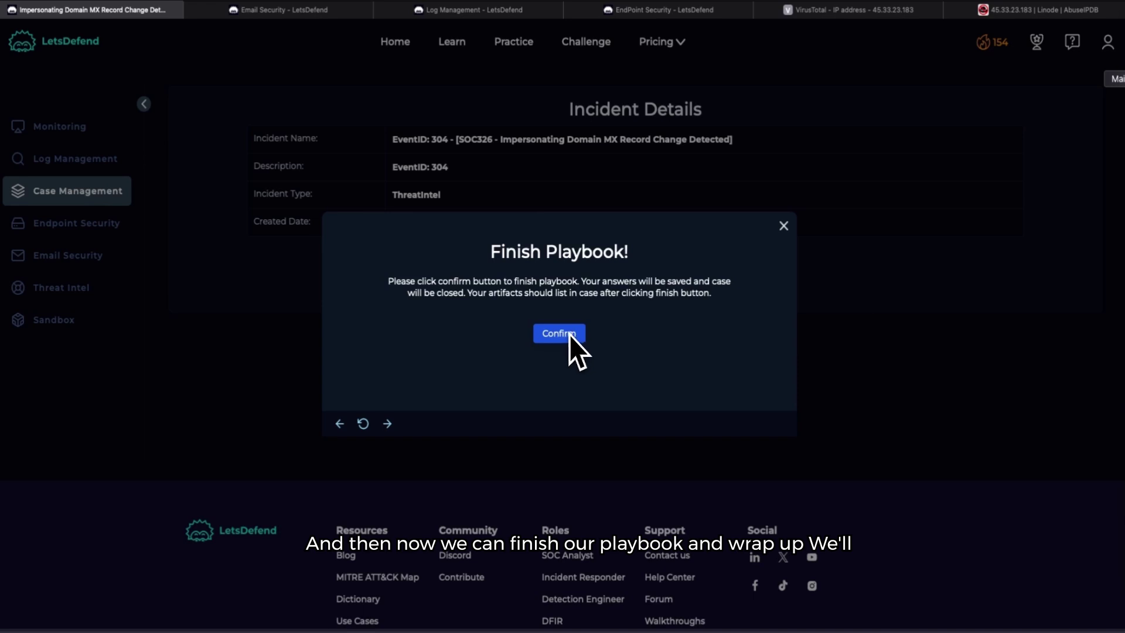
Step: Confirm finishing the playbook and dismiss the completion message
left_click(567, 334)
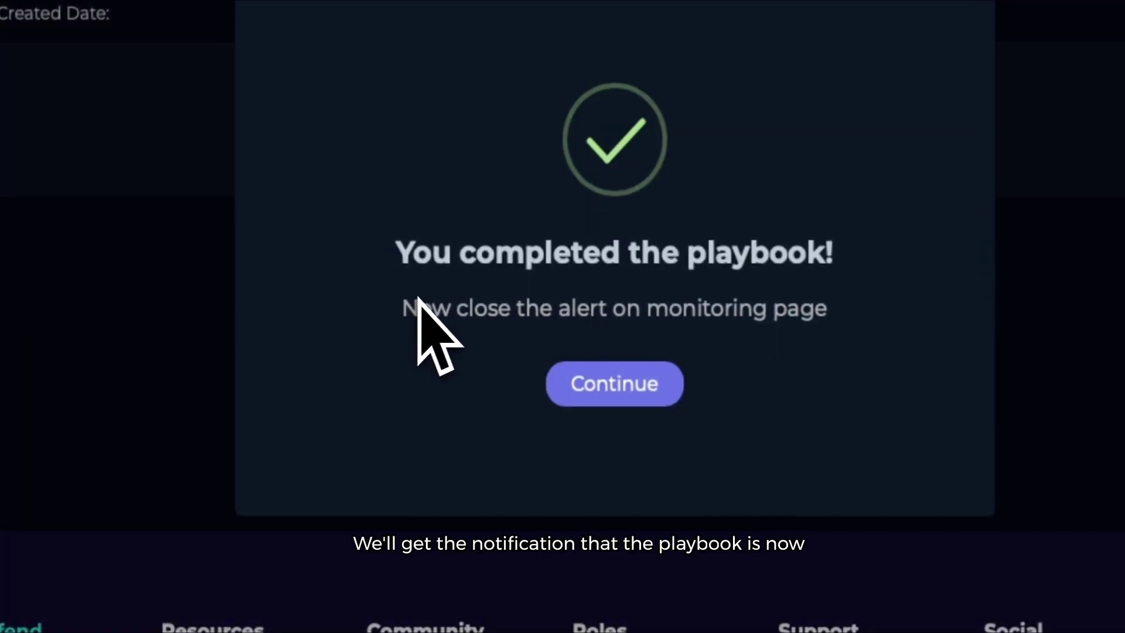
left_click(638, 382)
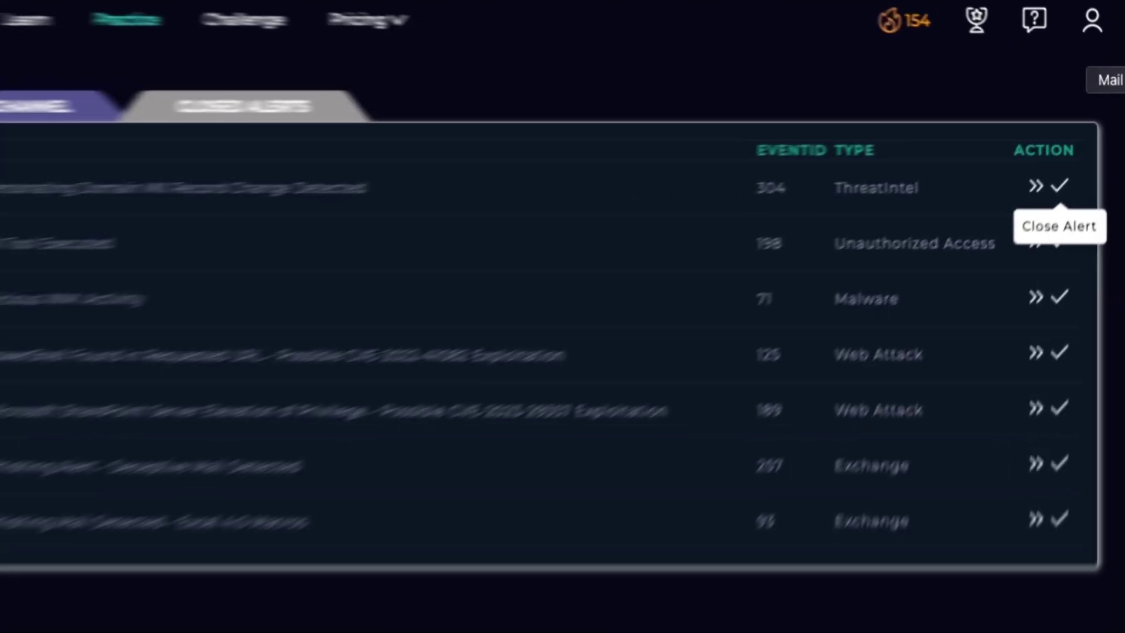
Step: Close alert 304 as True Positive with the pasted analyst note as the closing comment
left_click(1088, 144)
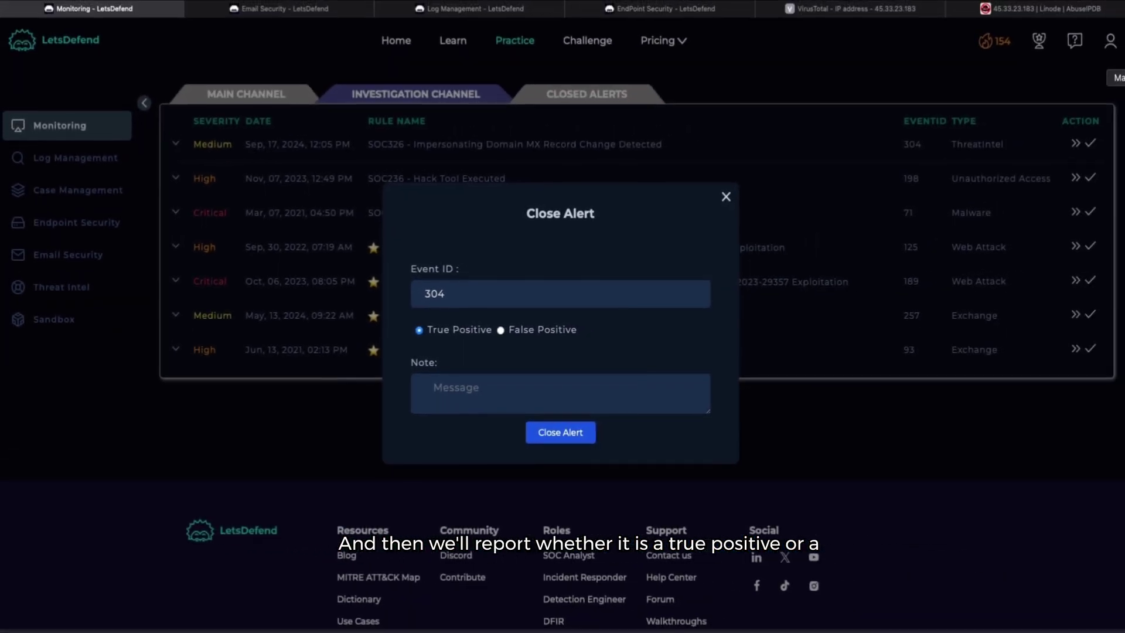
left_click(477, 399)
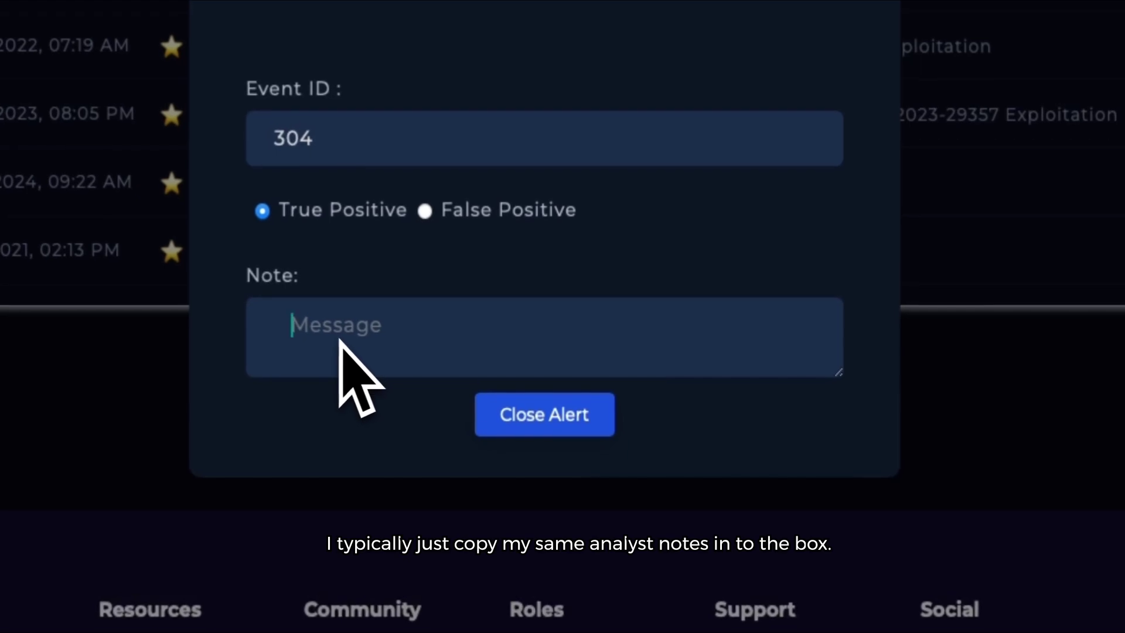
key("ctrl+v")
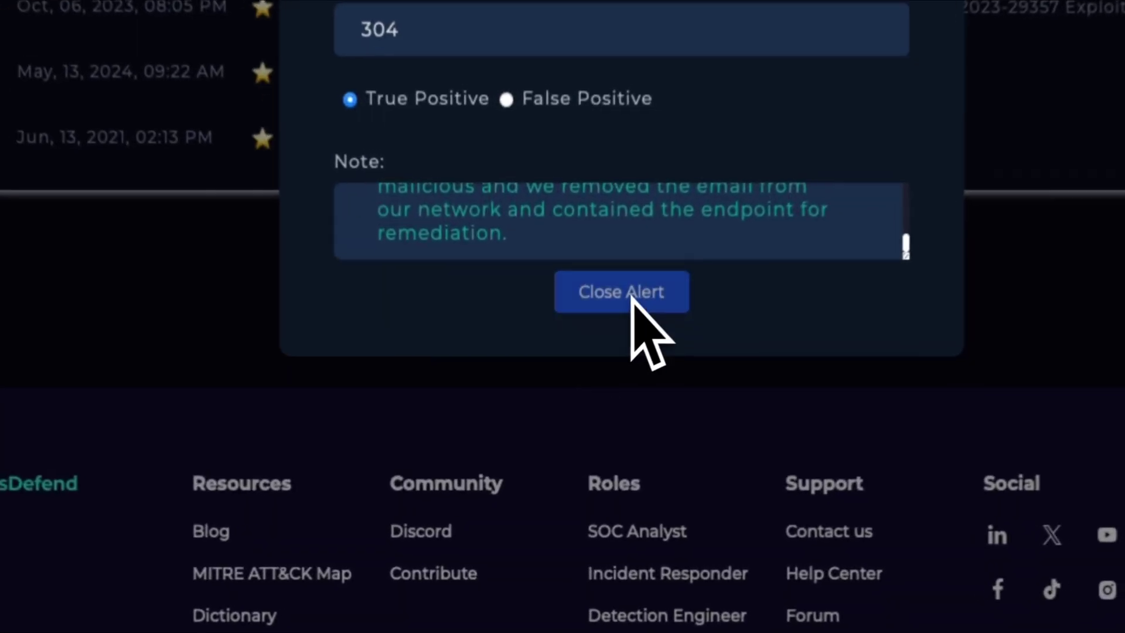
left_click(559, 431)
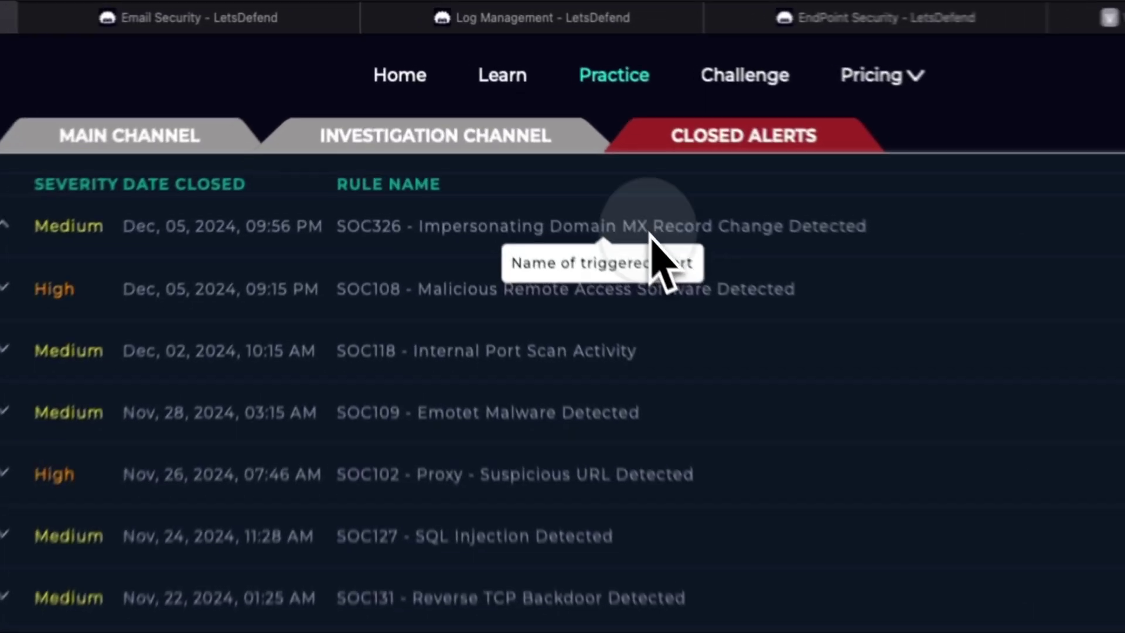
Step: Expand the closed SOC326 record and review its four +5-point answers and analyst note
left_click(533, 132)
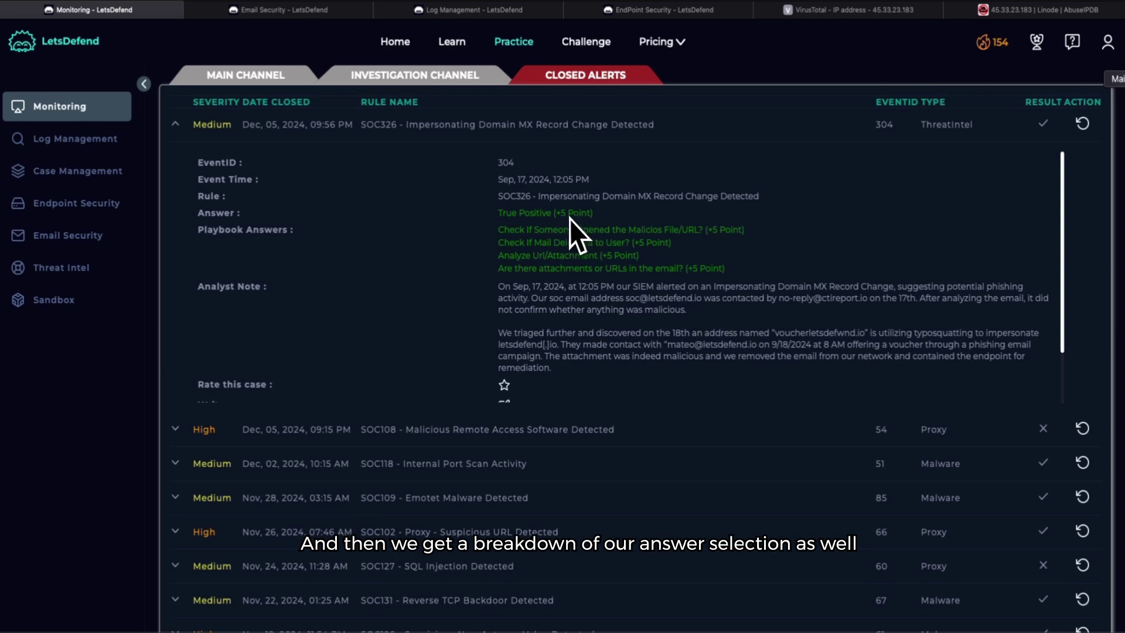
scroll(614, 234, "down", 3)
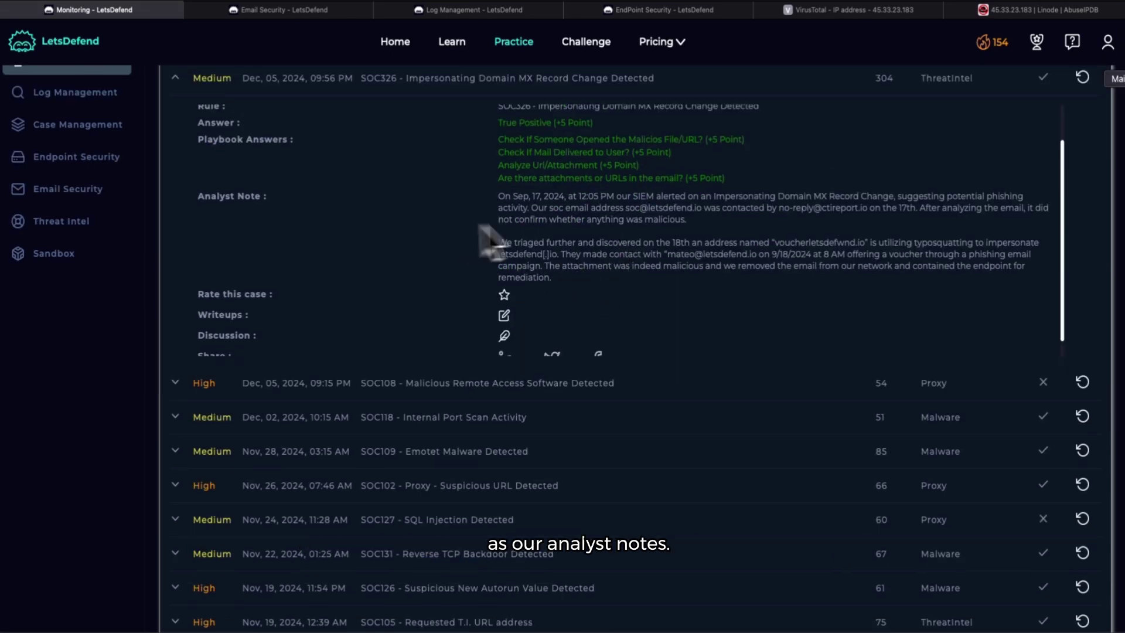
scroll(562, 269, "down", 2)
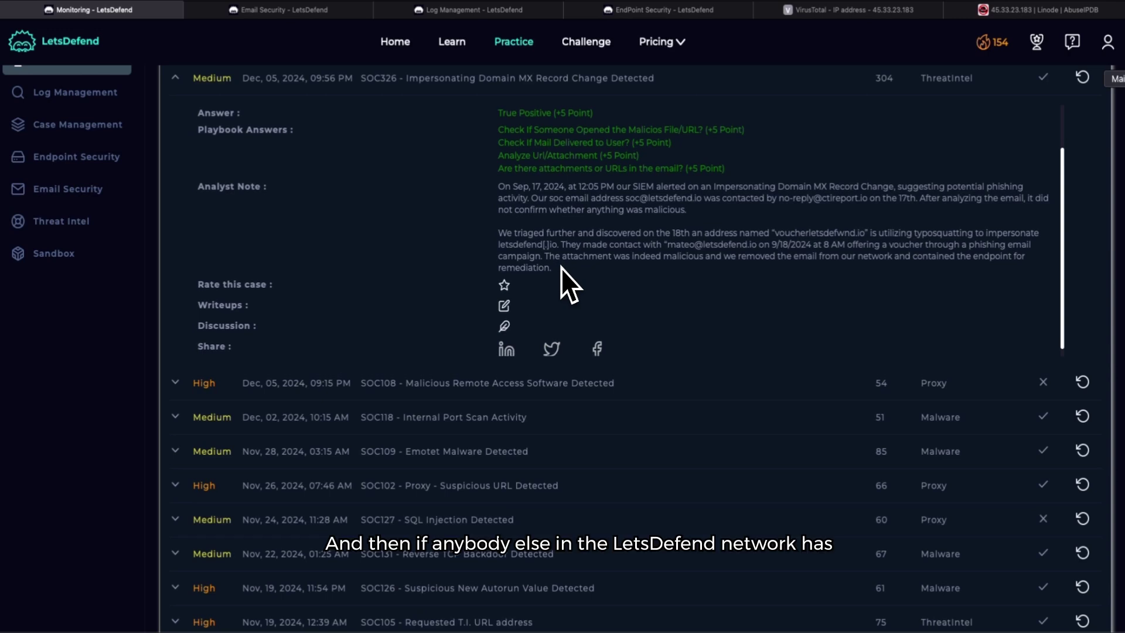
scroll(561, 268, "down", 1)
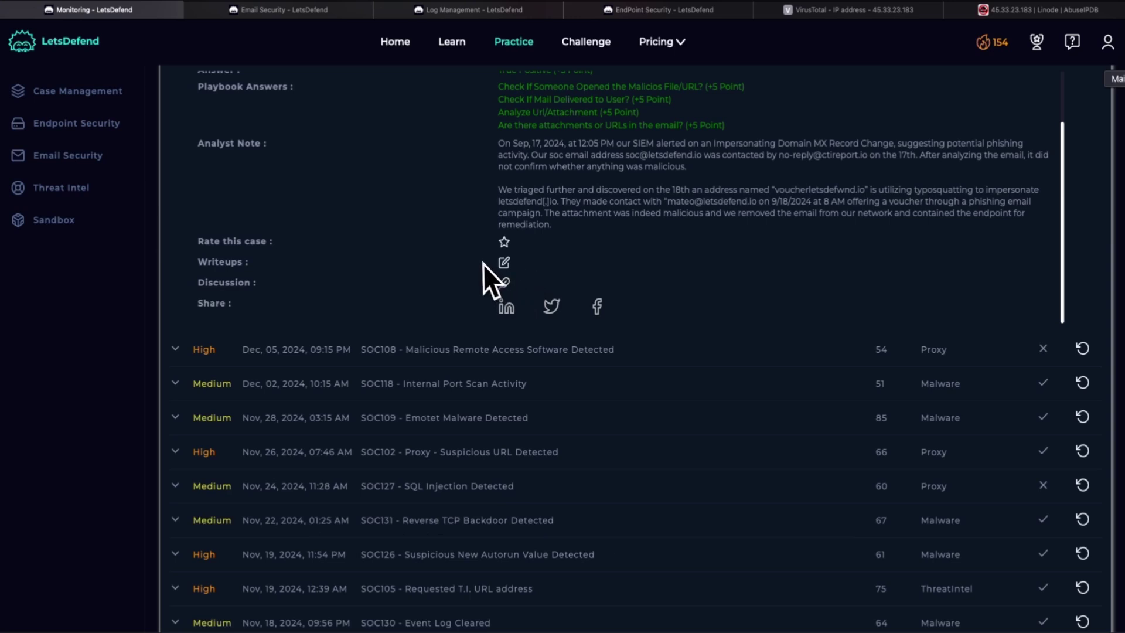
scroll(610, 230, "down", 1)
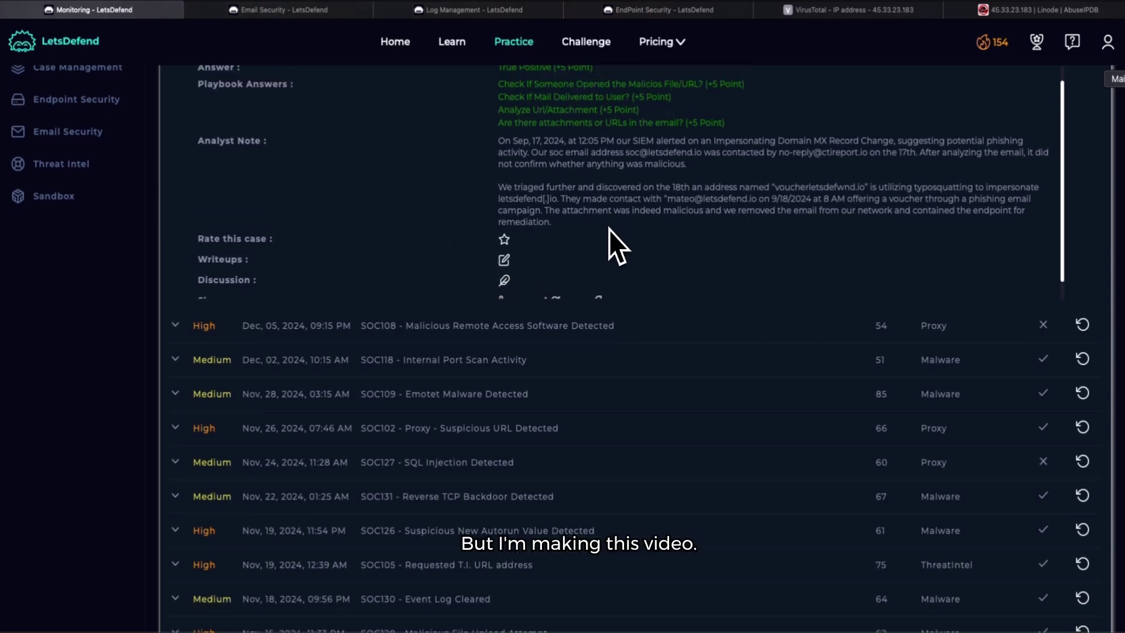
scroll(585, 249, "up", 3)
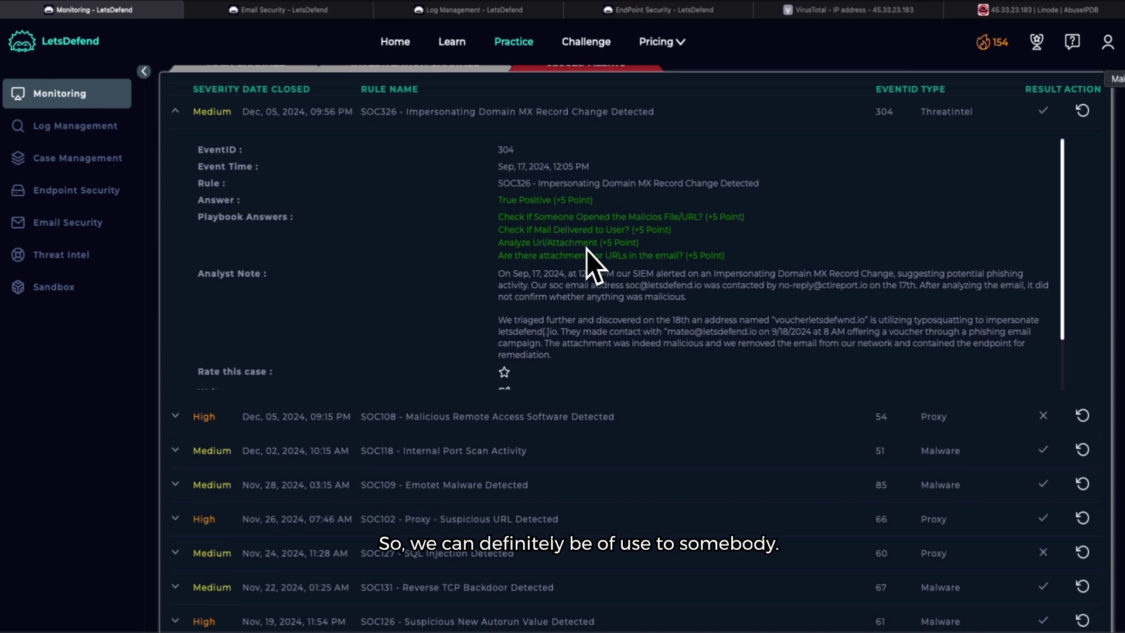
scroll(581, 273, "up", 1)
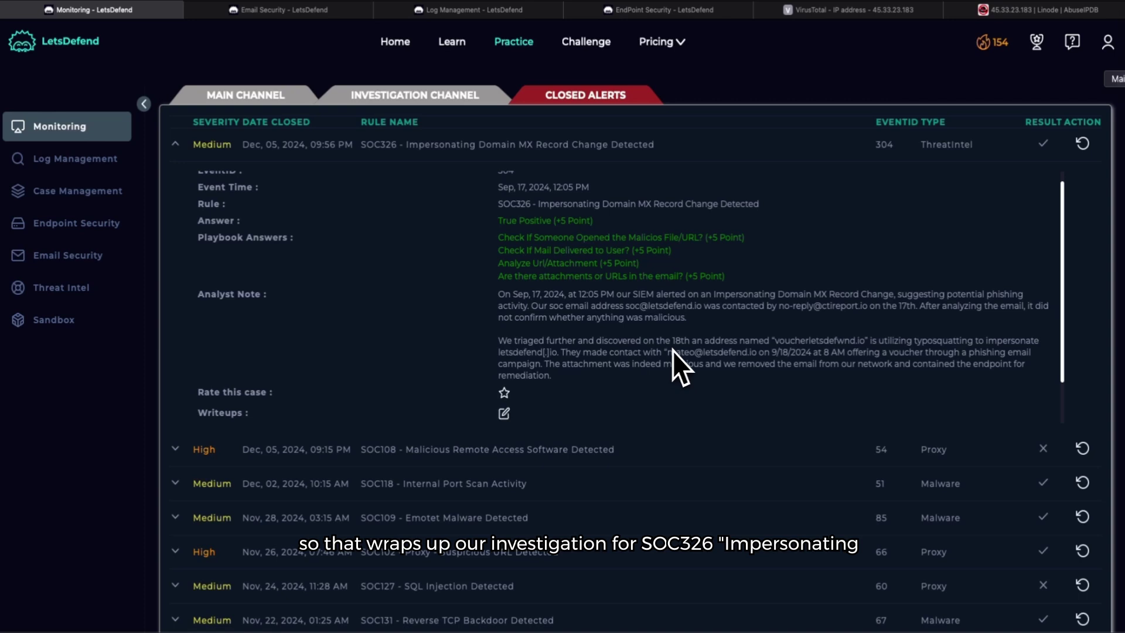
scroll(627, 352, "up", 1)
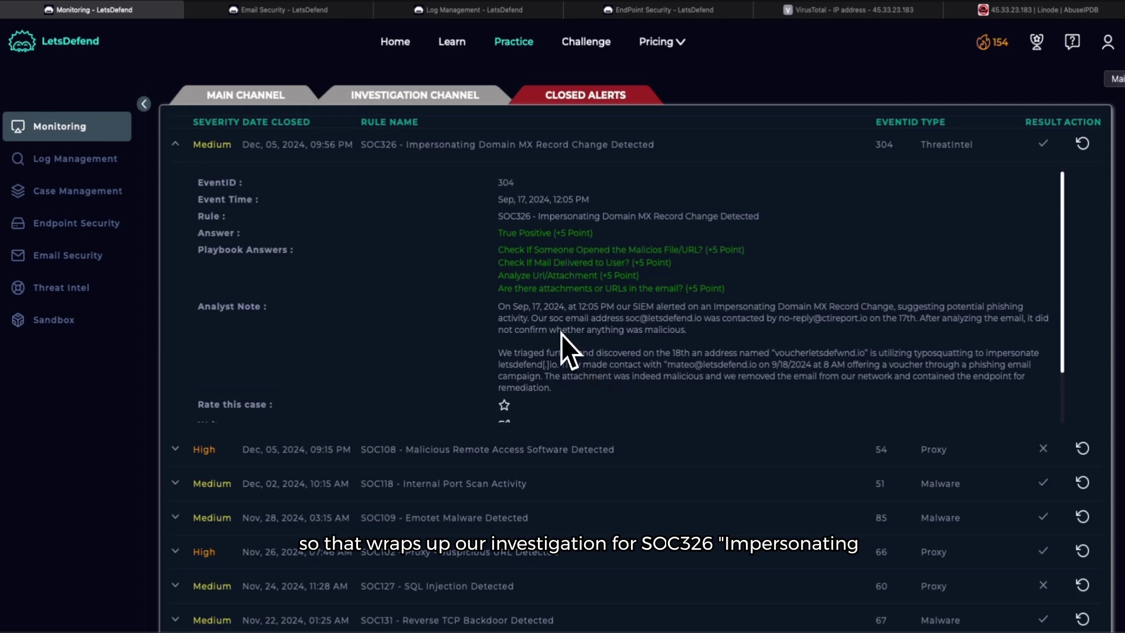